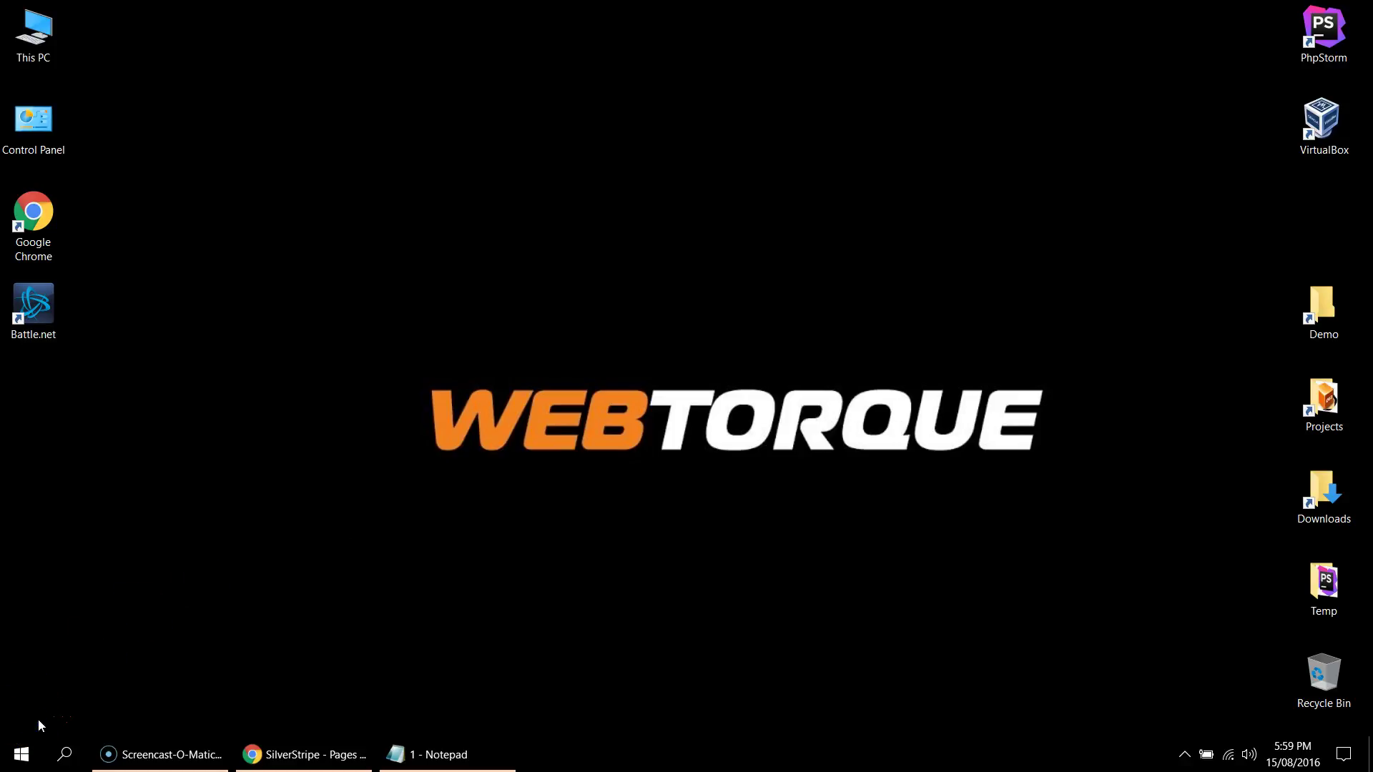
# Restore the Chrome window showing the SilverStripe Pages admin from the taskbar
pyautogui.click(316, 752)
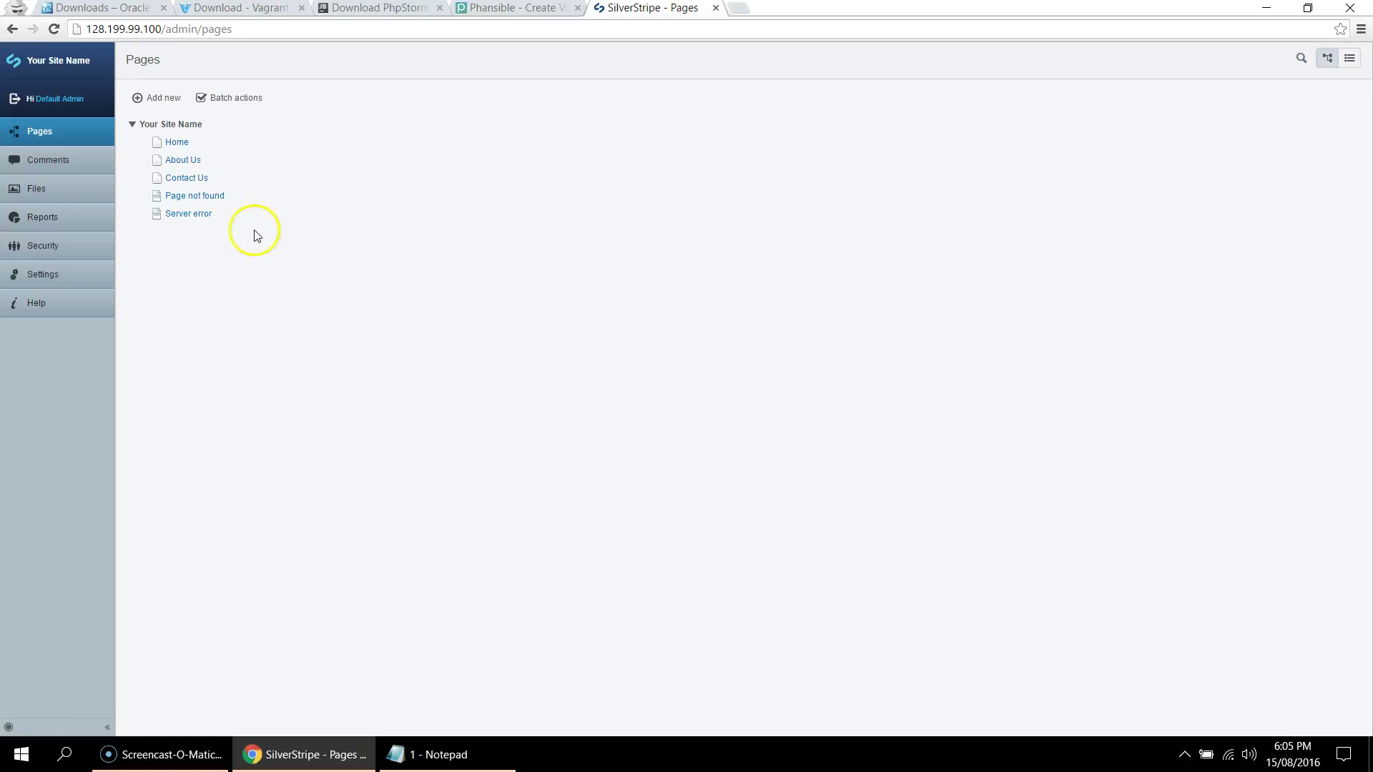
# Look through the Home page and the Files section's upload page in the CMS
pyautogui.click(176, 142)
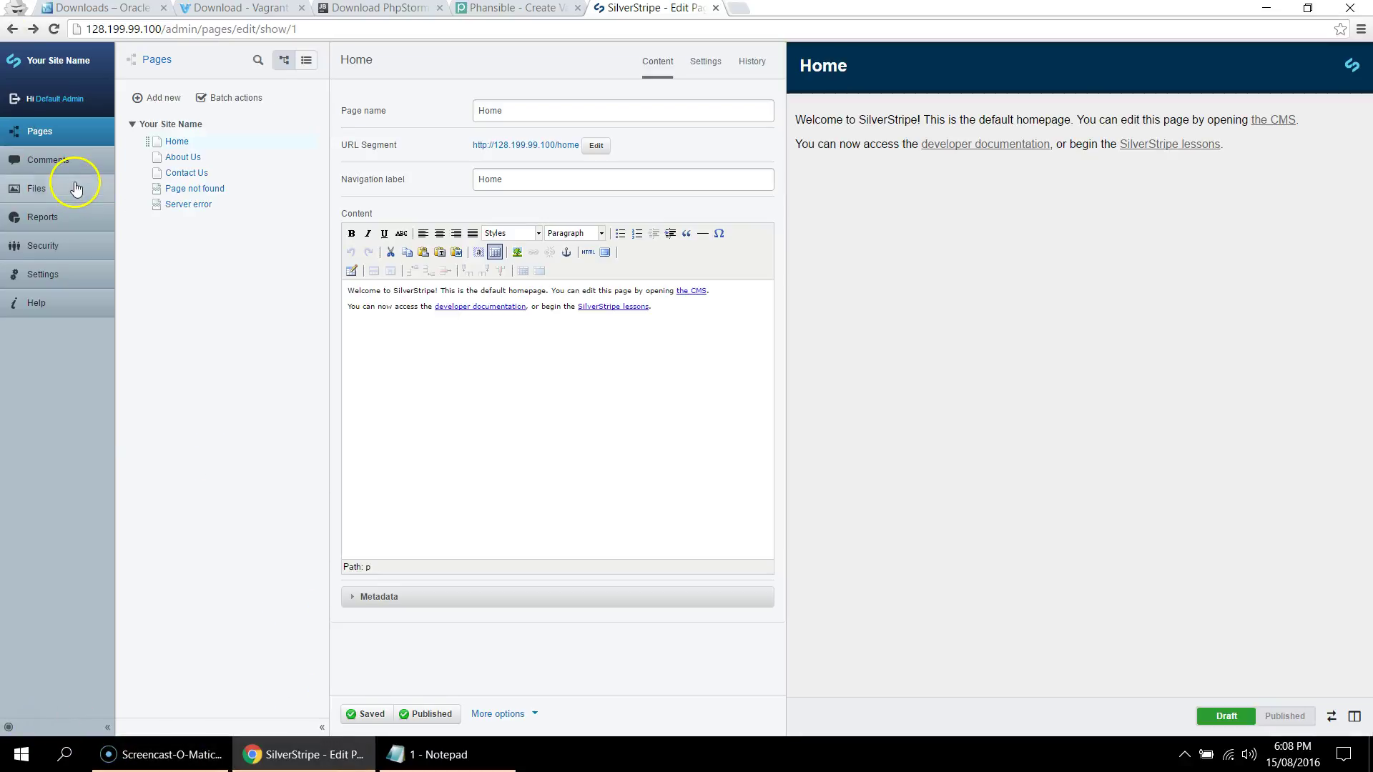
pyautogui.click(76, 187)
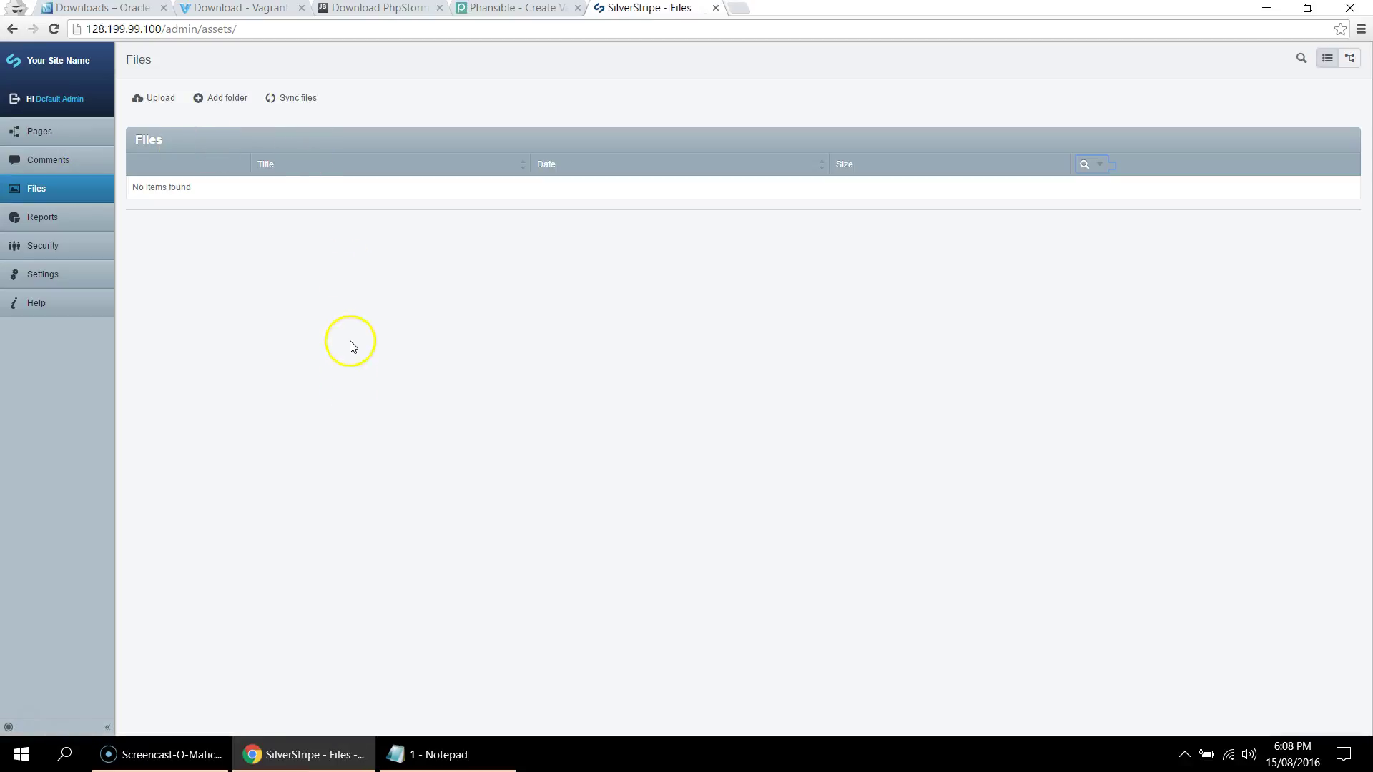
pyautogui.click(162, 110)
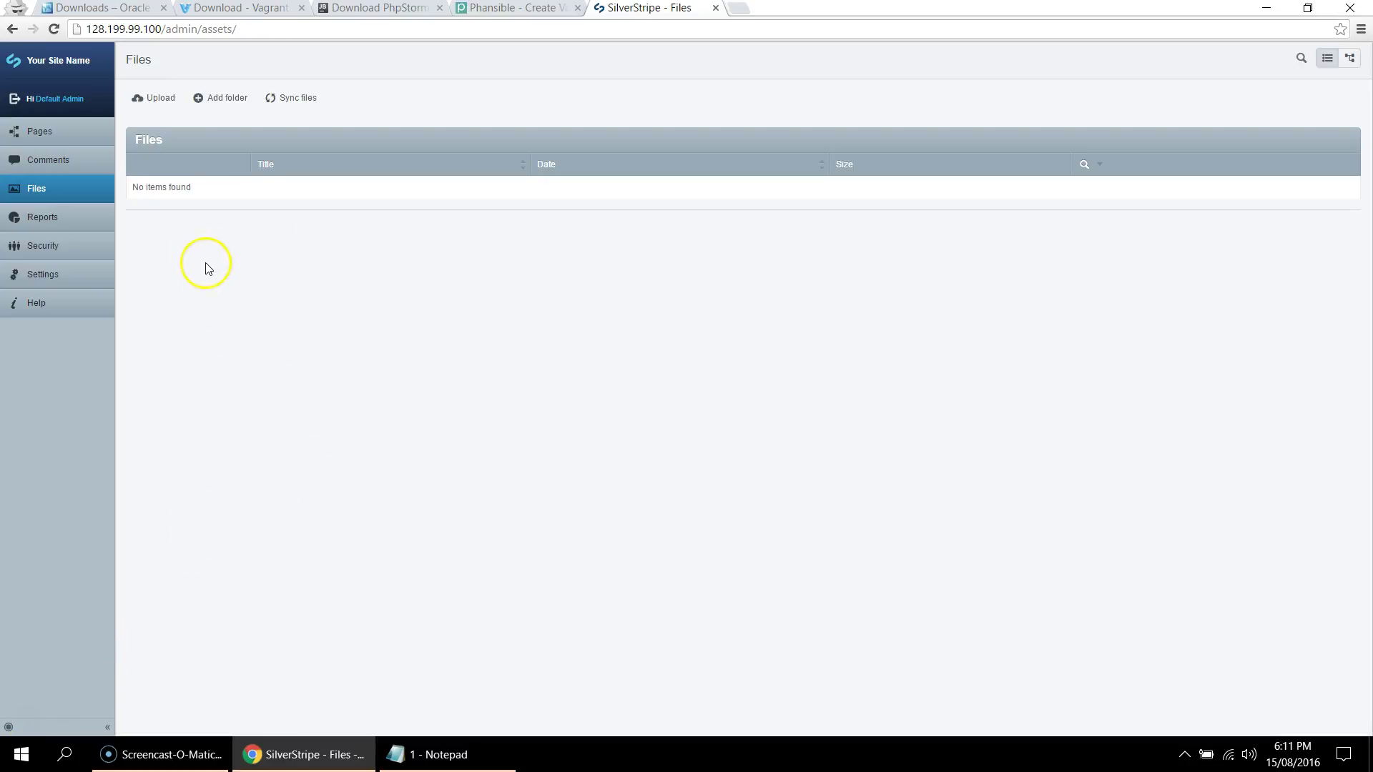
# View the Administrators group's permissions in the Security section
pyautogui.click(98, 245)
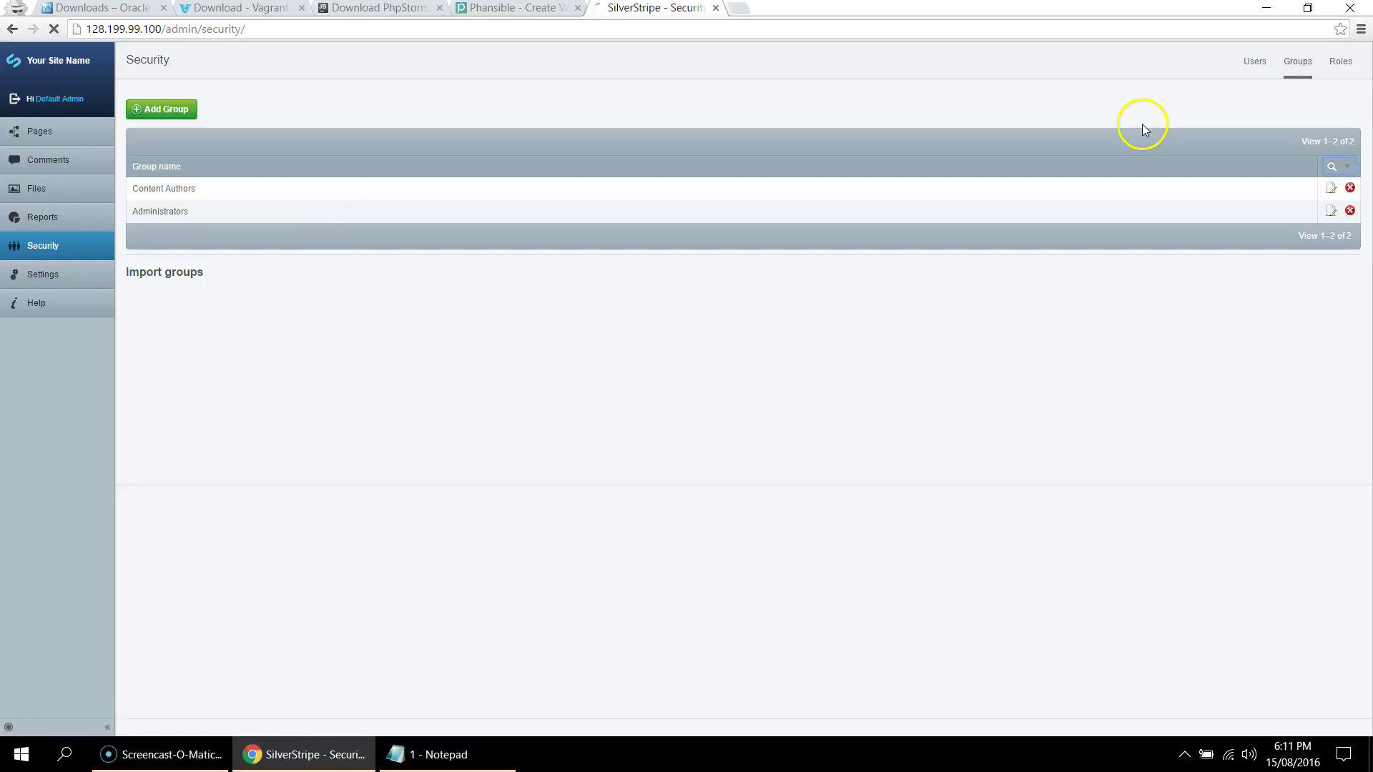
pyautogui.click(1258, 60)
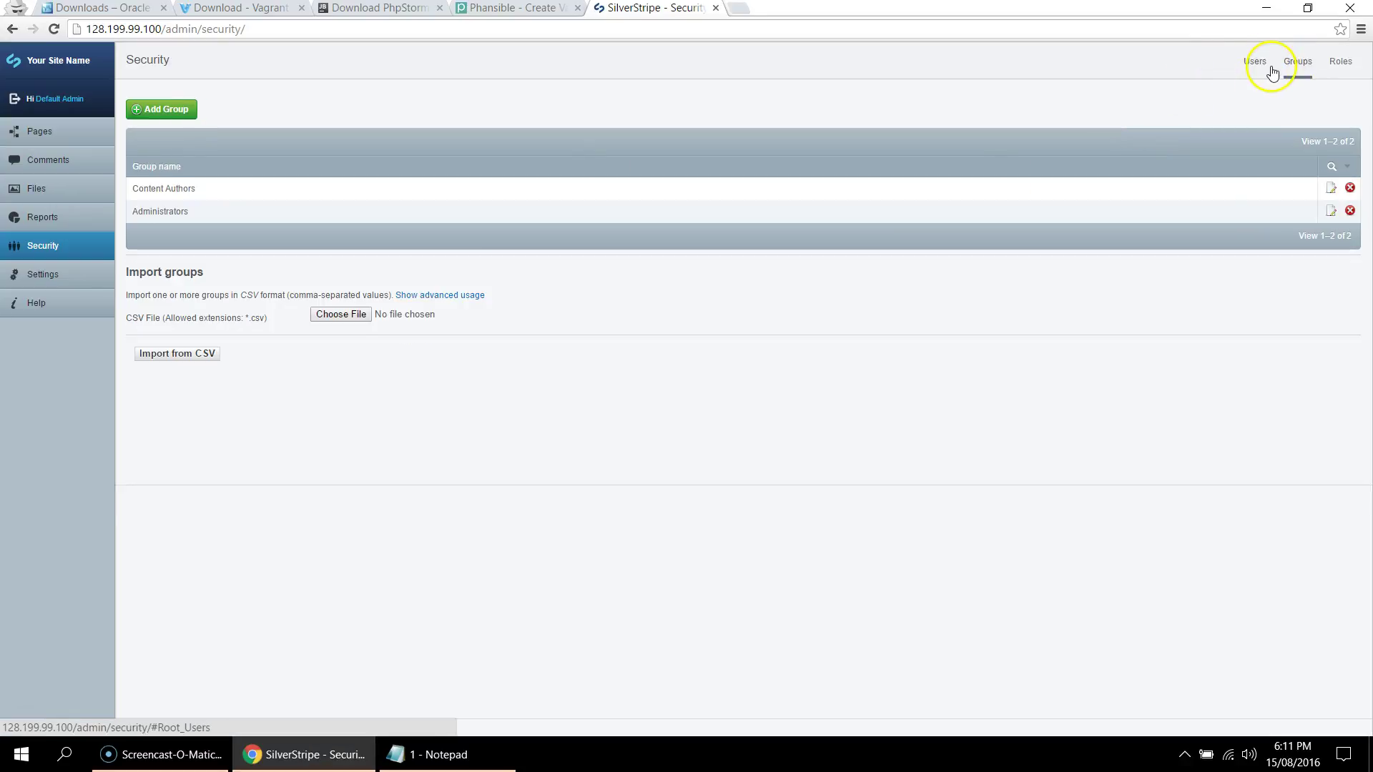
pyautogui.click(1256, 60)
pyautogui.click(1053, 210)
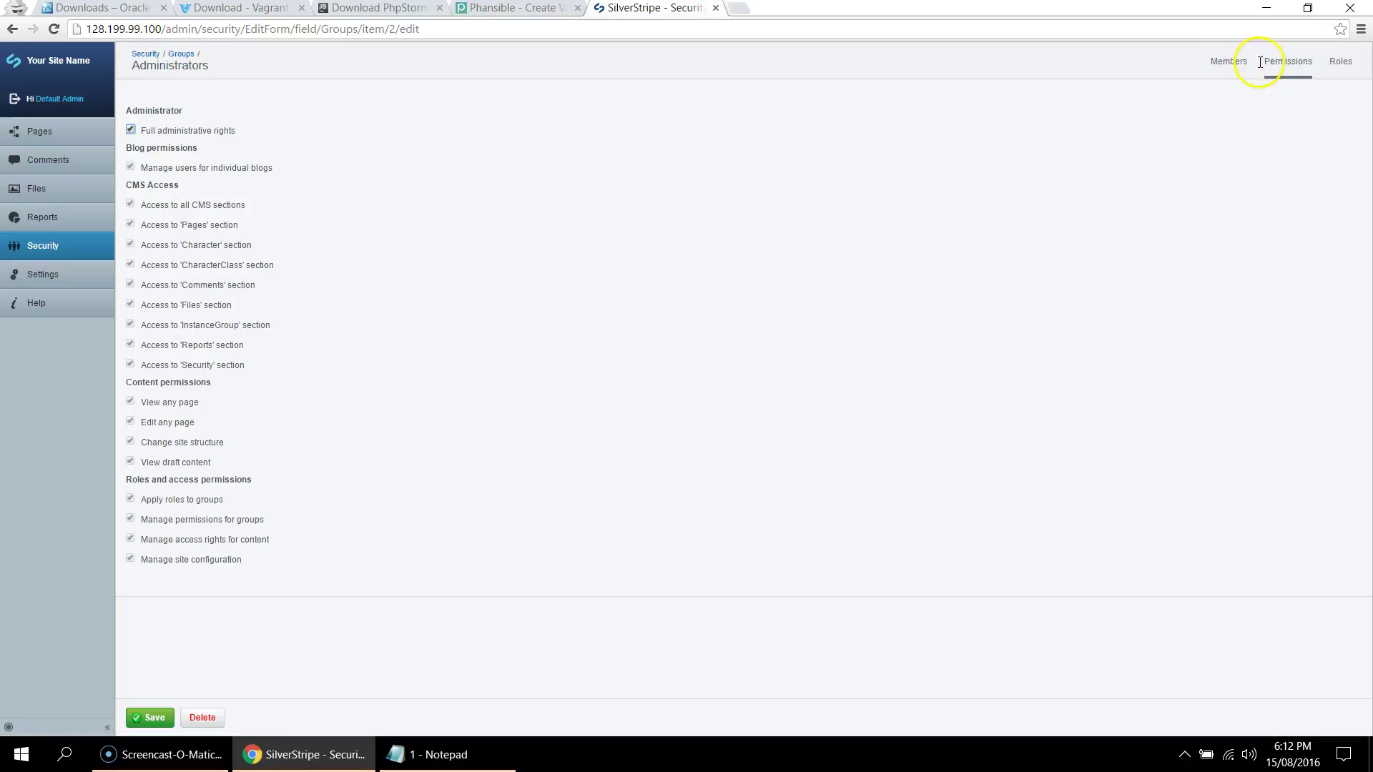
pyautogui.click(1277, 62)
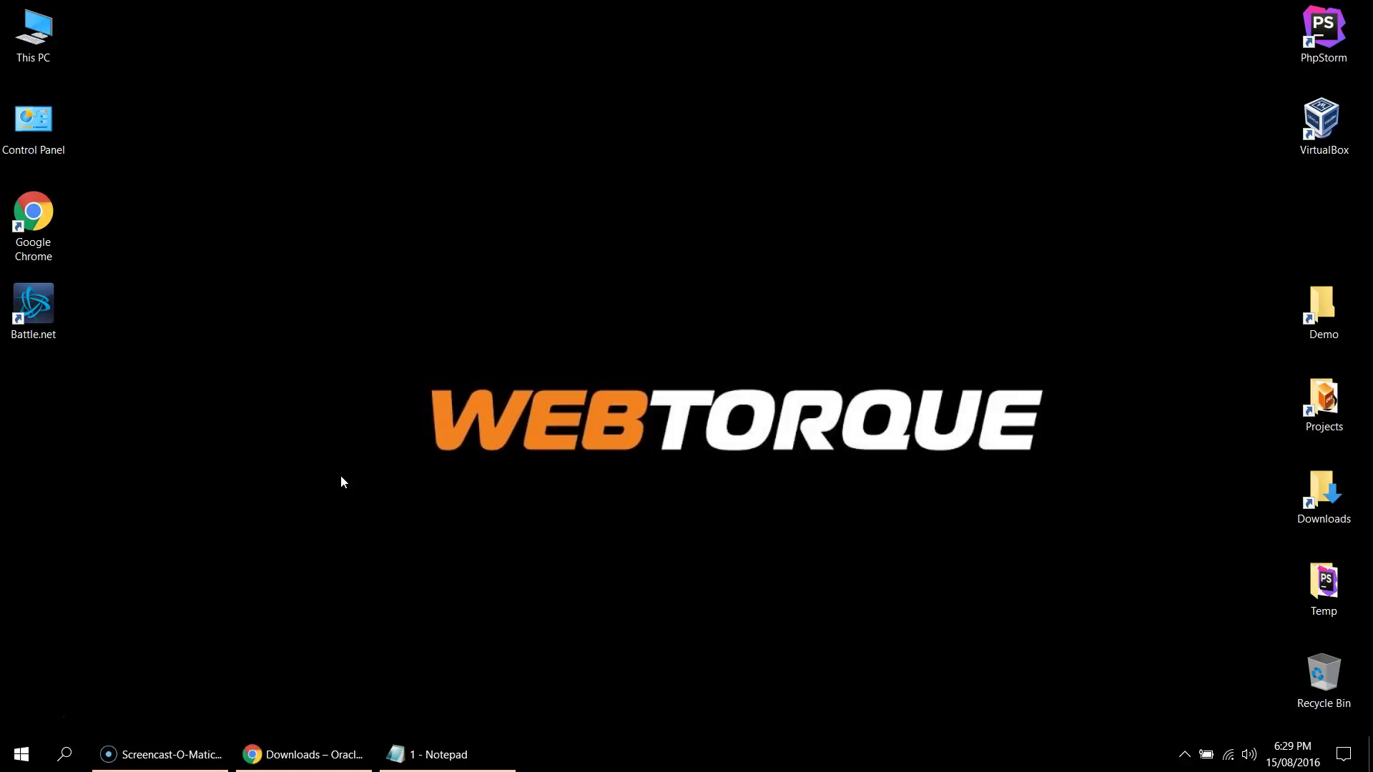
# Restore Chrome and highlight the VirtualBox Linux, Windows and older-build download links
pyautogui.click(307, 740)
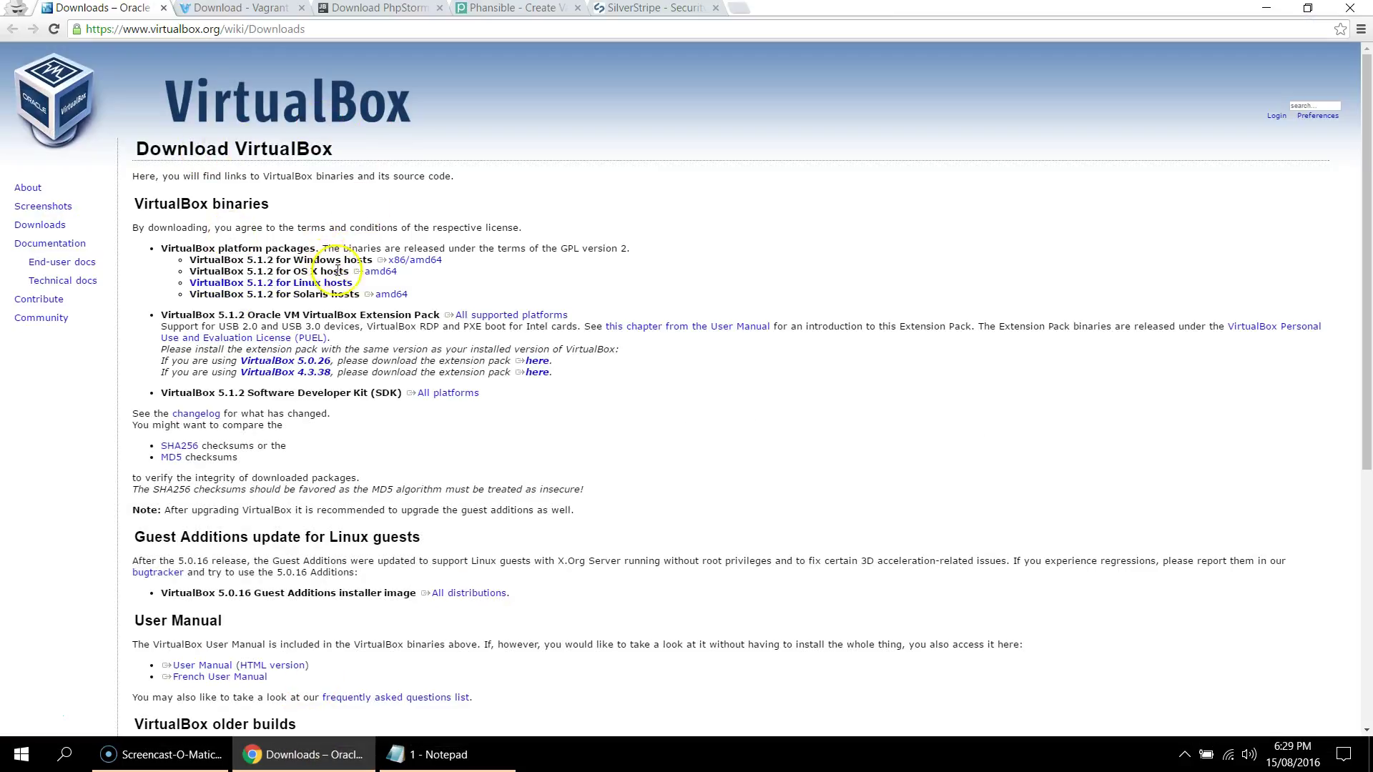
pyautogui.tripleClick(329, 285)
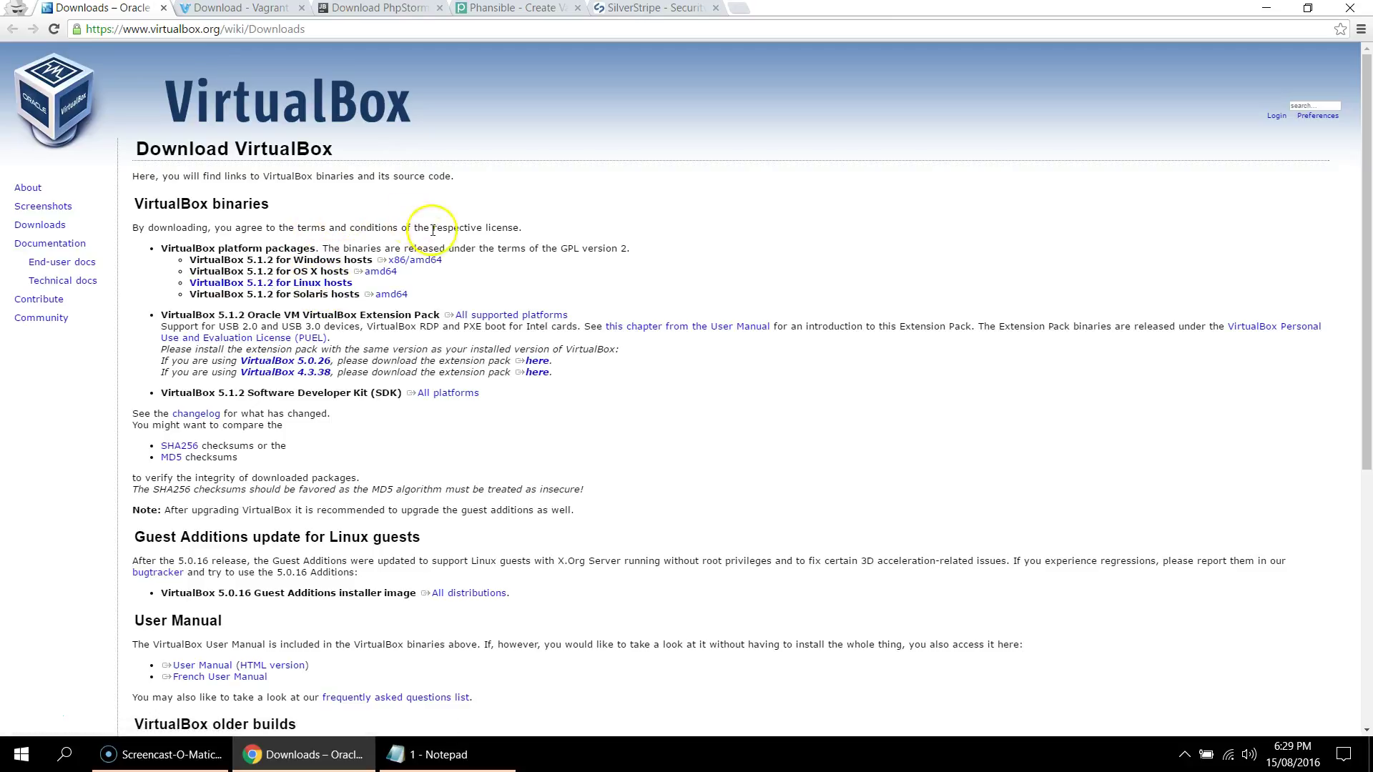
pyautogui.tripleClick(422, 261)
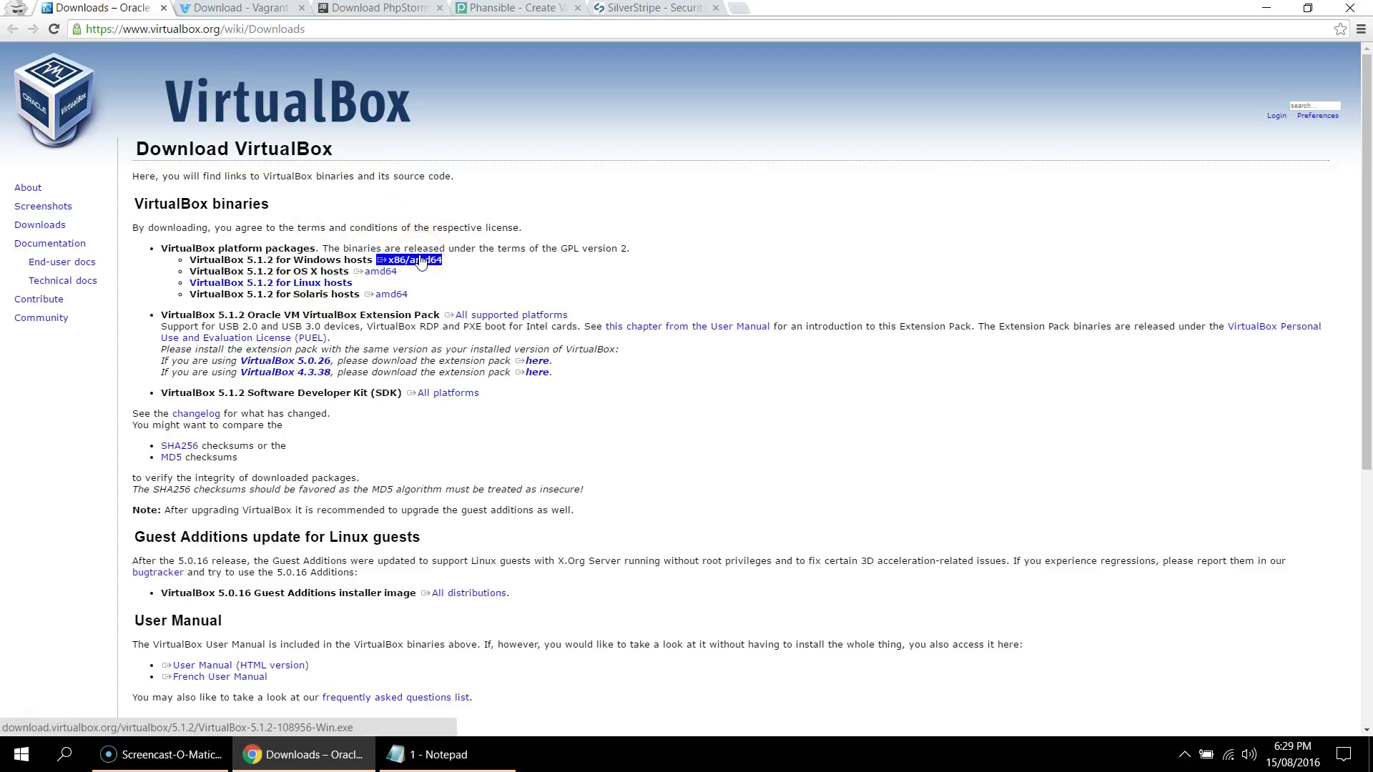
pyautogui.click(505, 263)
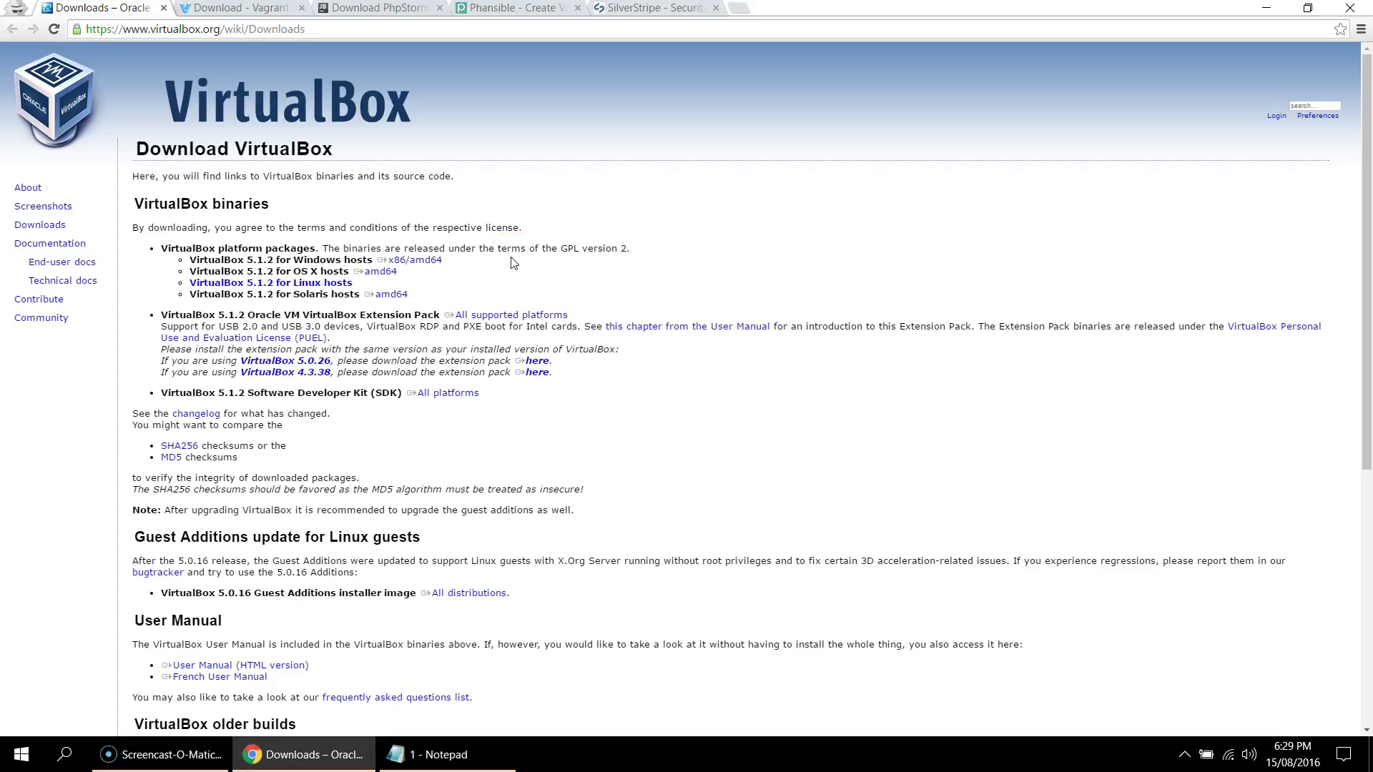
pyautogui.scroll(-1, 511, 264)
pyautogui.tripleClick(201, 710)
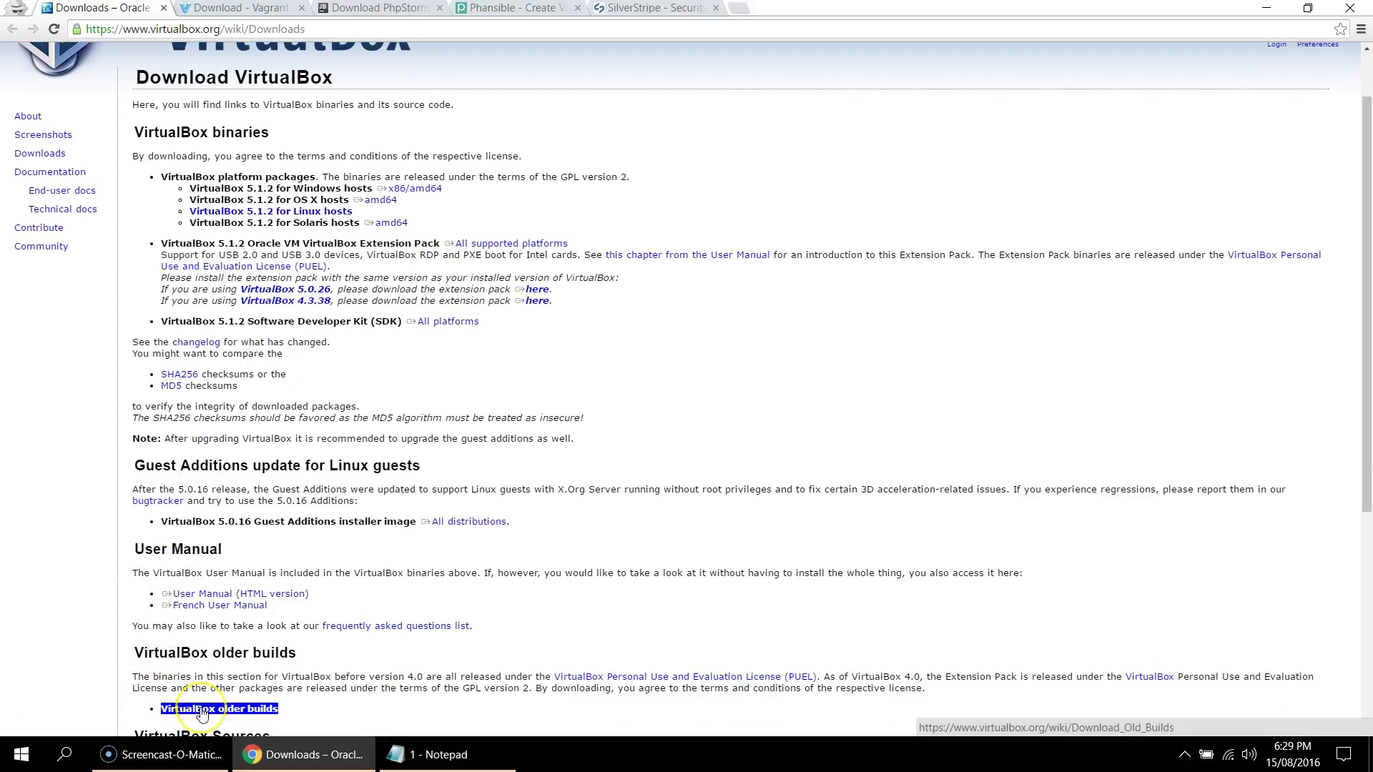
pyautogui.click(150, 49)
# Highlight the all-platform VirtualBox extension pack, then switch to the Vagrant downloads tab
pyautogui.click(239, 7)
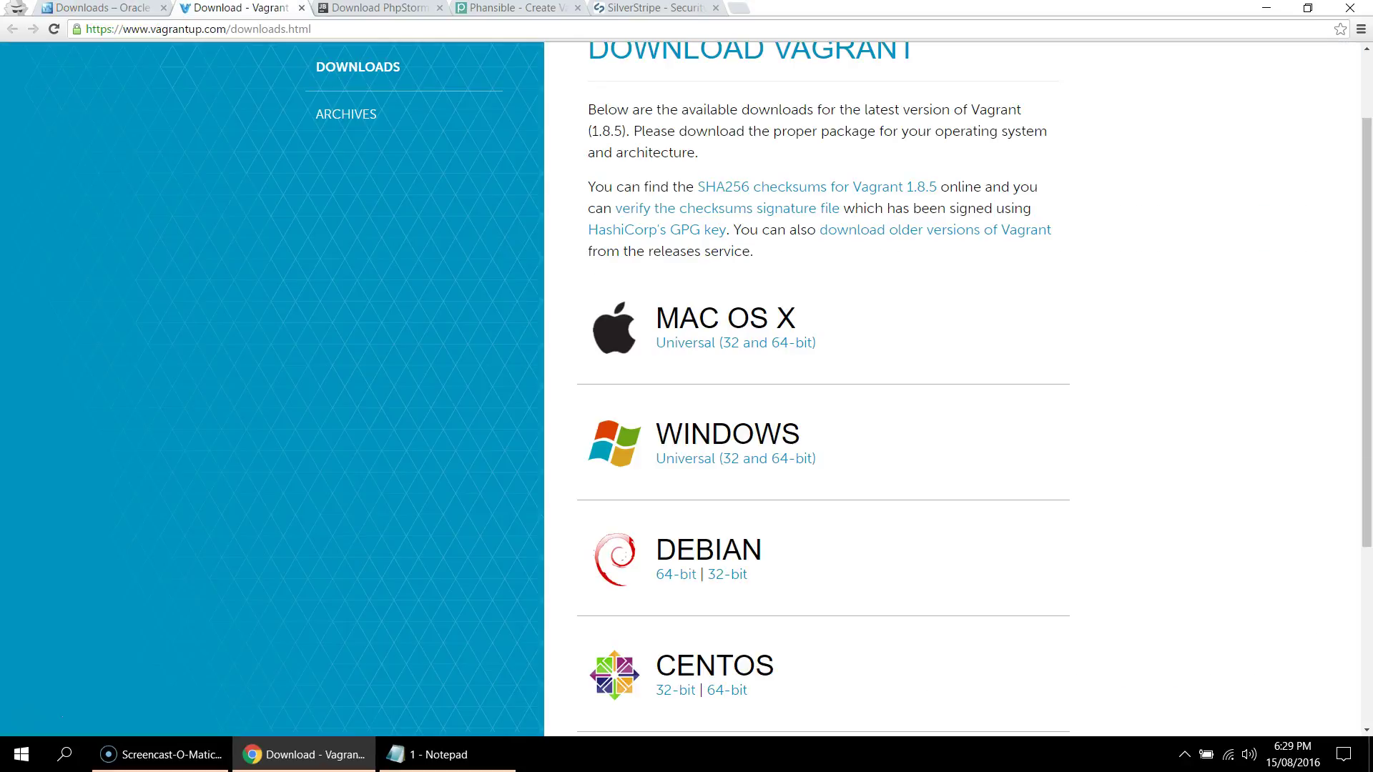
pyautogui.click(375, 7)
pyautogui.click(96, 7)
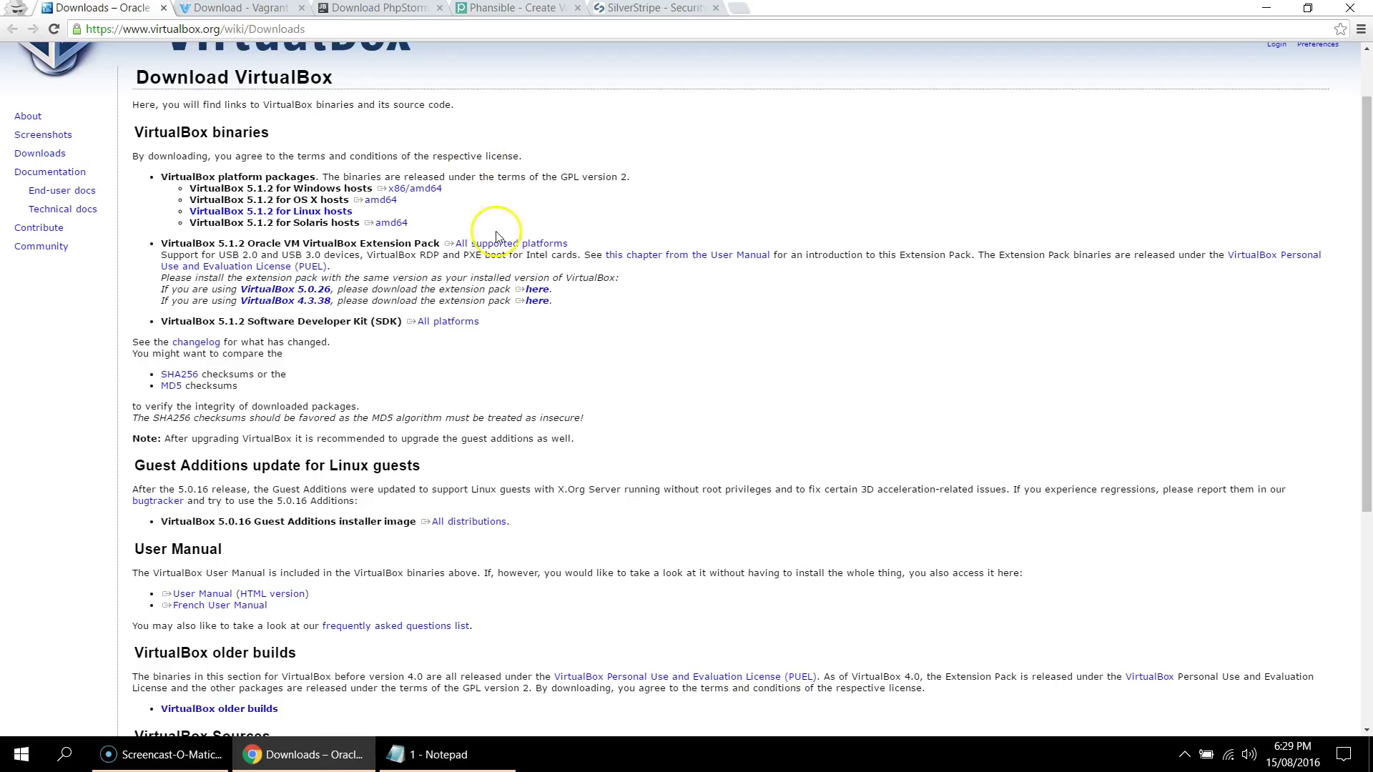
pyautogui.tripleClick(467, 244)
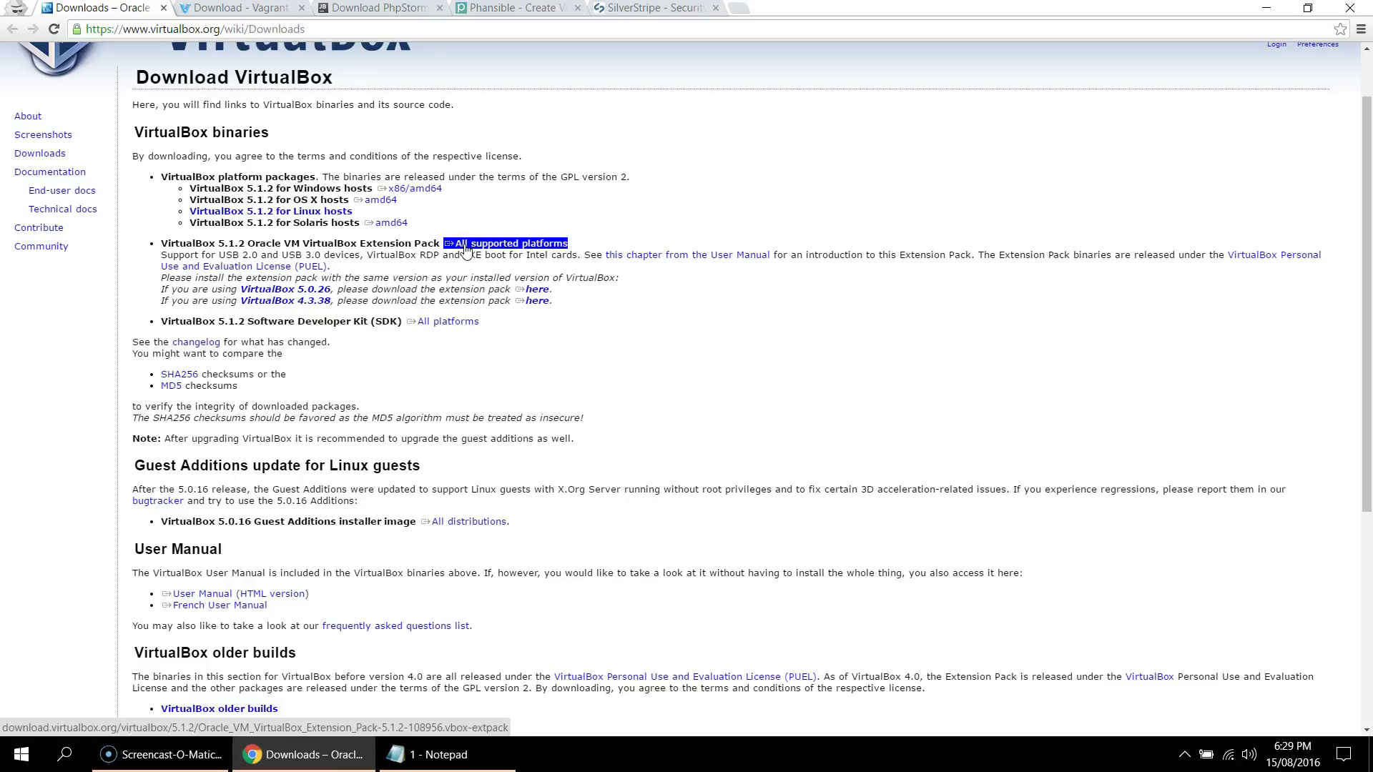
pyautogui.hotkey('ctrl', 'Tab')
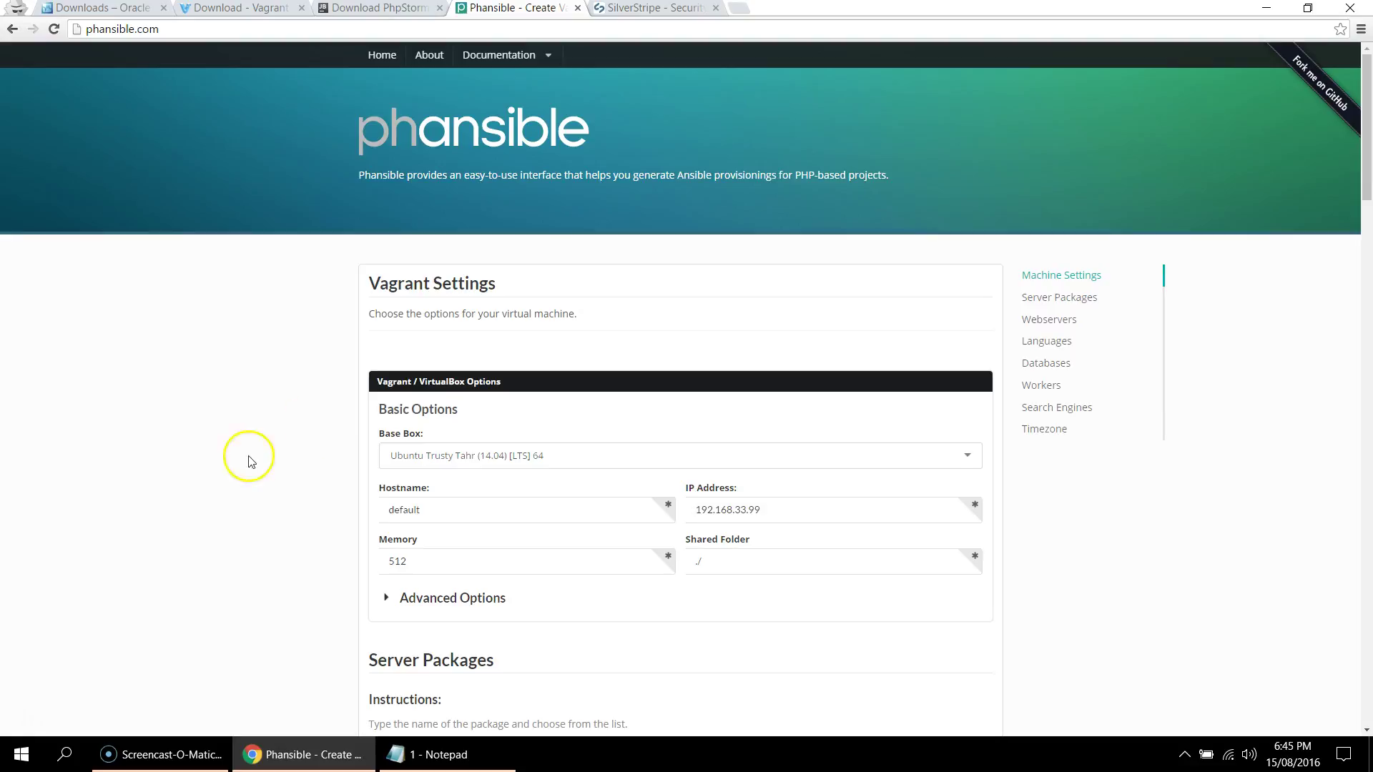
pyautogui.scroll(-1, 224, 466)
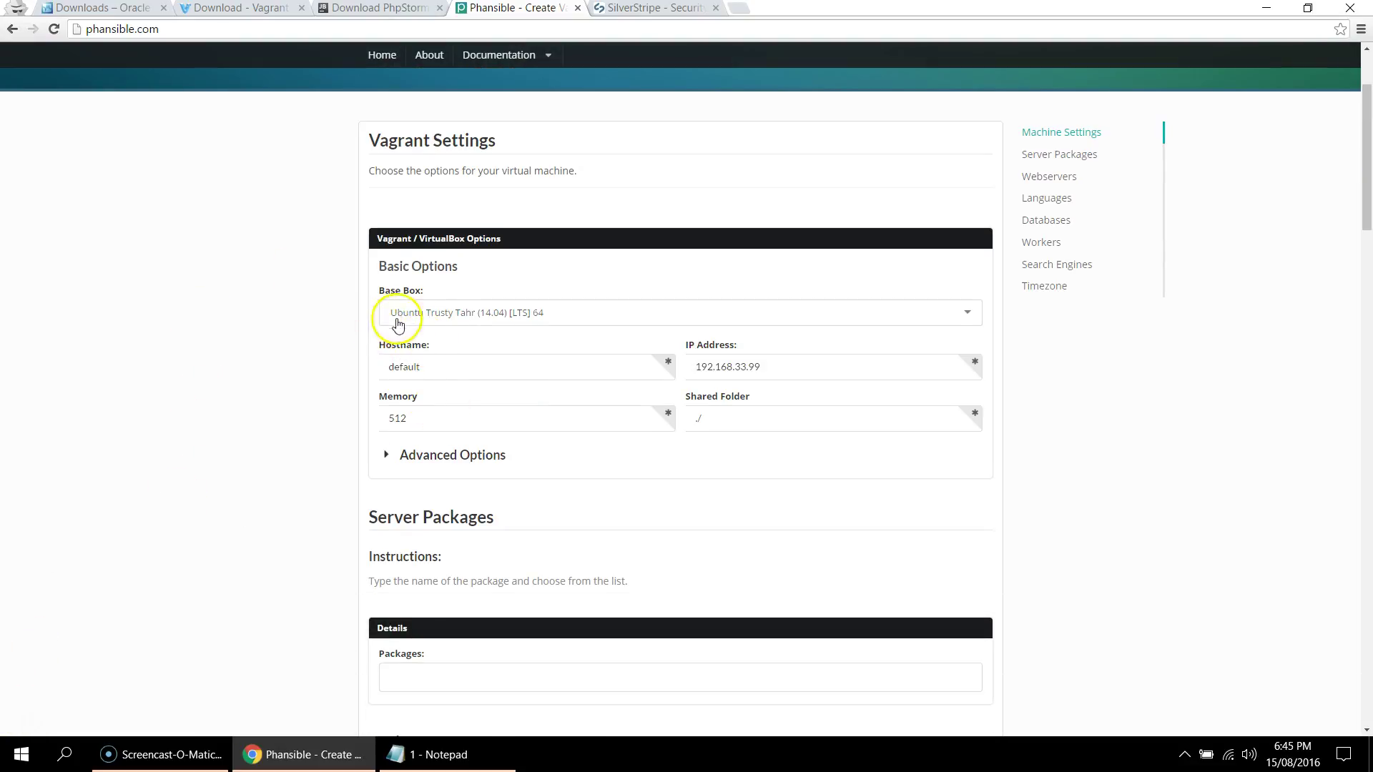
# Keep the Ubuntu Trusty 64 base box; set hostname demoserver, memory 1024, shared folder ./public/
pyautogui.click(556, 312)
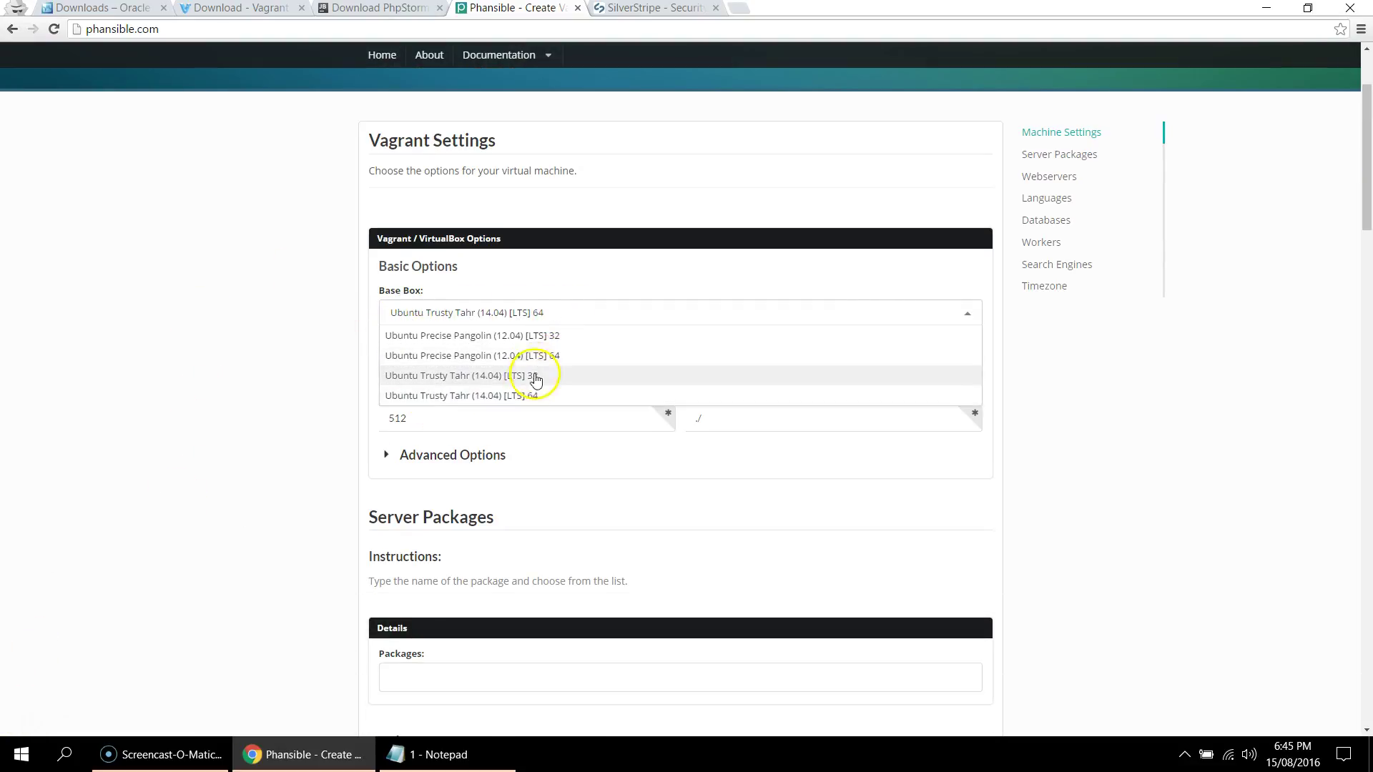
pyautogui.click(515, 396)
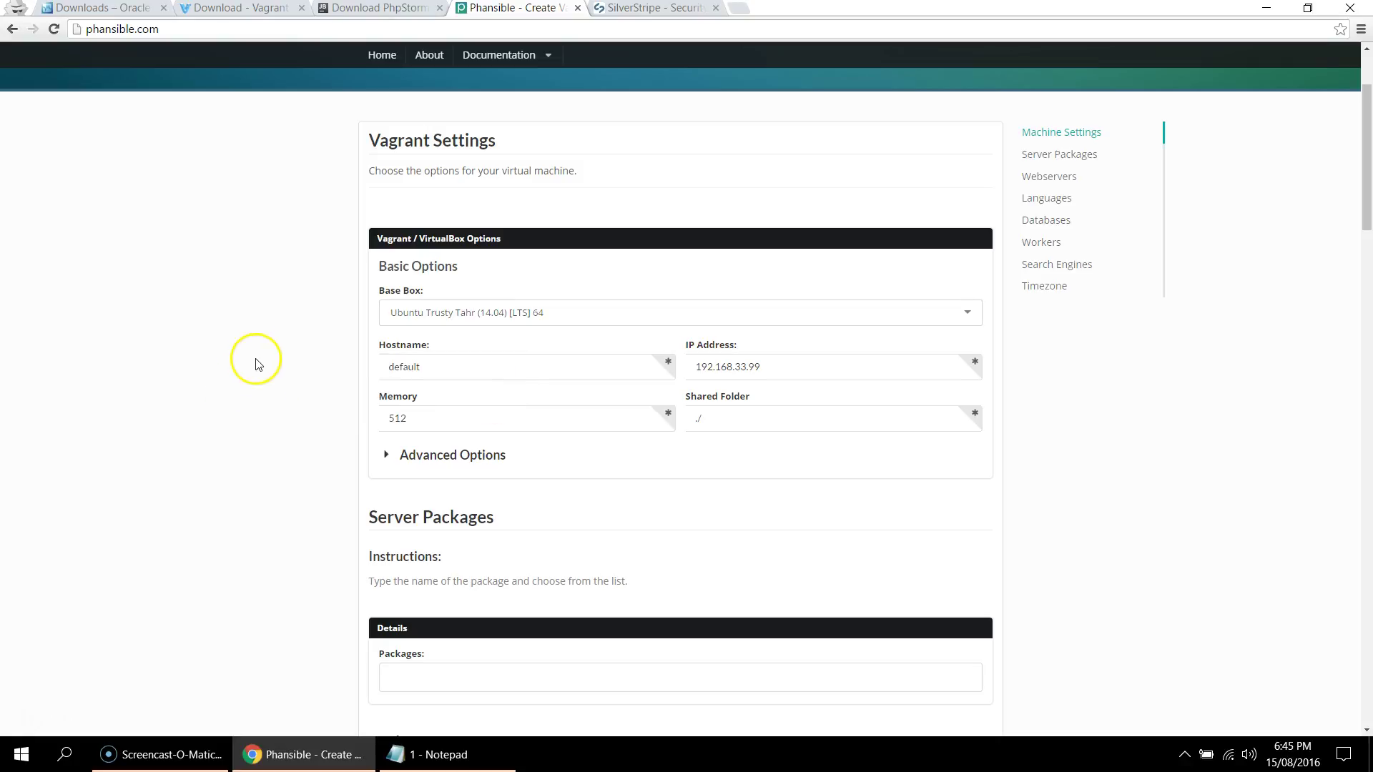
pyautogui.scroll(-1, 269, 343)
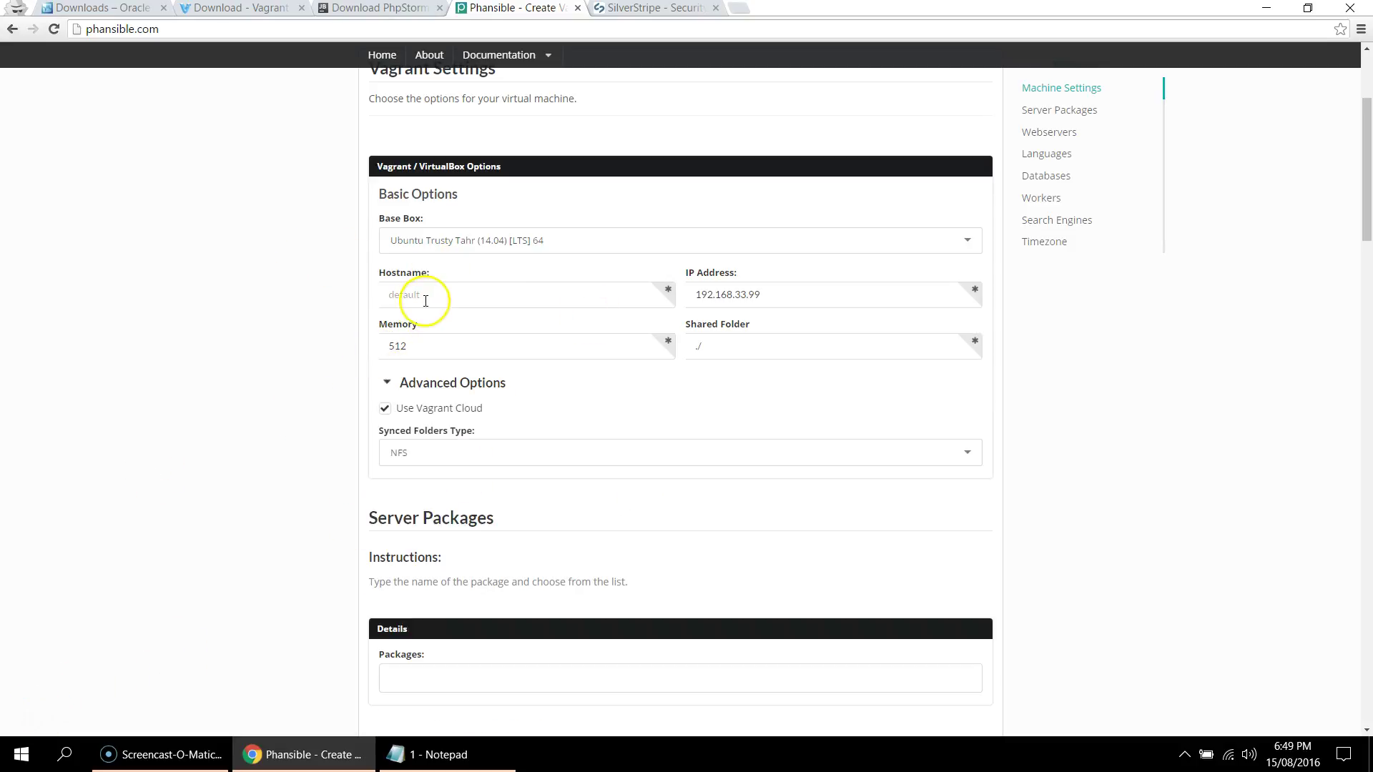
pyautogui.click(426, 301)
pyautogui.write('demoserver')
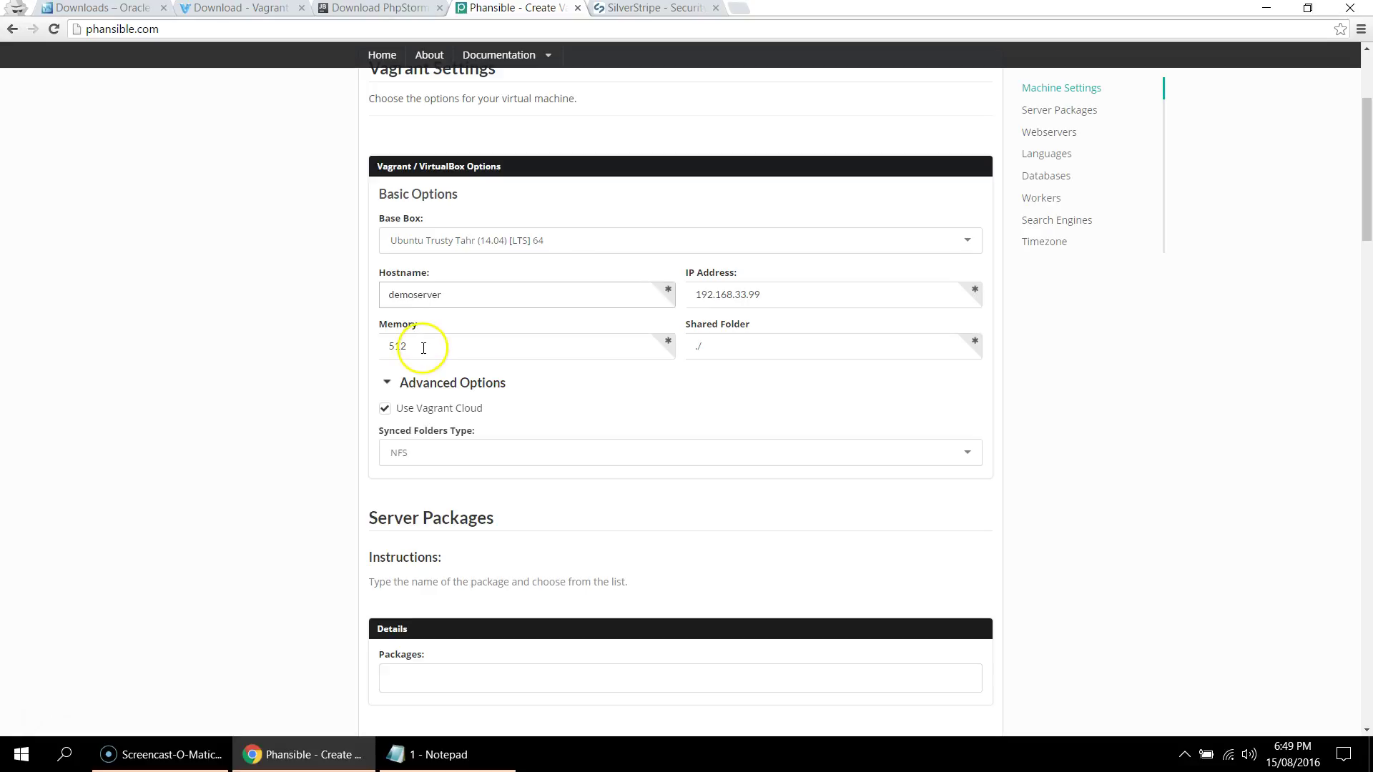
pyautogui.moveTo(433, 347); pyautogui.dragTo(271, 343)
pyautogui.write('1024')
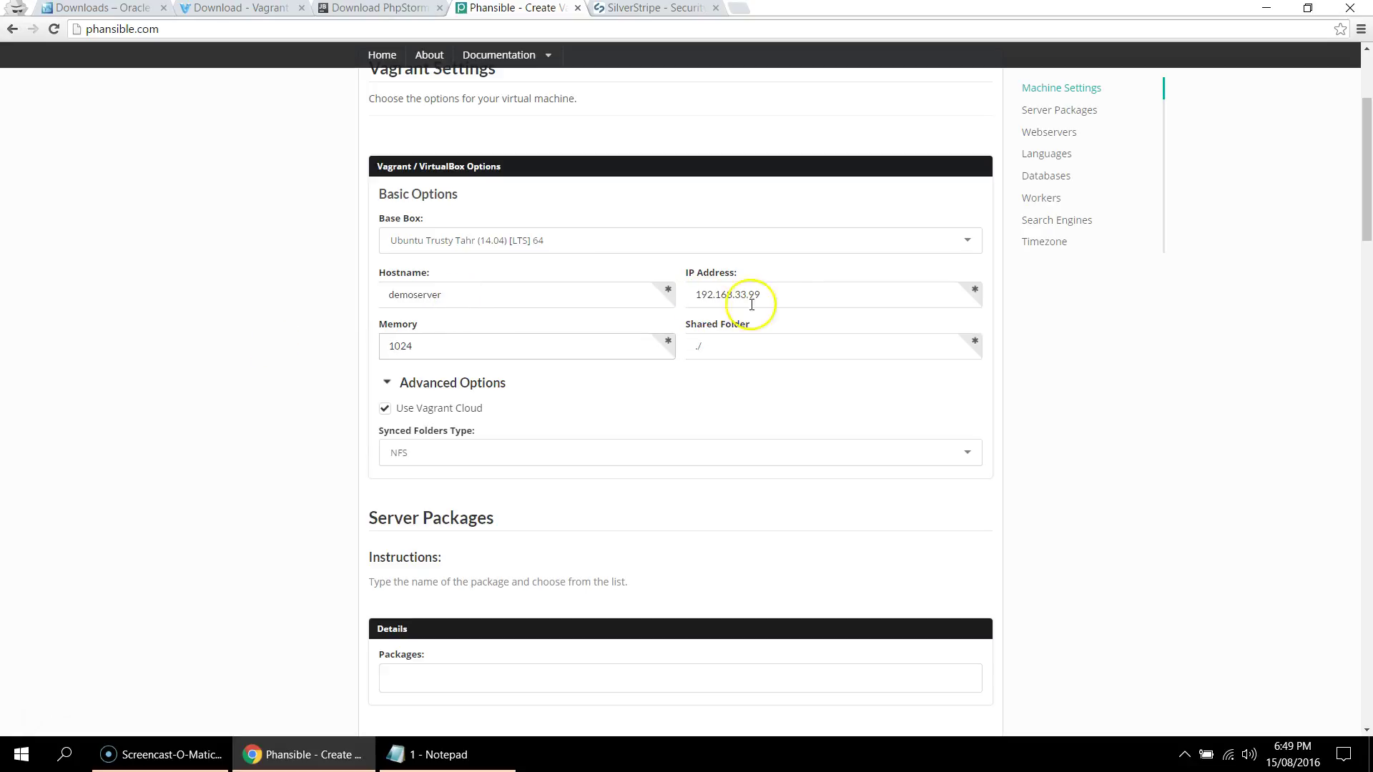
pyautogui.click(768, 348)
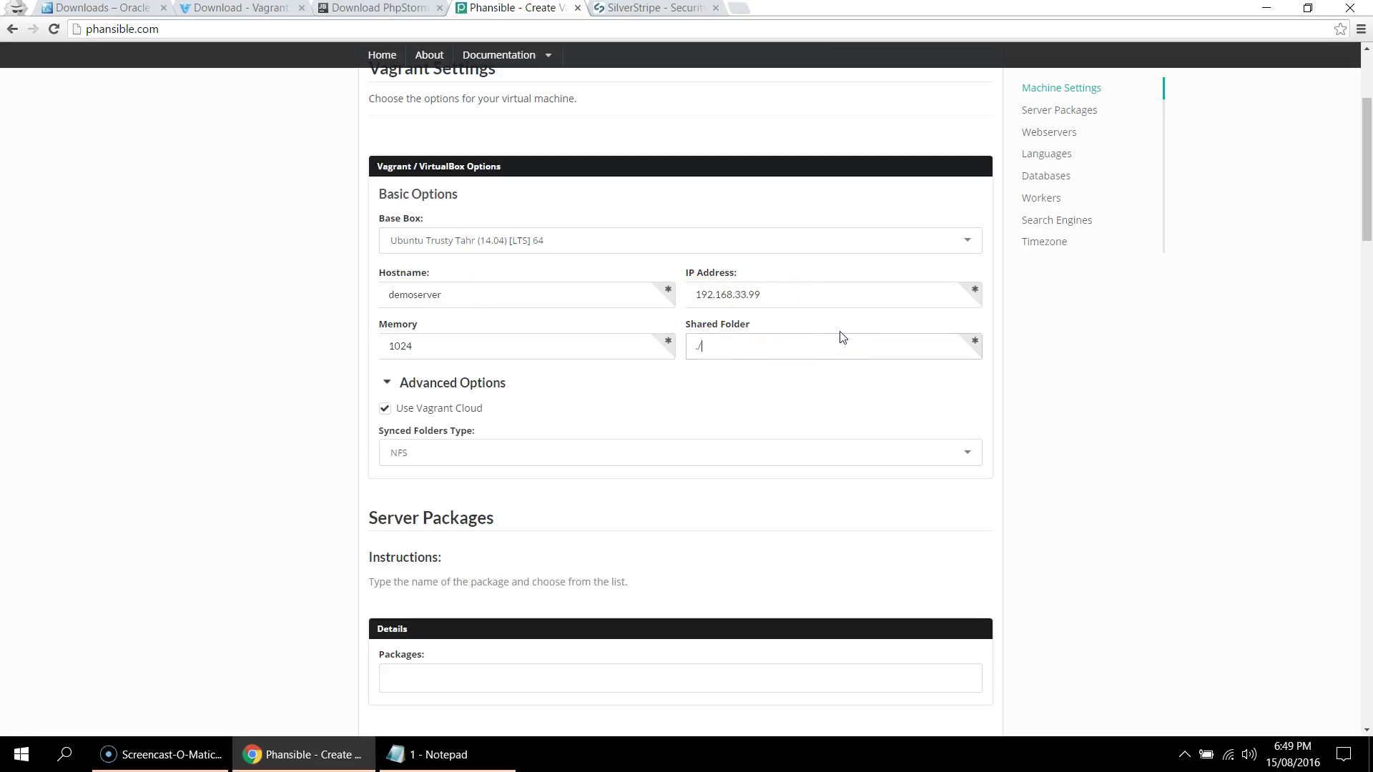
pyautogui.write('public/')
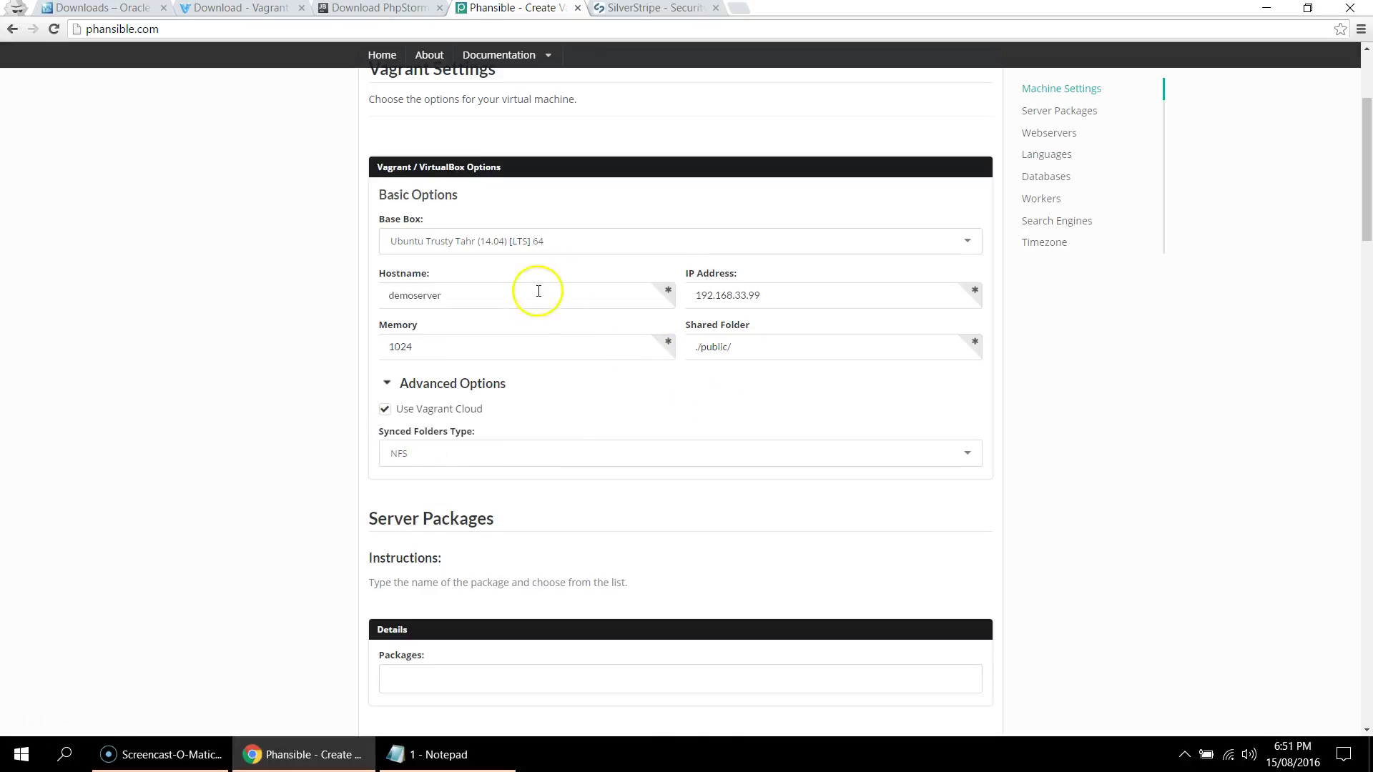
# Keep NFS as the synced folder type and return to the Phansible settings form
pyautogui.click(459, 454)
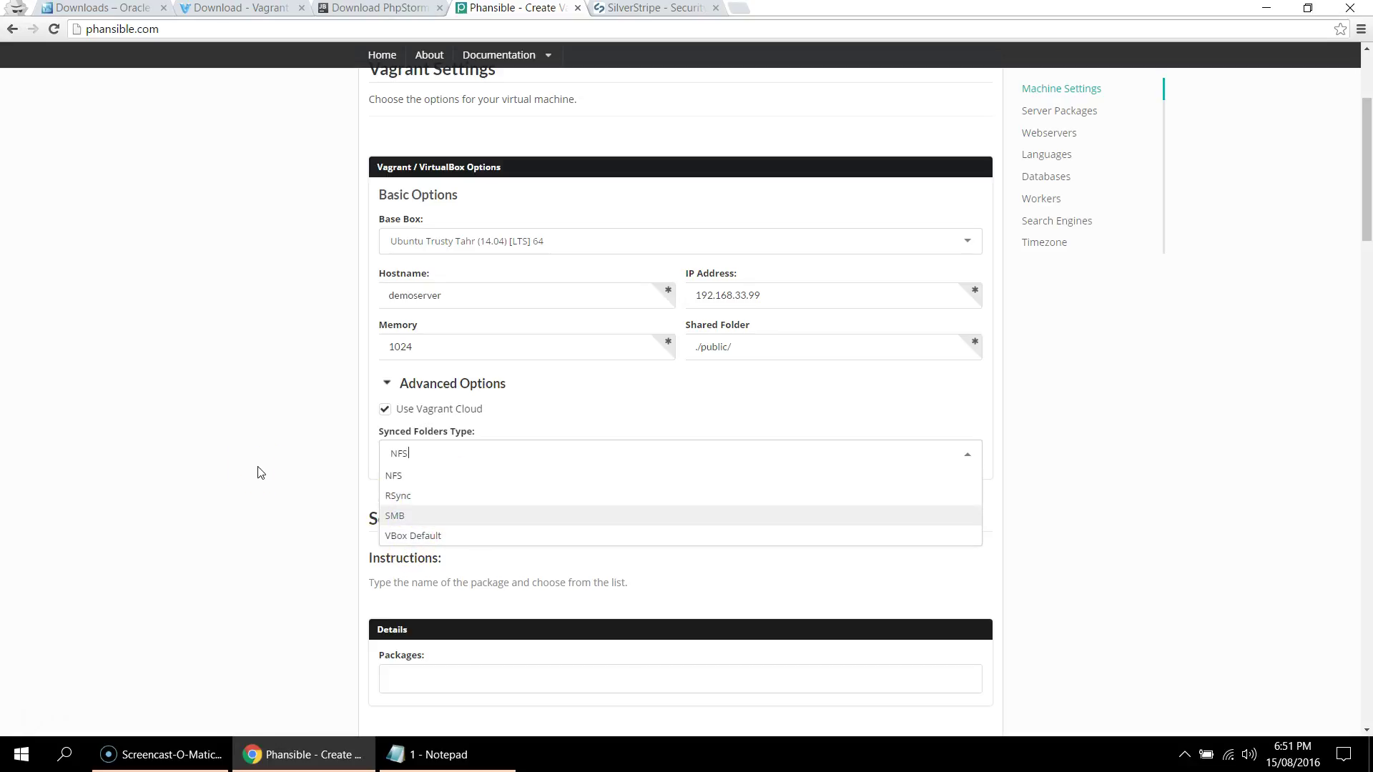
pyautogui.click(393, 475)
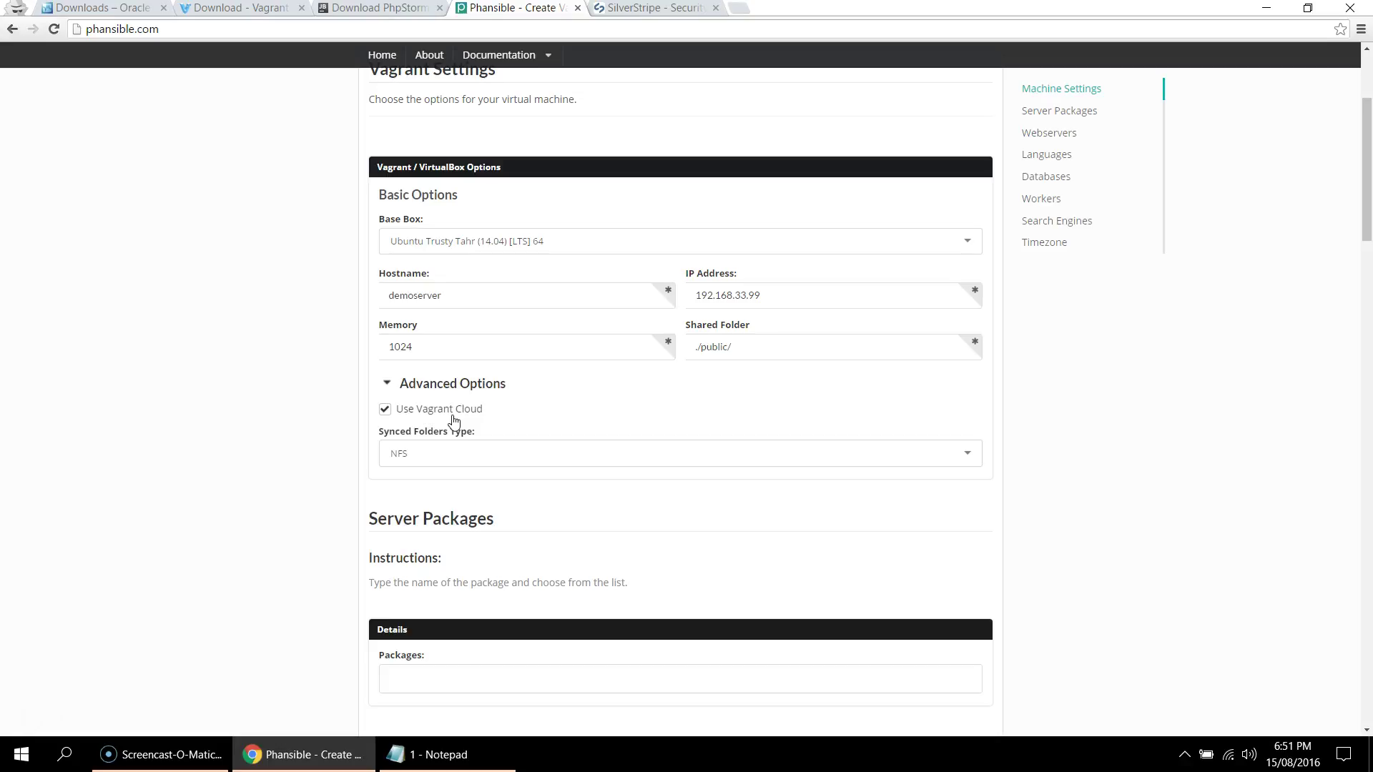
pyautogui.scroll(2, 600, 282)
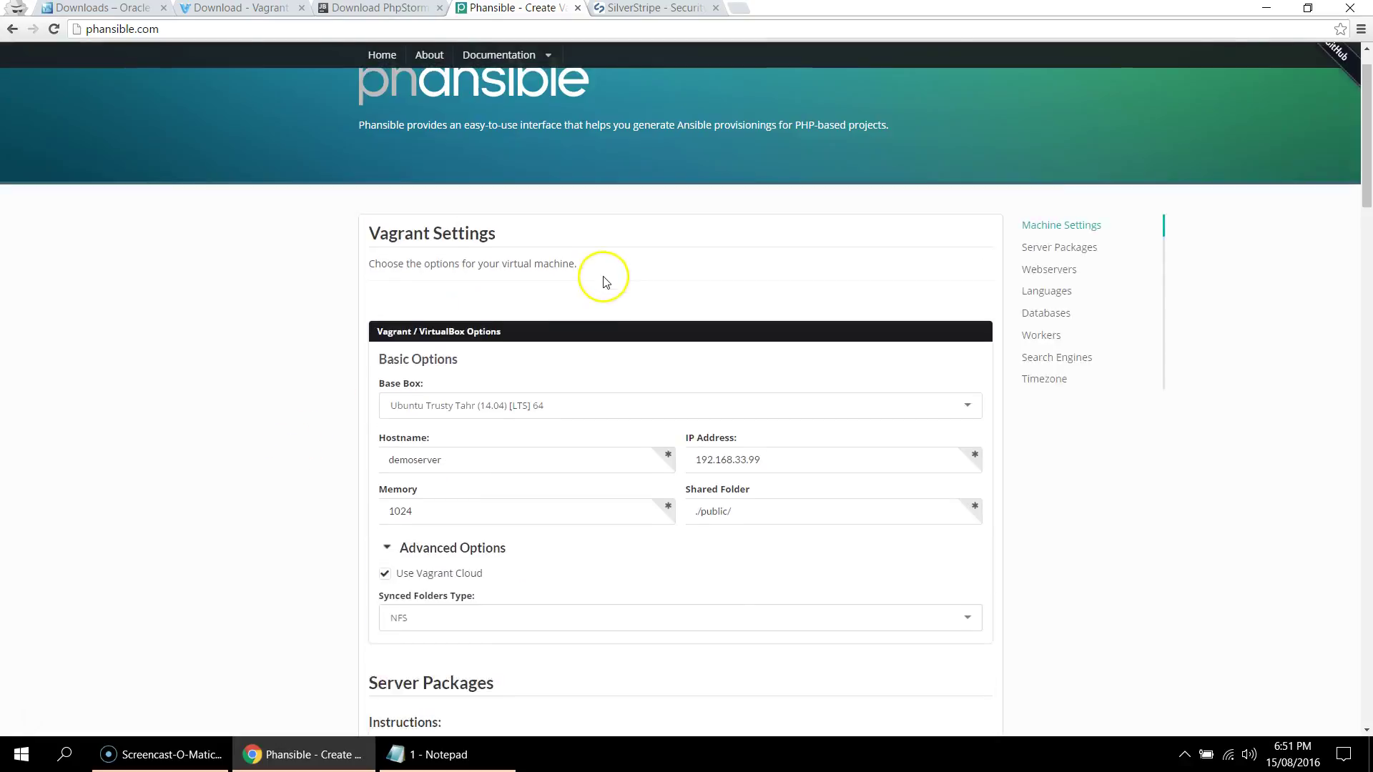
pyautogui.scroll(-3, 597, 294)
pyautogui.scroll(3, 598, 294)
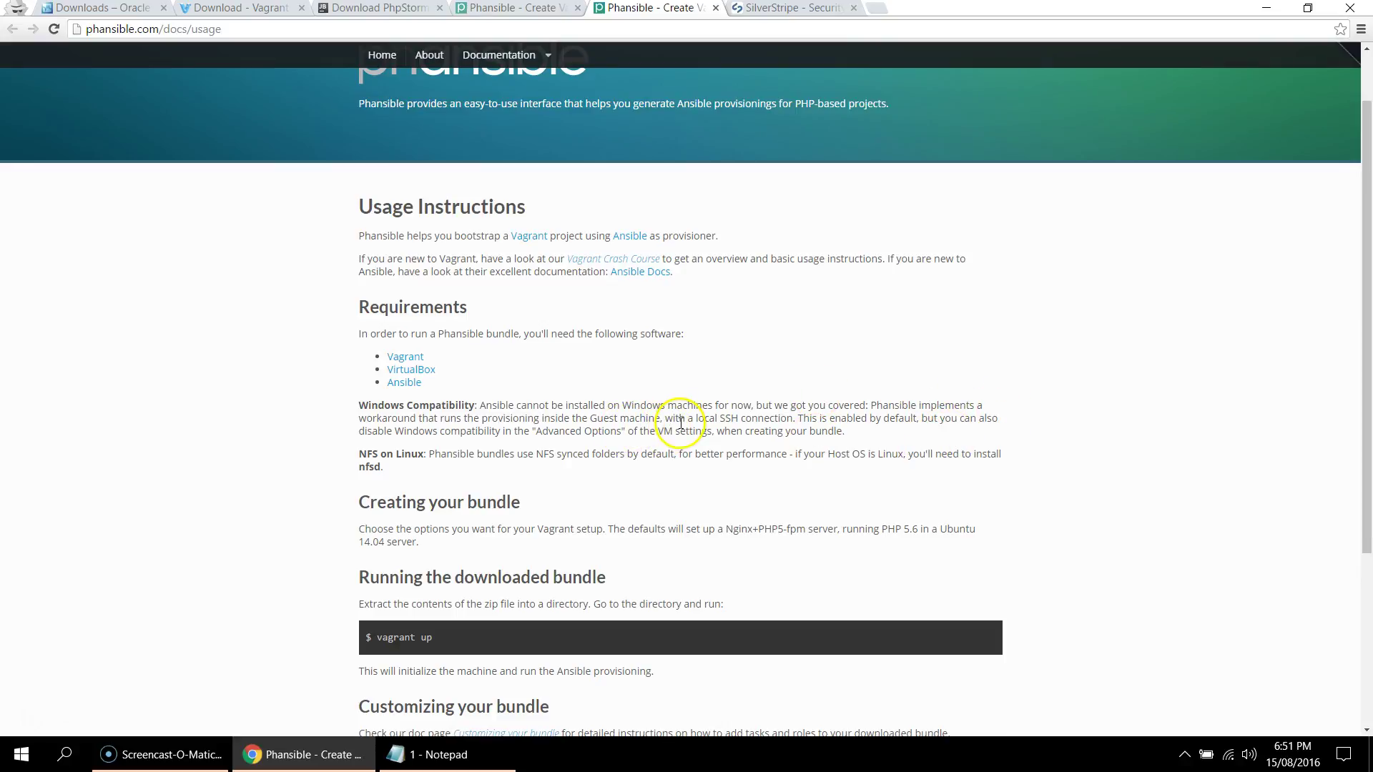
pyautogui.hotkey('ctrl', 'shift', 'Tab')
pyautogui.scroll(-3, 355, 382)
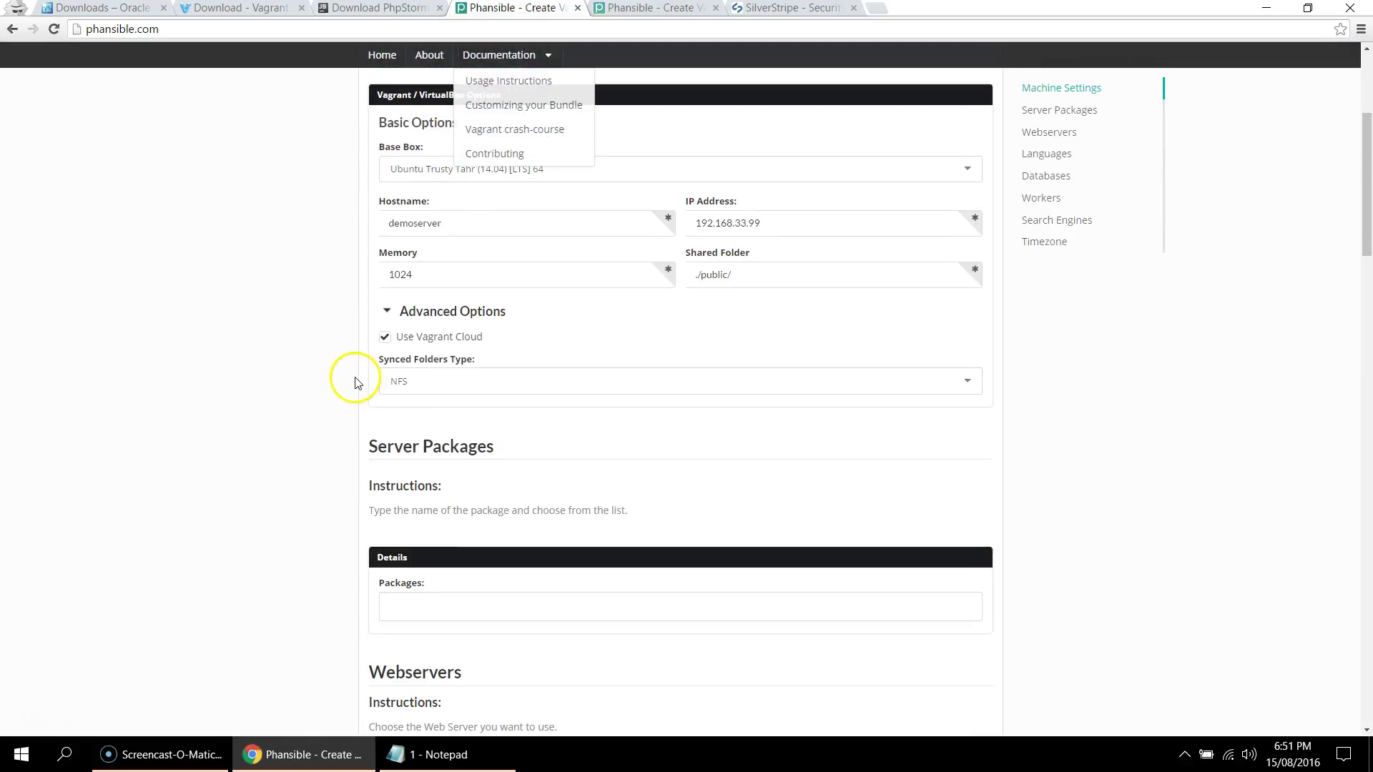
pyautogui.scroll(-1, 356, 382)
pyautogui.scroll(-1, 536, 365)
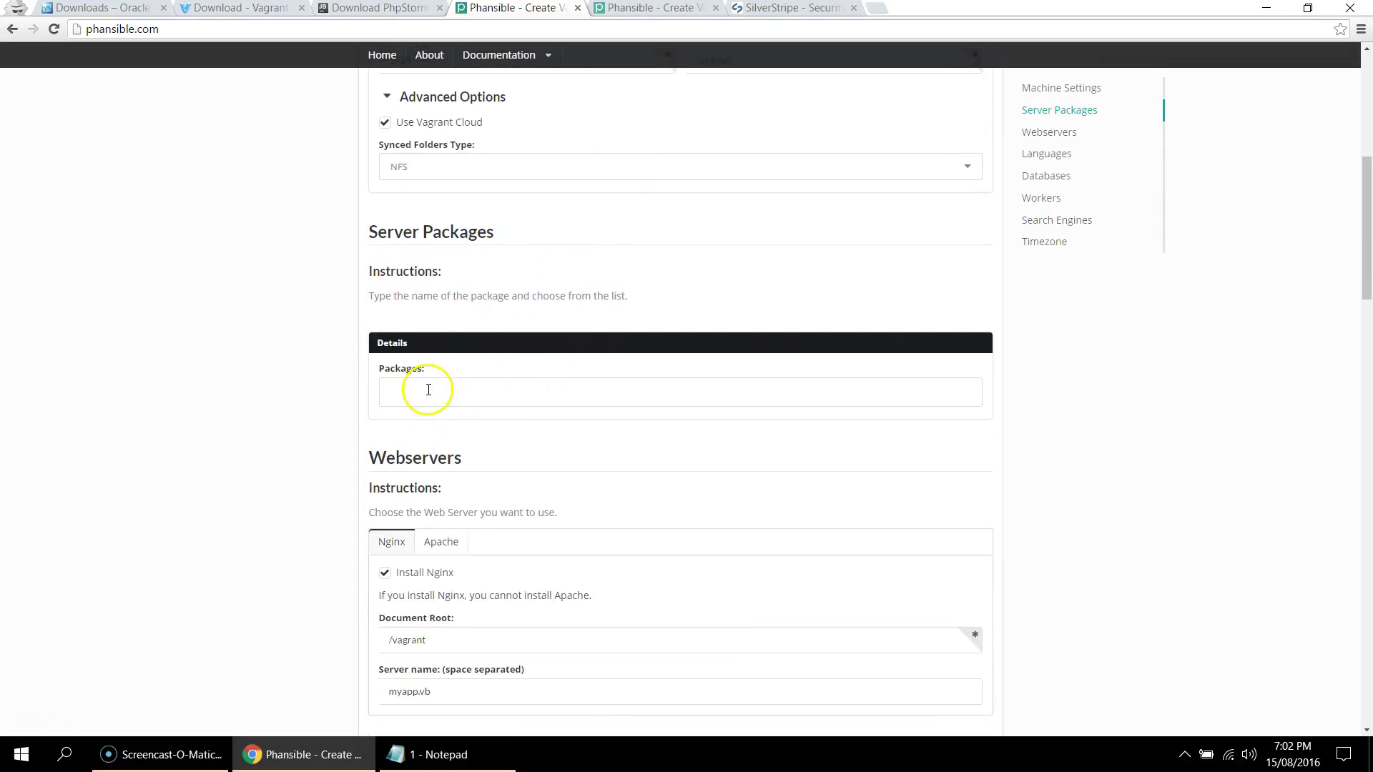
# Add npm, git and nodejs as server packages and switch the webserver to Apache
pyautogui.click(428, 390)
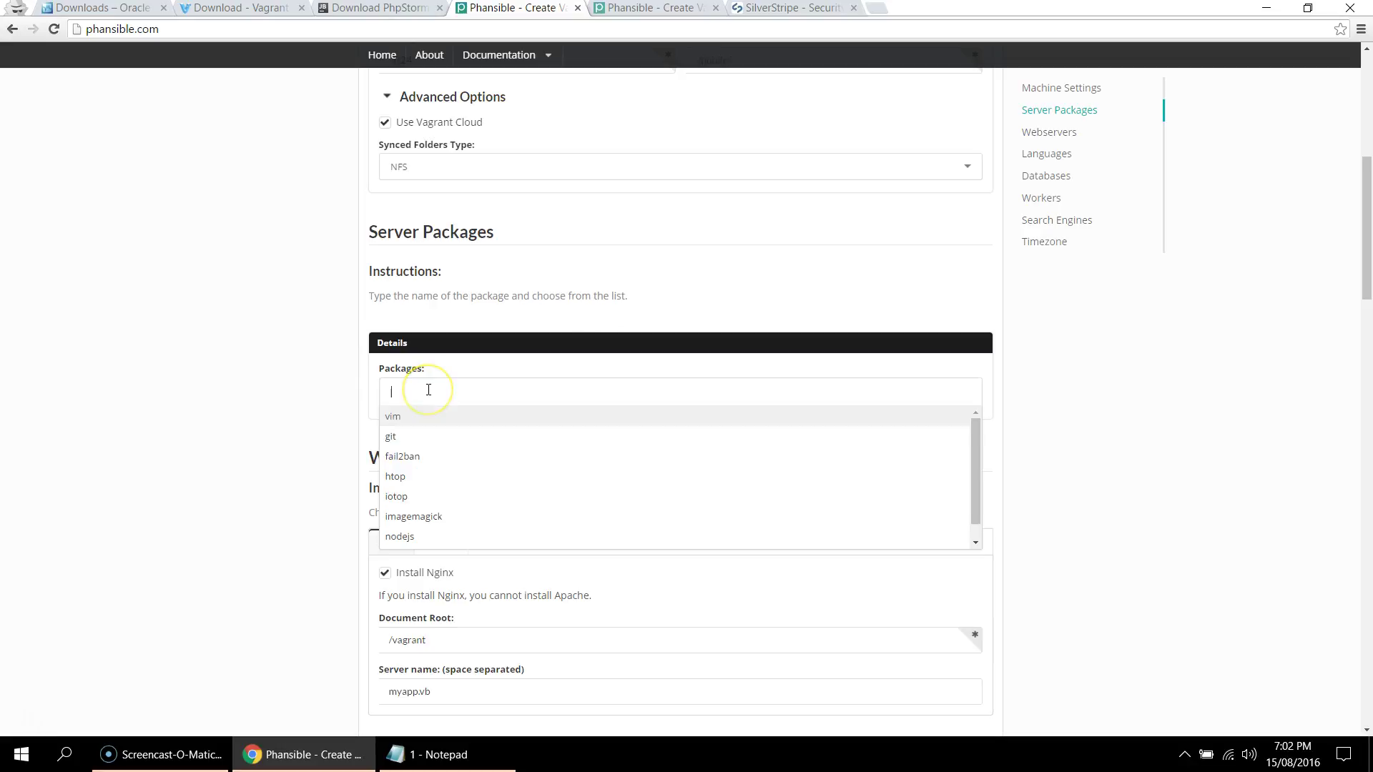
pyautogui.scroll(-1, 417, 430)
pyautogui.scroll(-1, 418, 433)
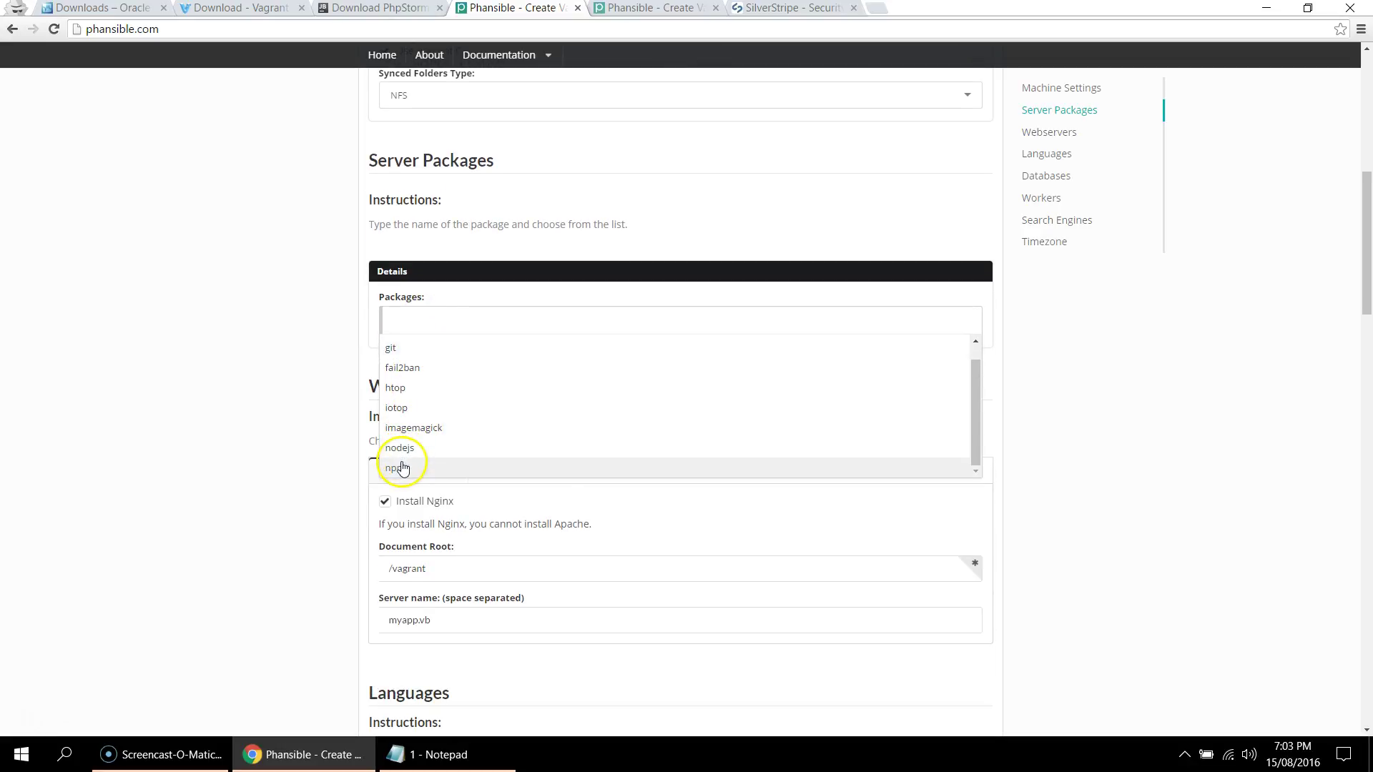
pyautogui.click(397, 466)
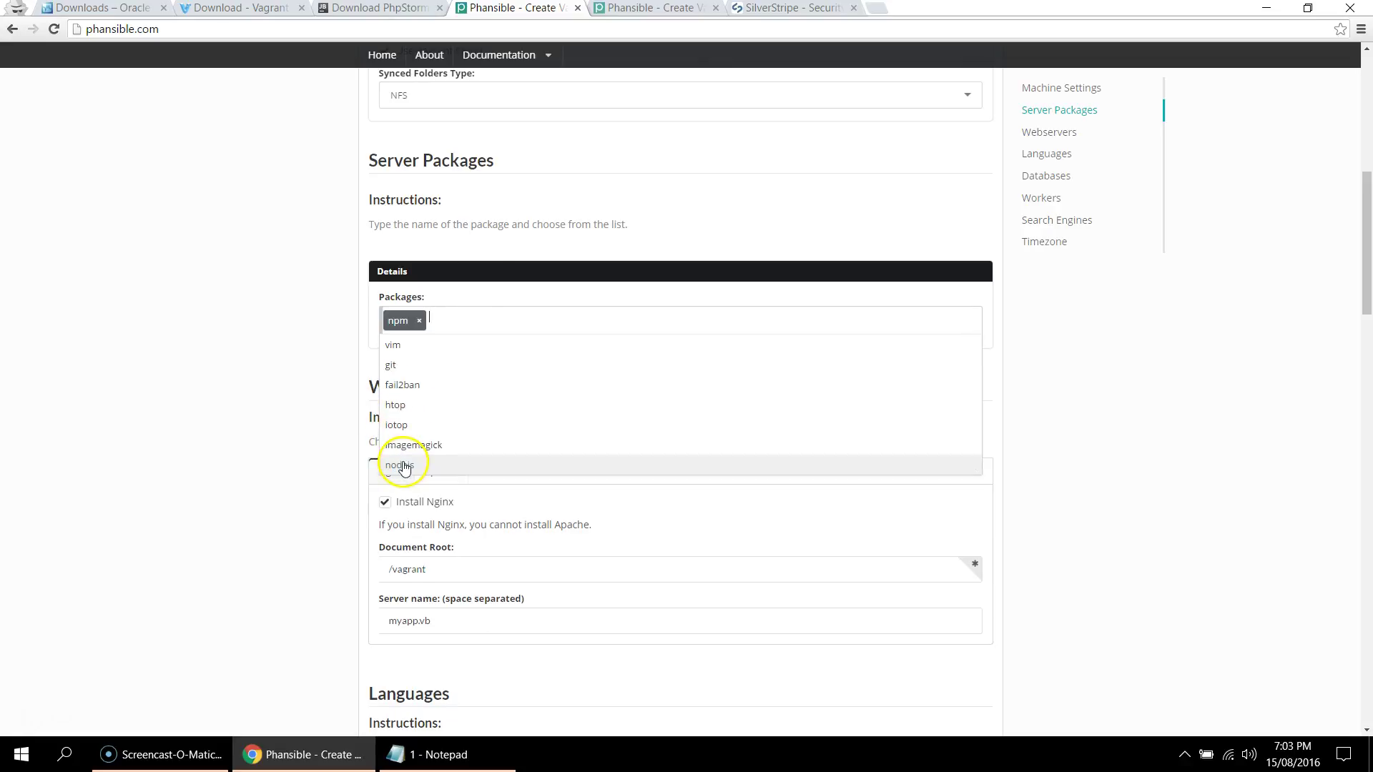
pyautogui.click(431, 369)
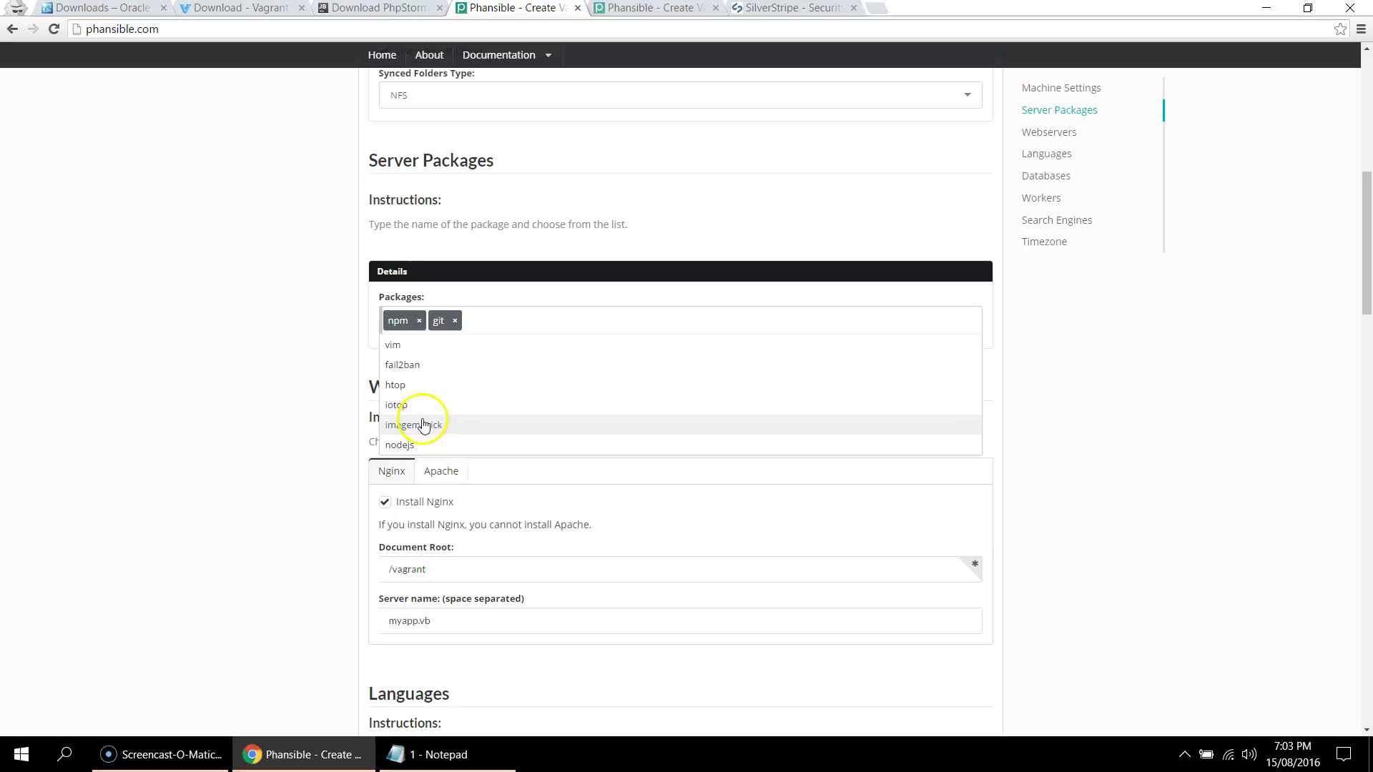
pyautogui.click(398, 445)
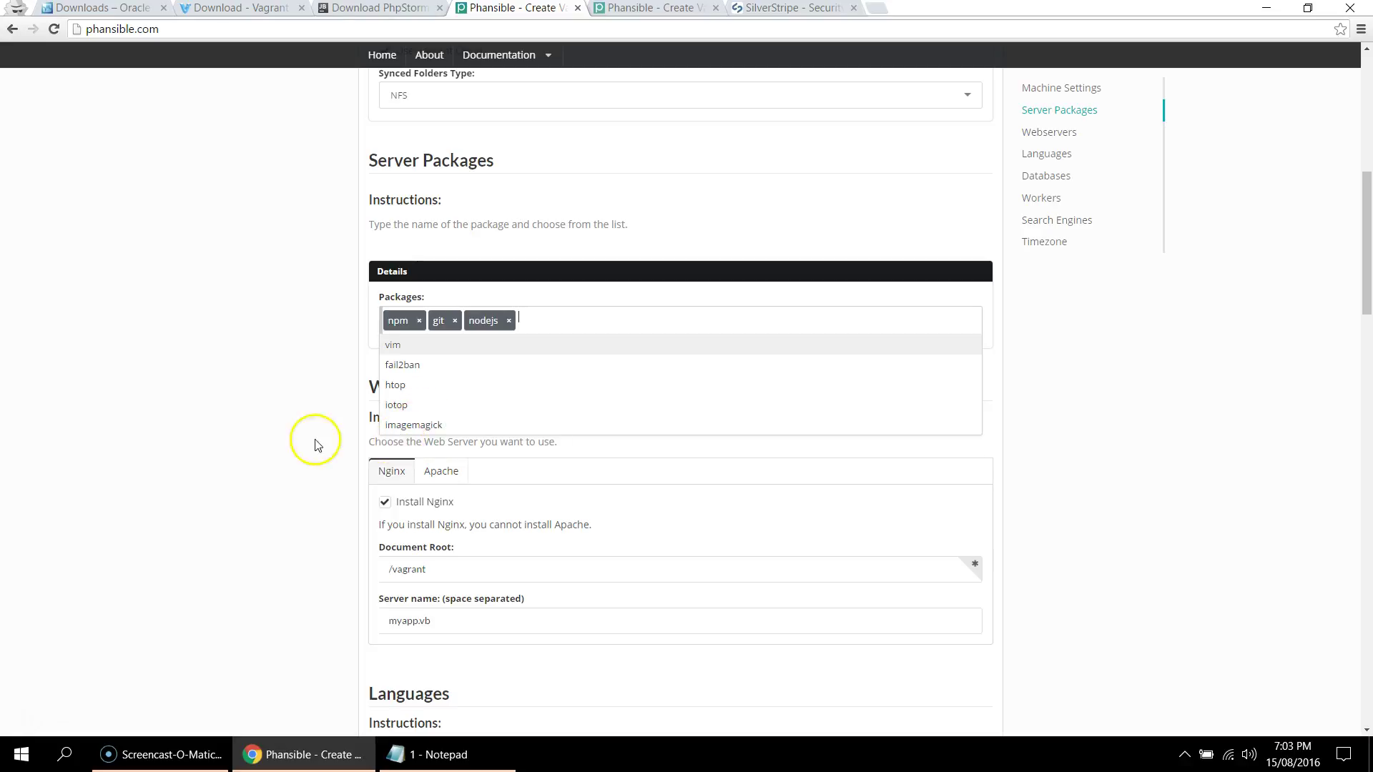
pyautogui.click(250, 418)
pyautogui.scroll(-2, 279, 402)
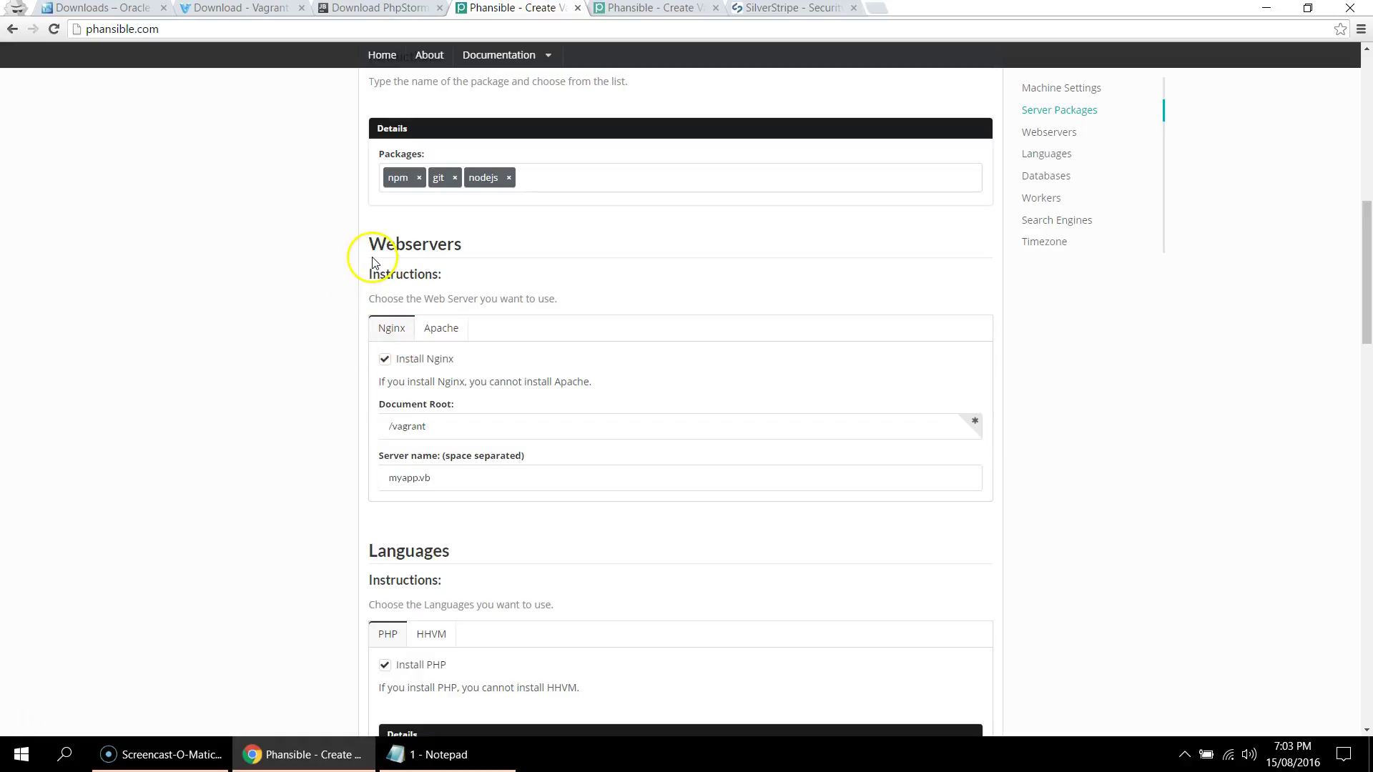
pyautogui.click(456, 331)
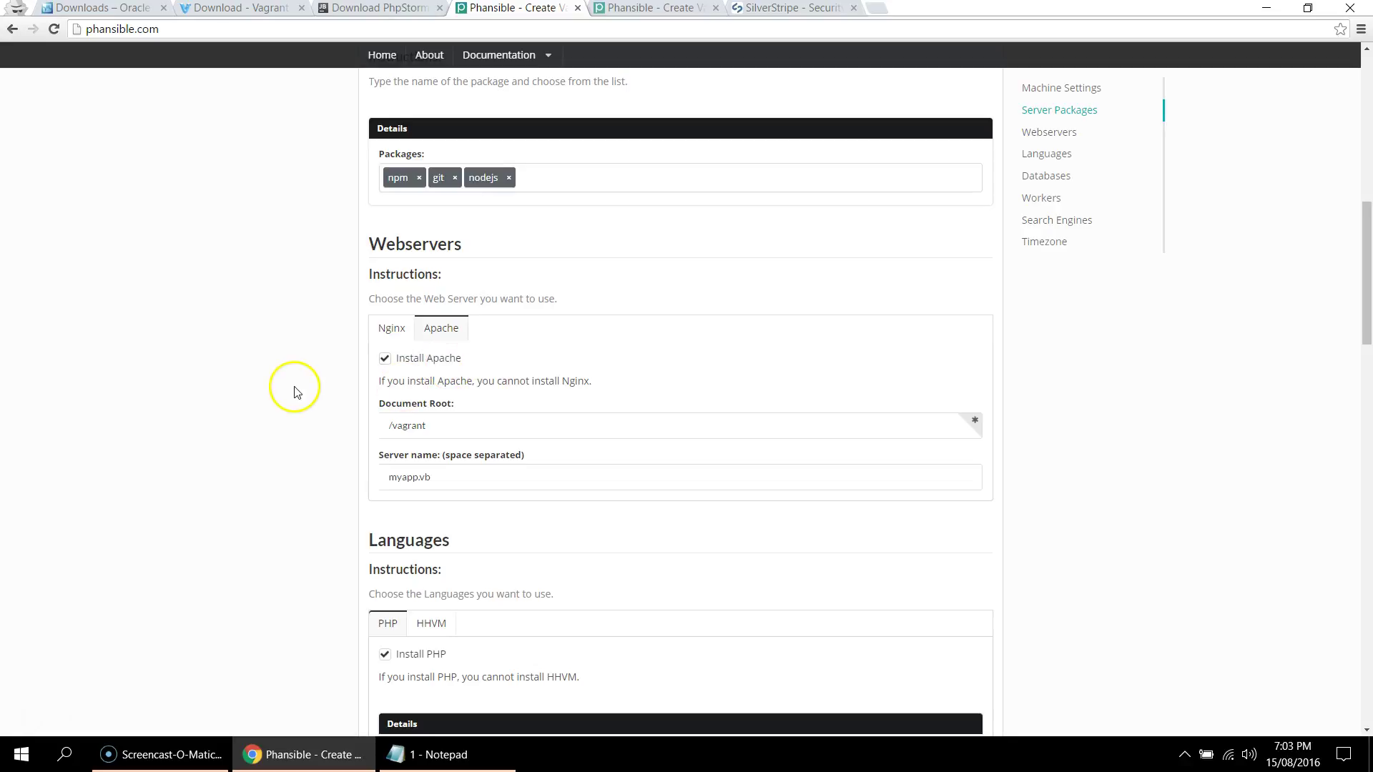
pyautogui.scroll(-1, 292, 387)
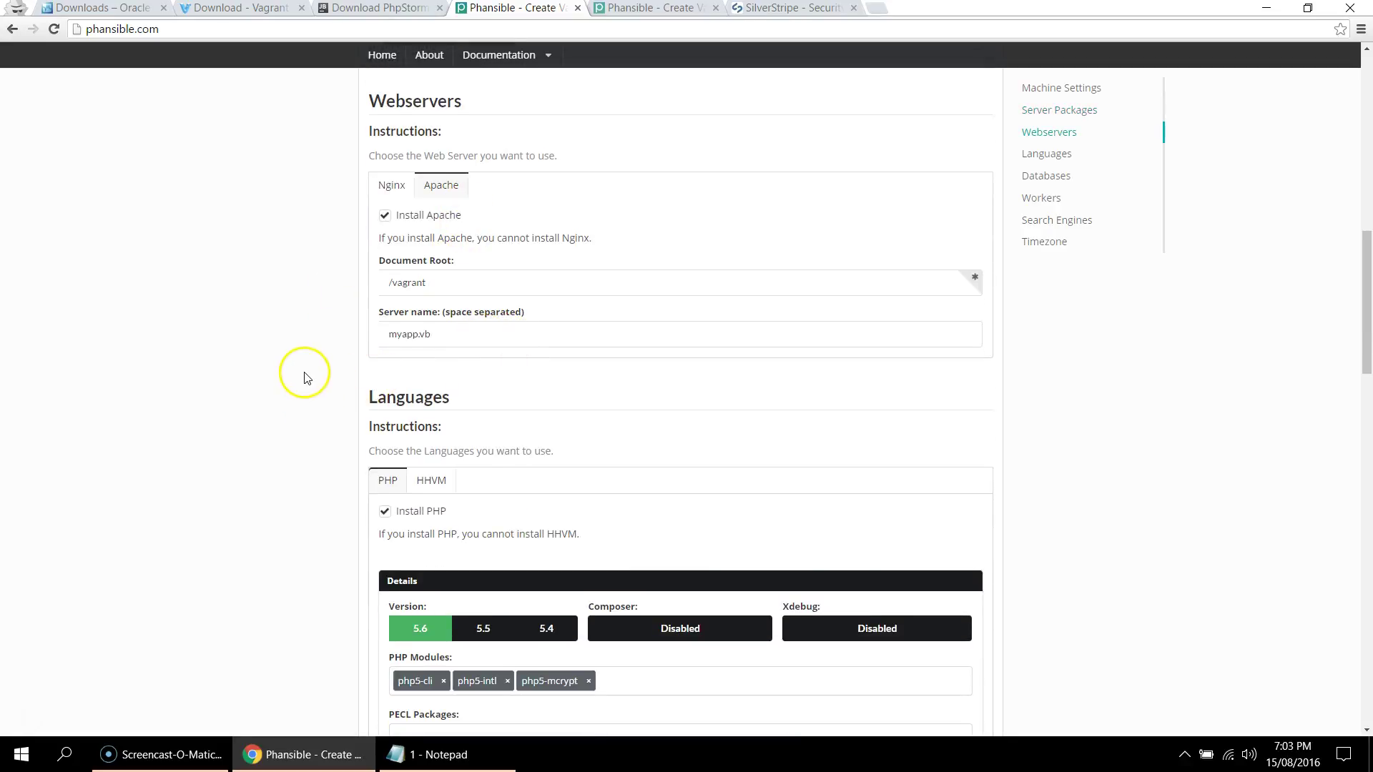
pyautogui.scroll(-2, 291, 372)
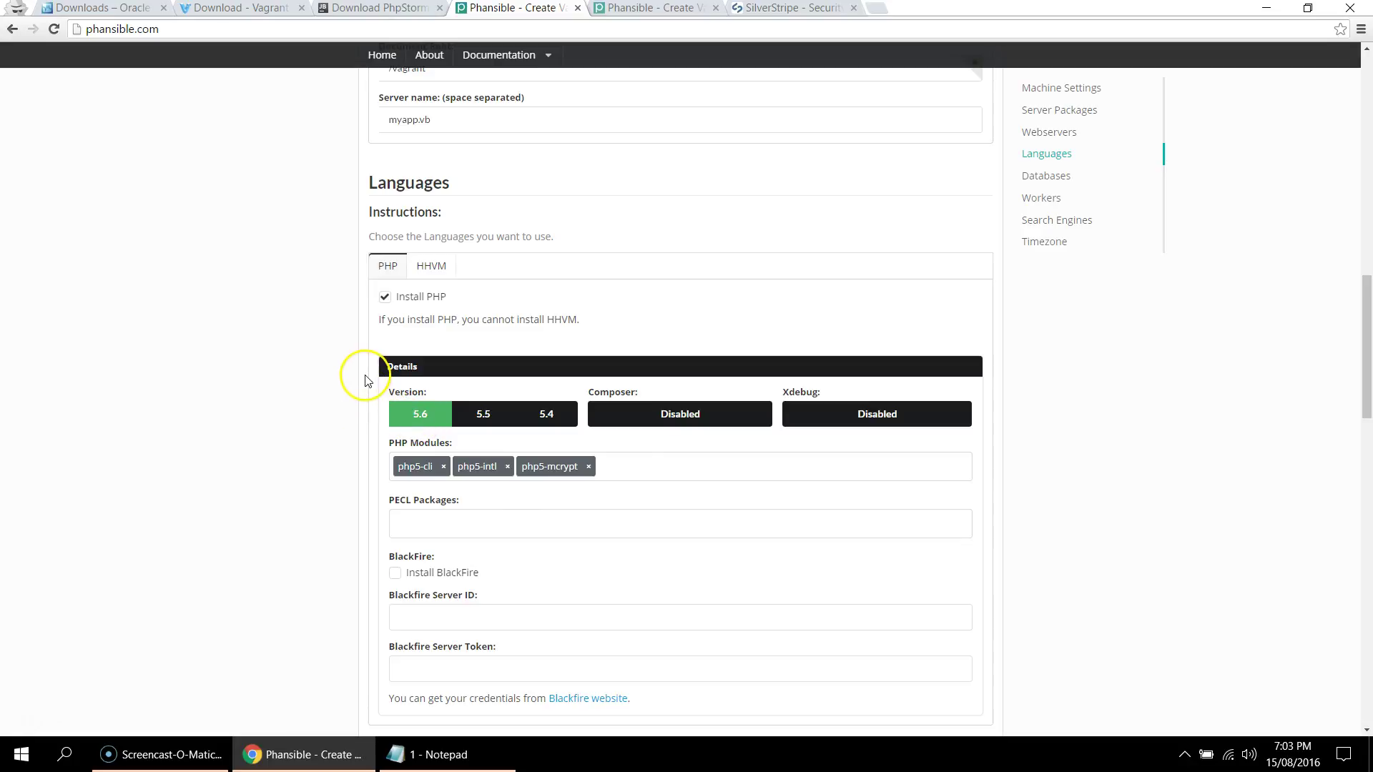
# Turn Composer to Enabled and pick php5-gd, php5-tidy and php5-curl from the PHP Modules list
pyautogui.click(674, 420)
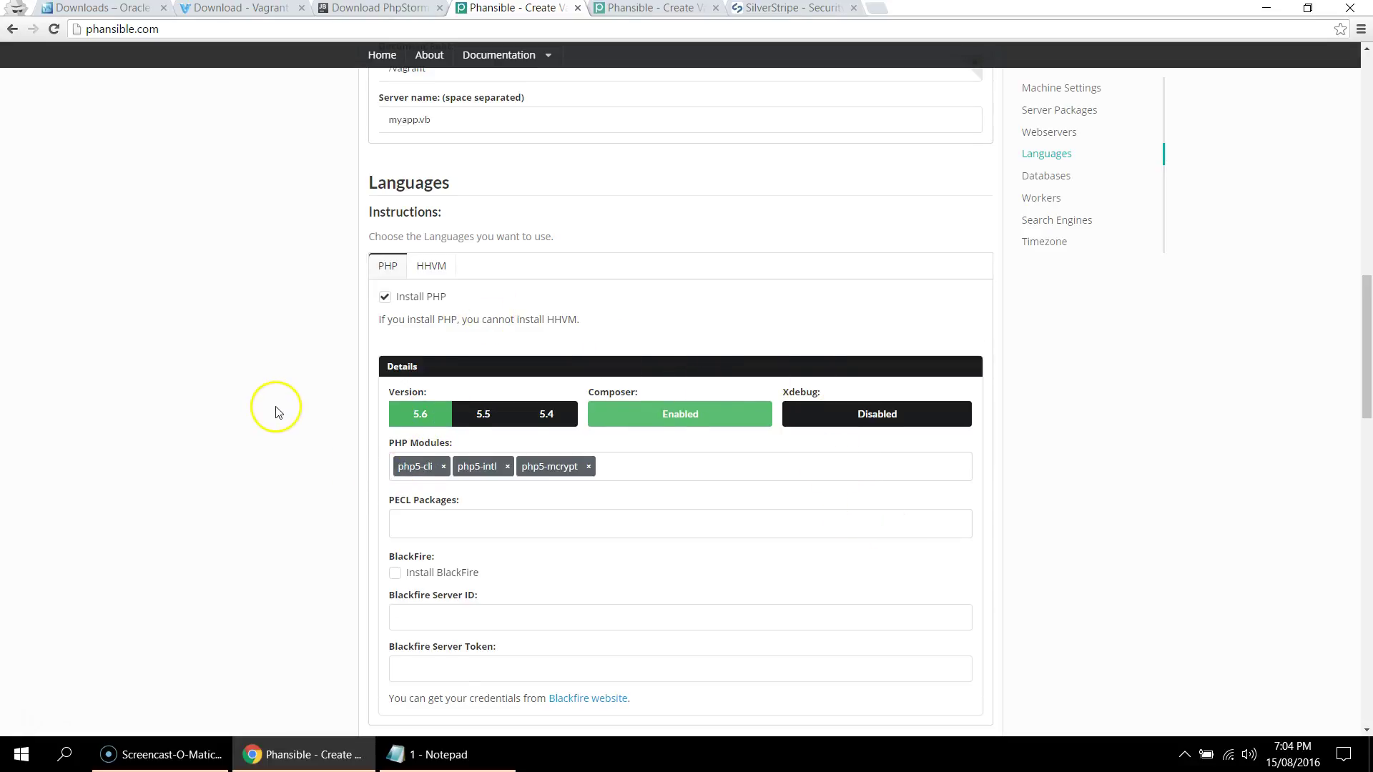
pyautogui.scroll(-1, 276, 408)
pyautogui.click(667, 401)
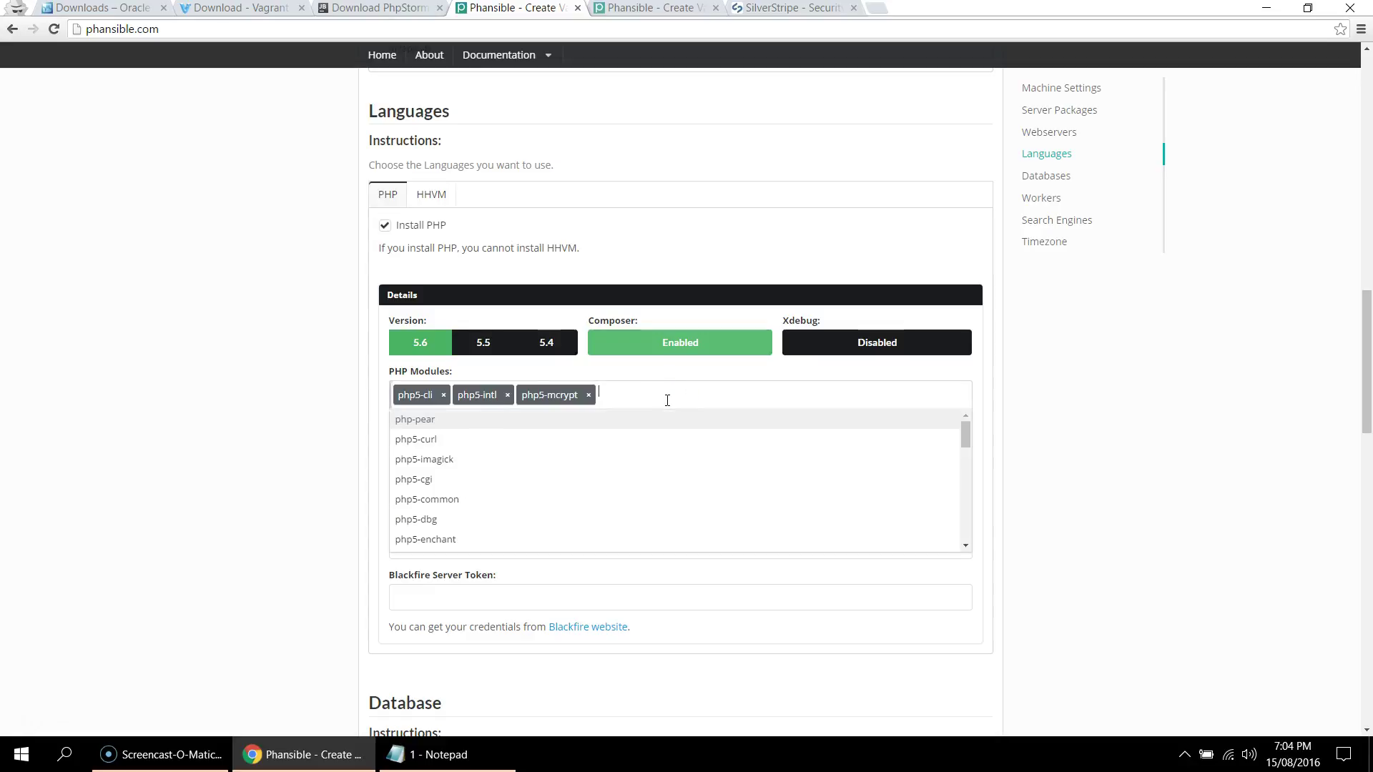
pyautogui.scroll(-2, 567, 445)
pyautogui.scroll(-1, 483, 475)
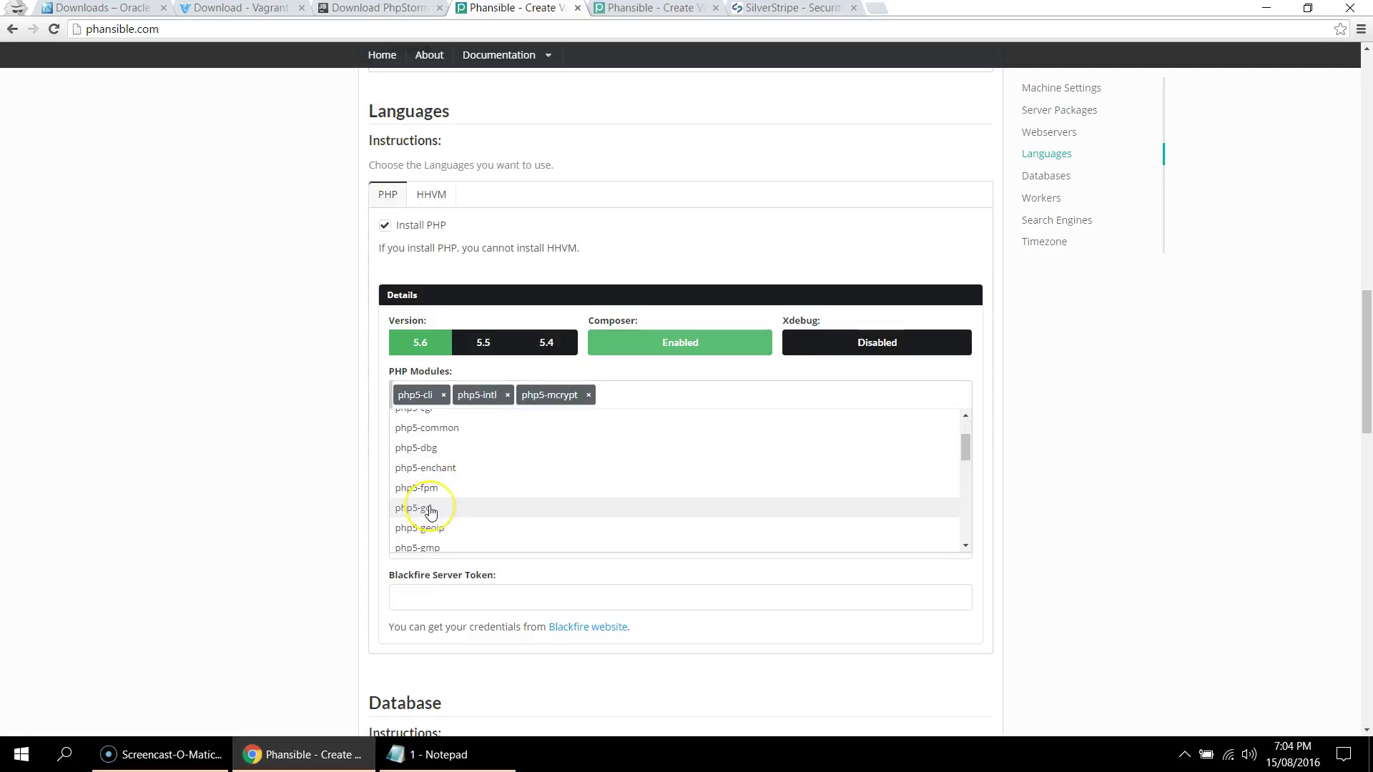
pyautogui.click(447, 507)
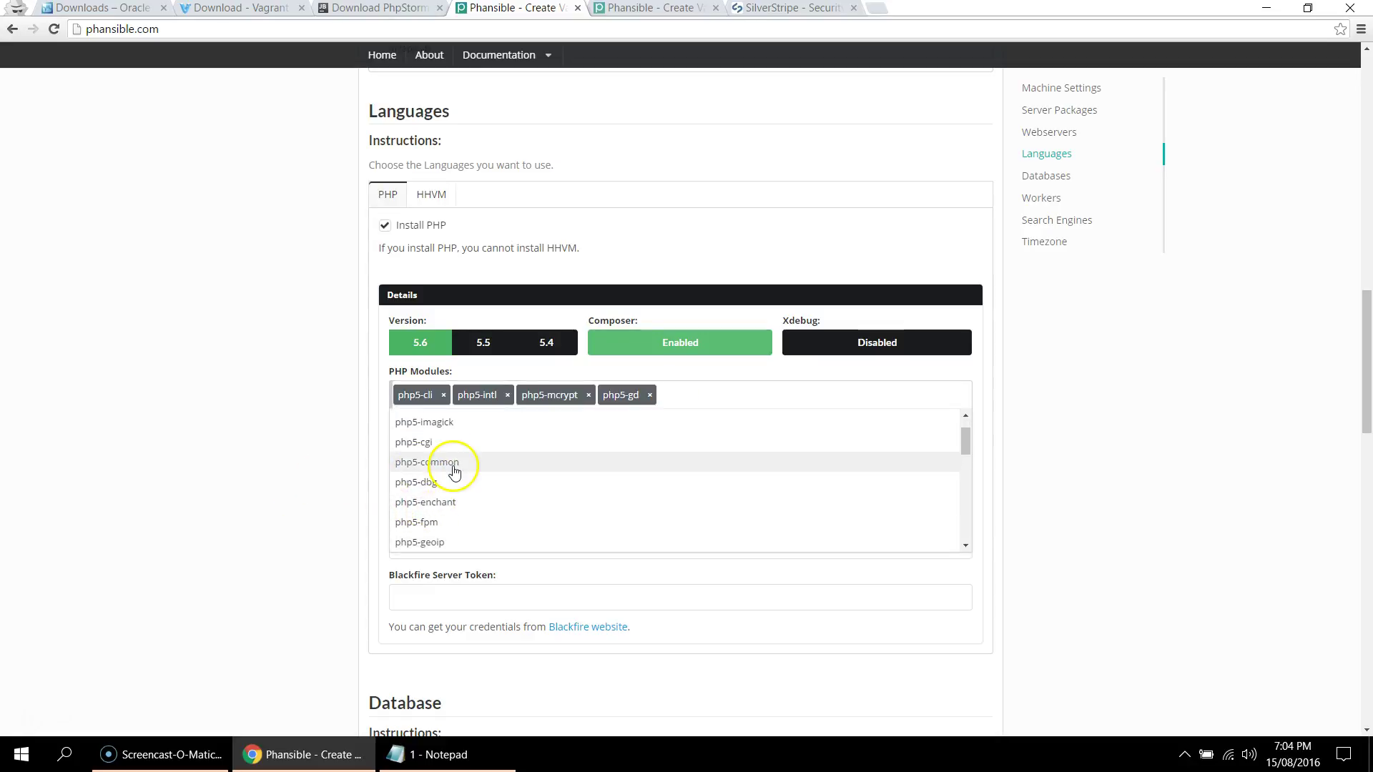
pyautogui.scroll(-2, 598, 462)
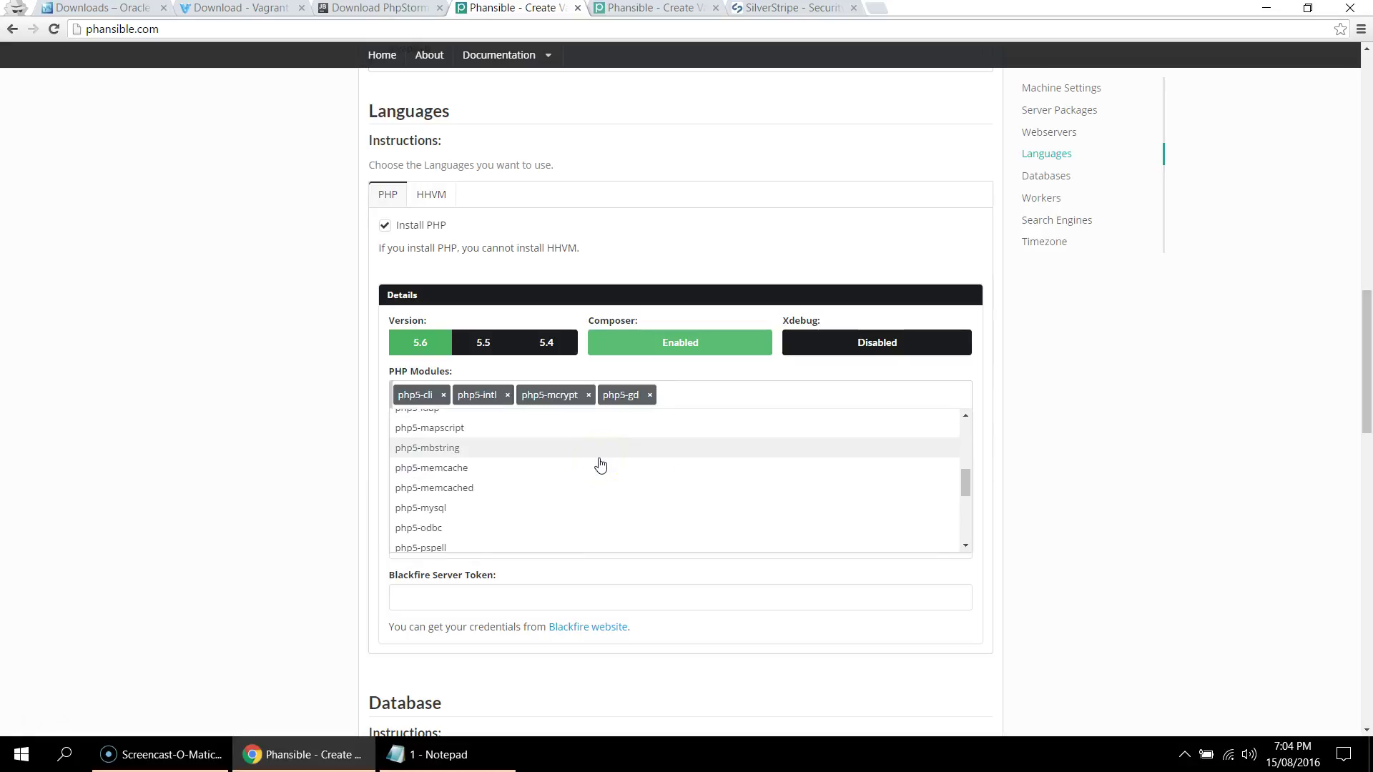
pyautogui.scroll(-2, 552, 482)
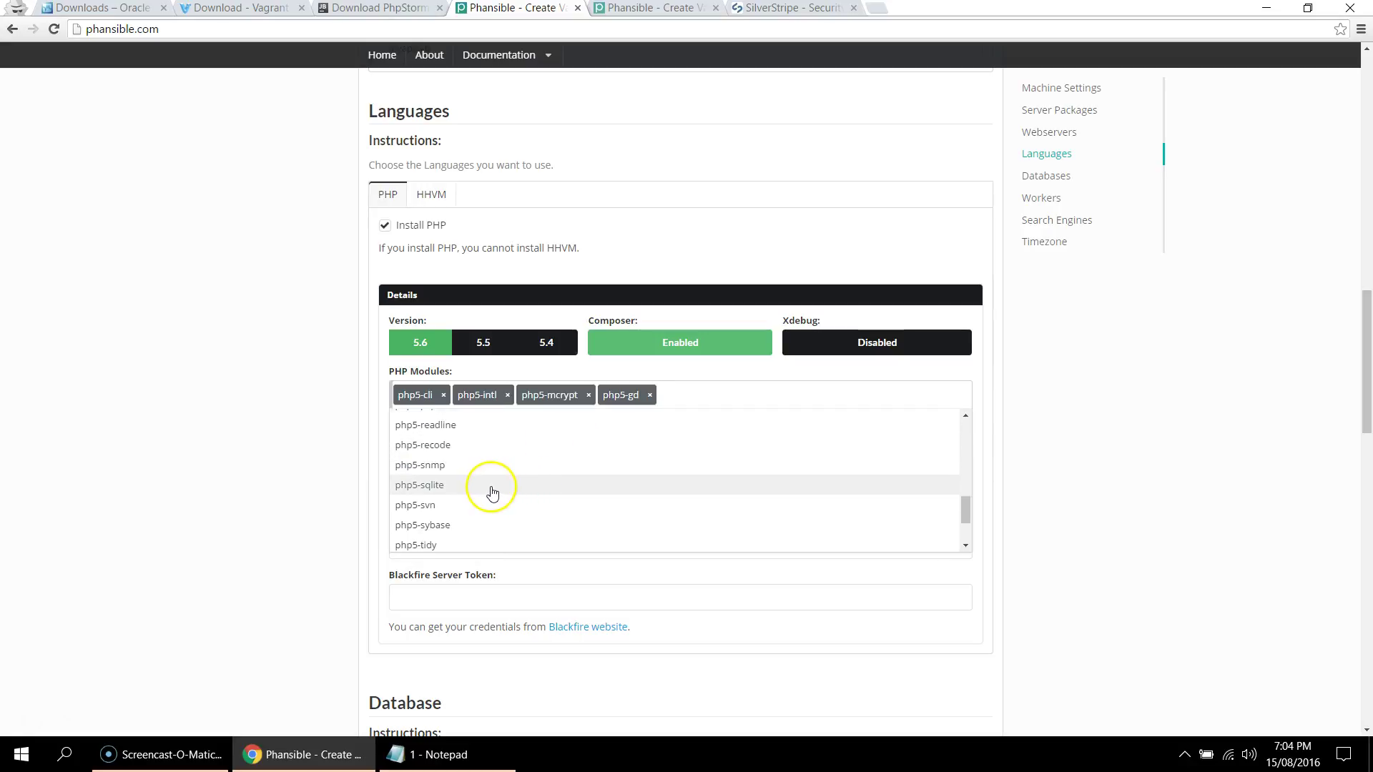
pyautogui.scroll(-2, 489, 496)
pyautogui.click(456, 499)
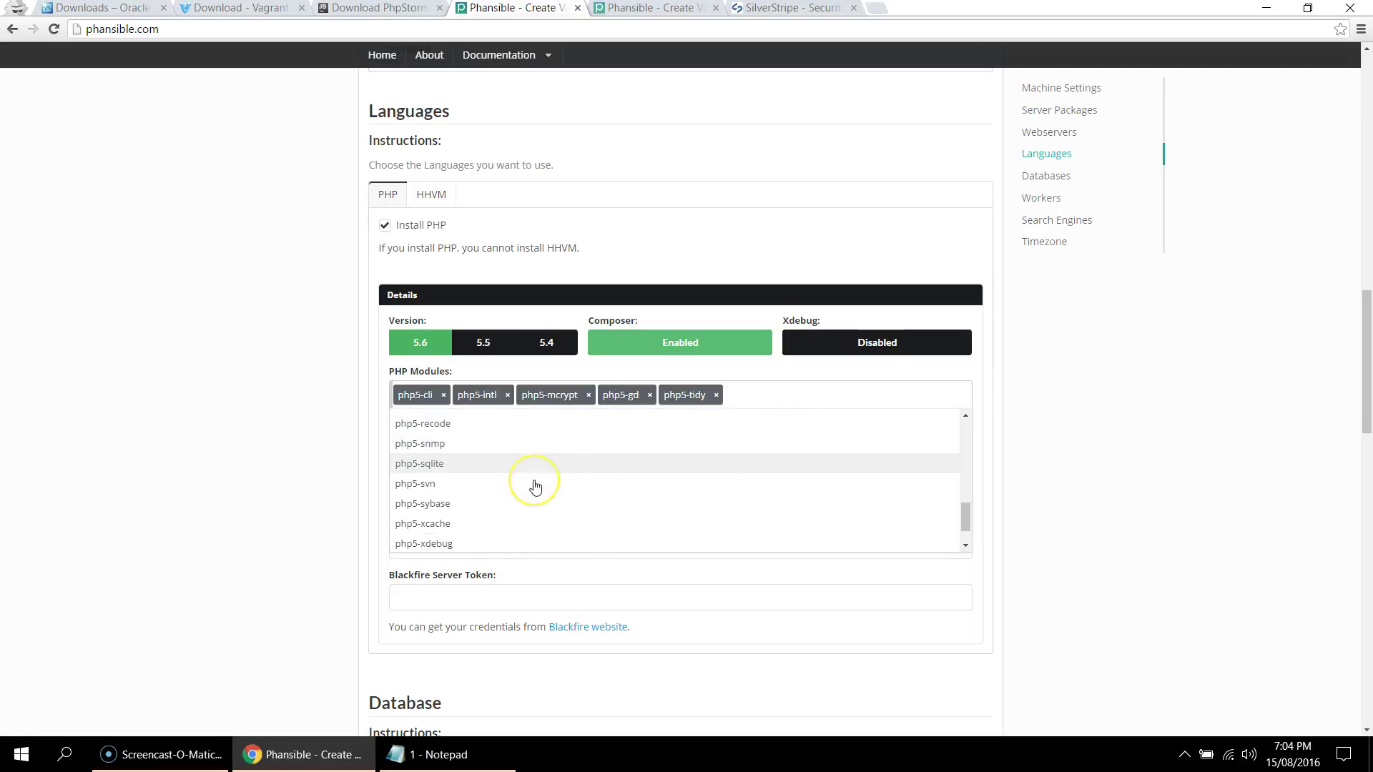
pyautogui.scroll(-1, 556, 484)
pyautogui.scroll(1, 473, 486)
pyautogui.scroll(1, 459, 486)
pyautogui.scroll(1, 459, 486)
pyautogui.scroll(1, 459, 488)
pyautogui.scroll(2, 459, 488)
pyautogui.scroll(1, 450, 489)
pyautogui.scroll(1, 440, 488)
pyautogui.scroll(1, 430, 492)
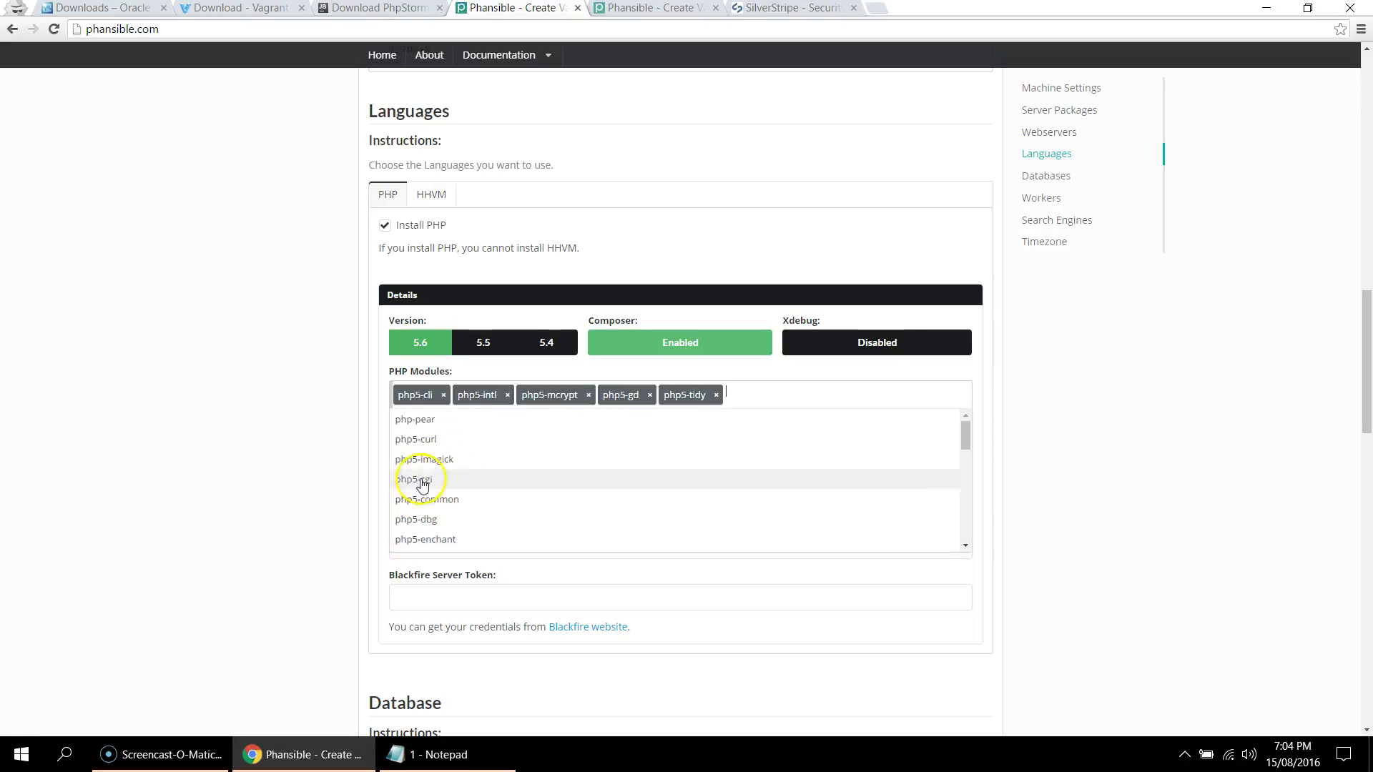
pyautogui.click(434, 441)
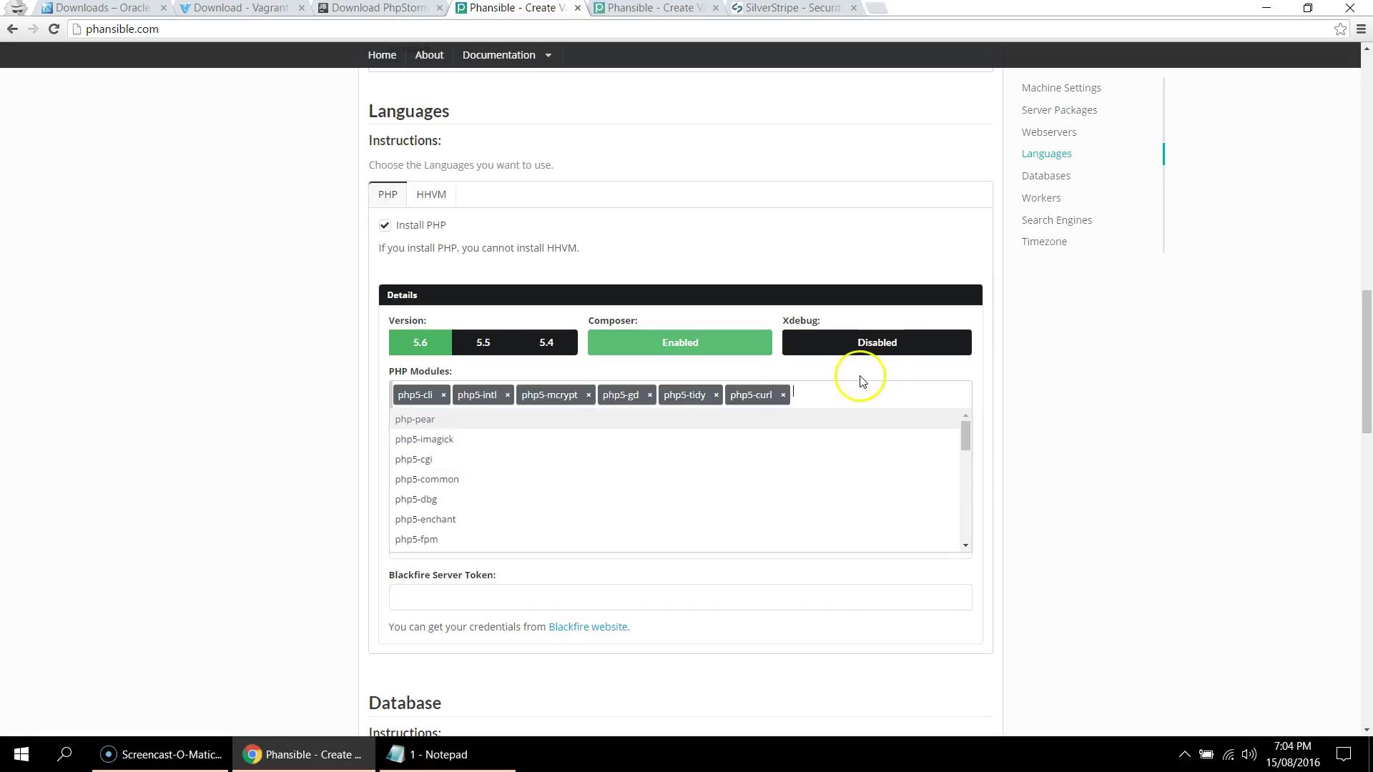
pyautogui.click(279, 385)
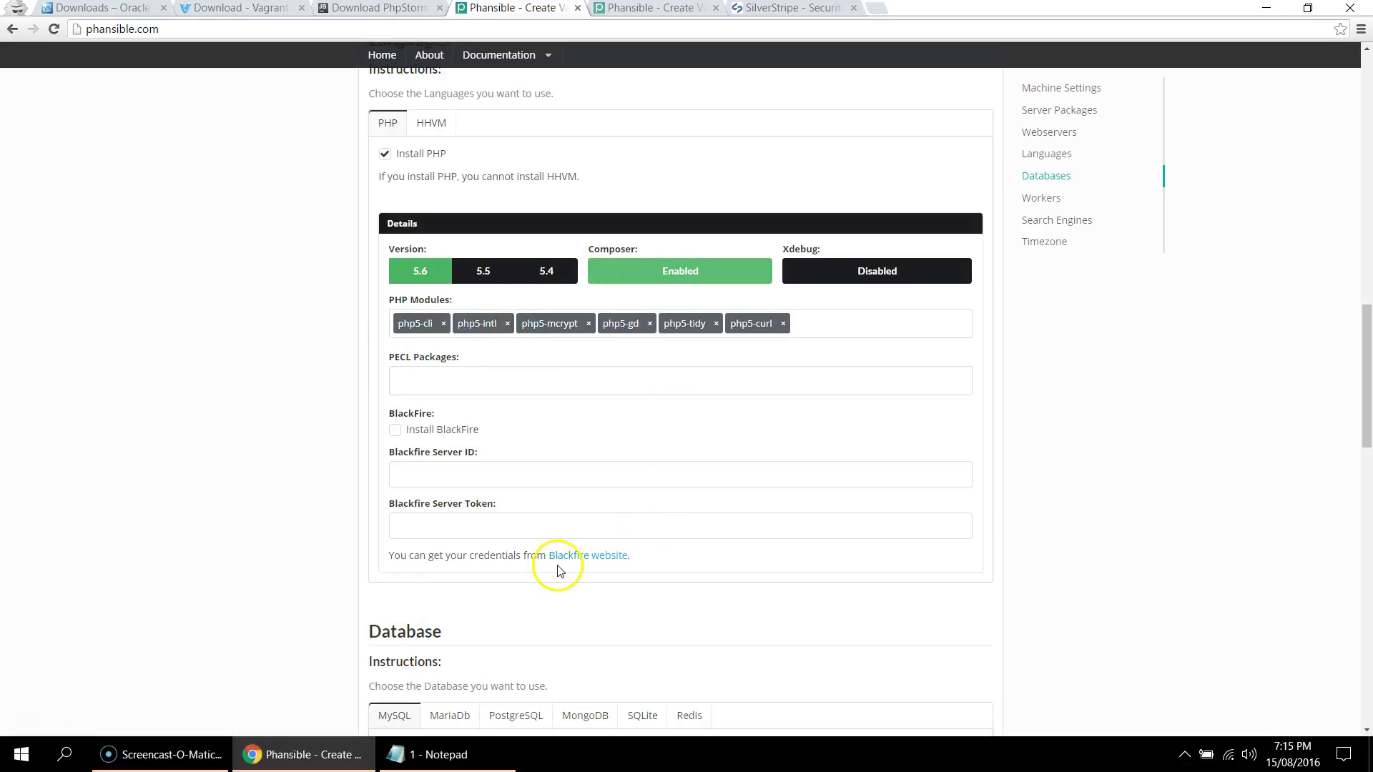
pyautogui.scroll(-2, 437, 463)
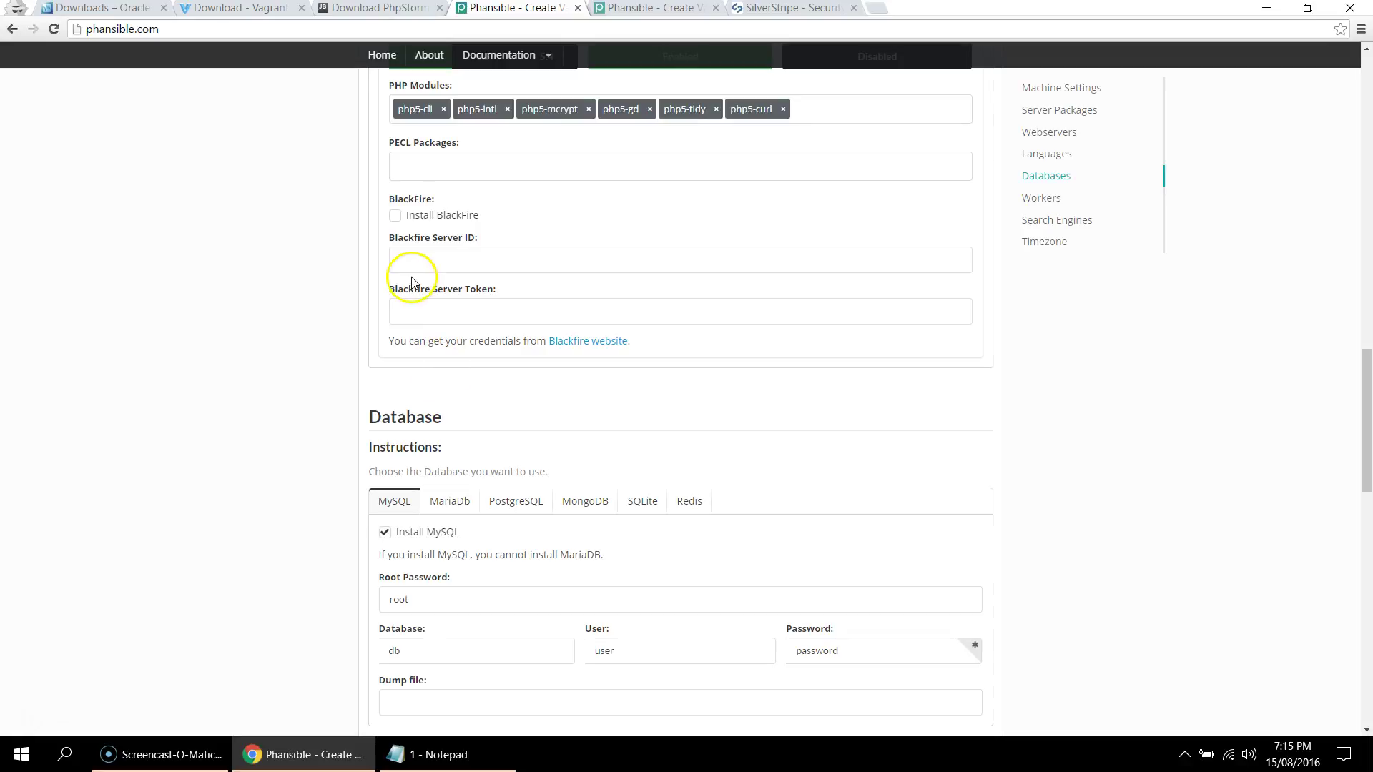
pyautogui.scroll(-3, 602, 287)
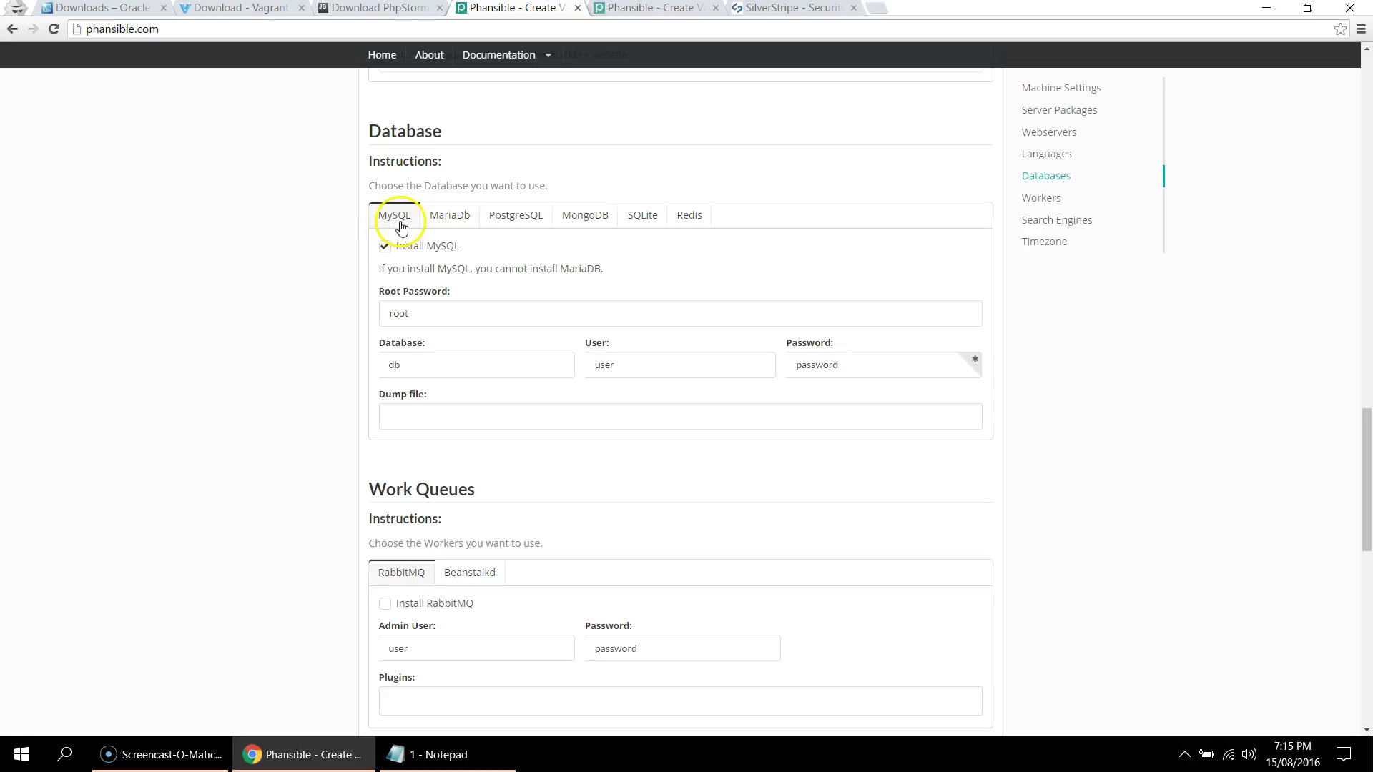
pyautogui.scroll(-1, 332, 324)
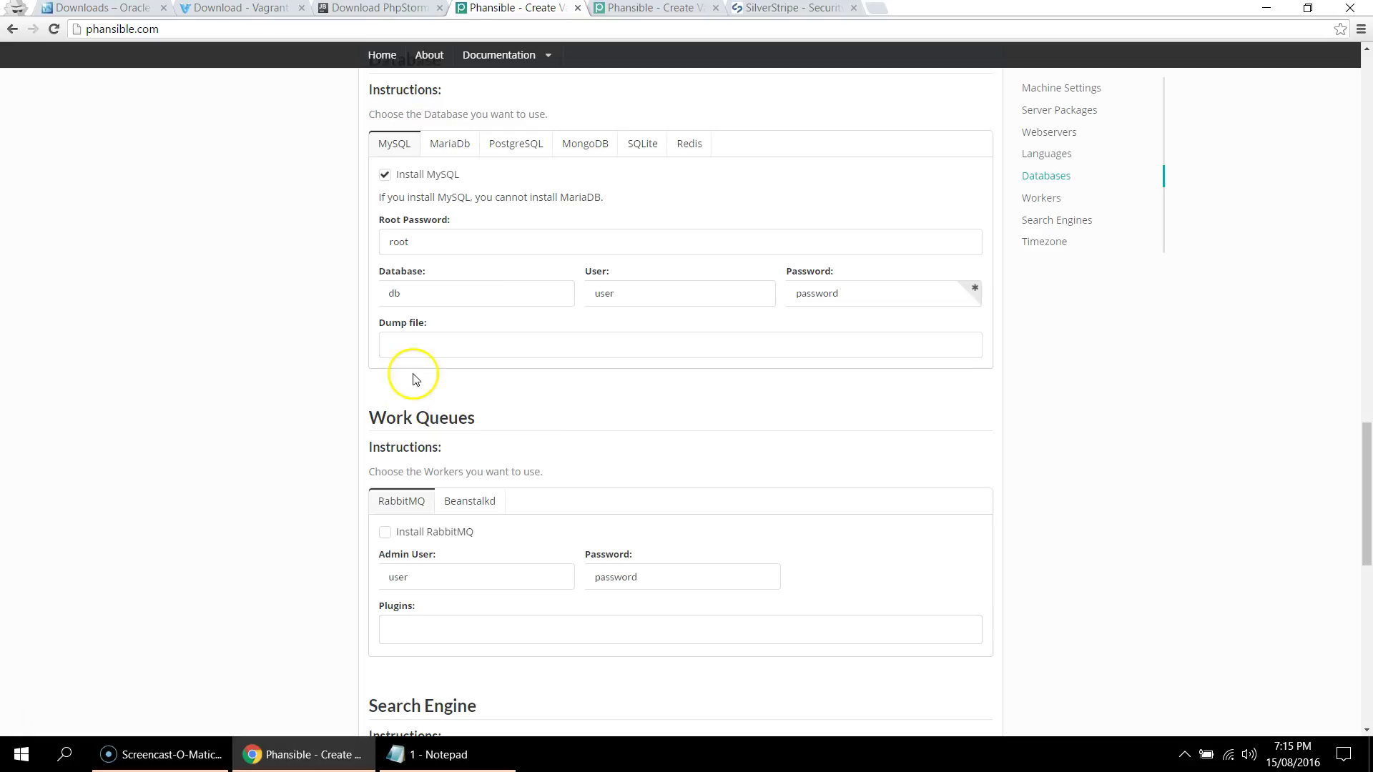
pyautogui.scroll(-1, 461, 344)
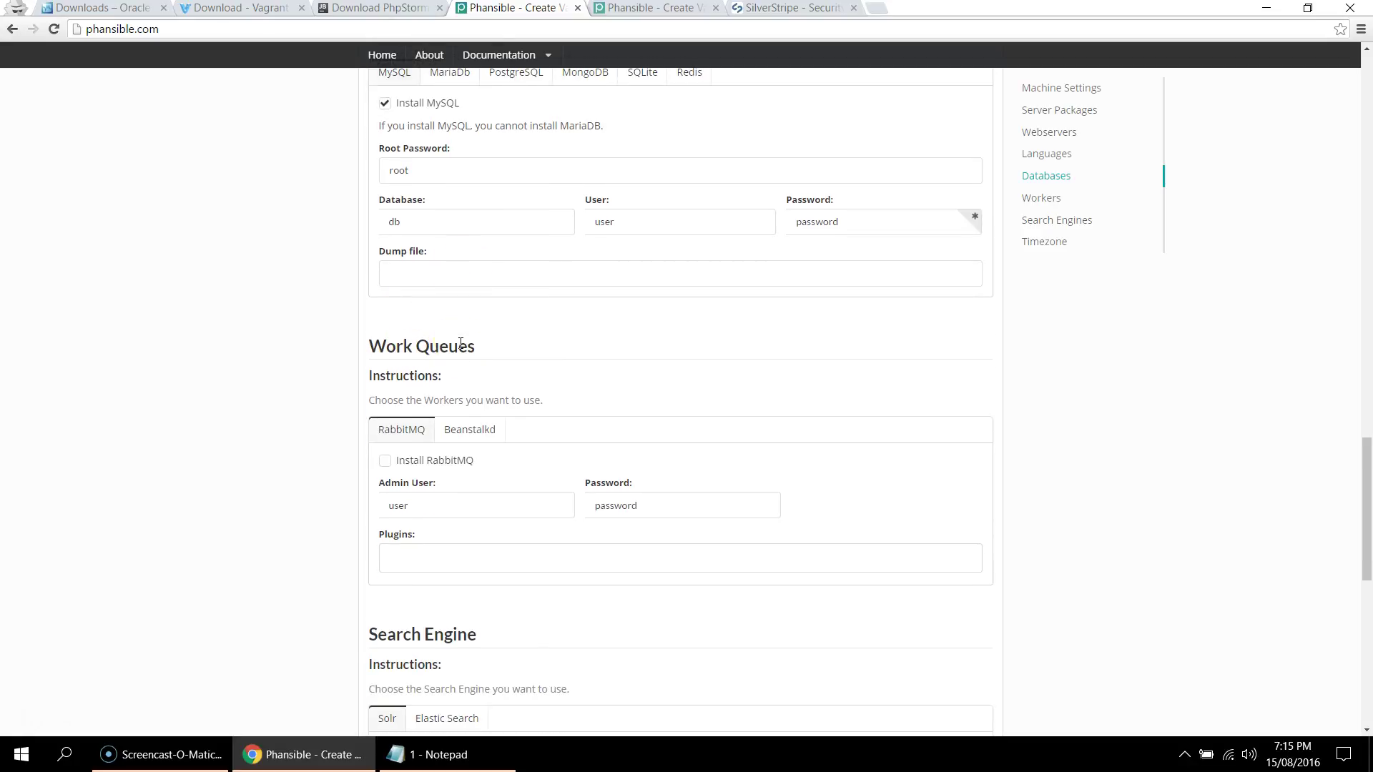
pyautogui.scroll(-3, 460, 344)
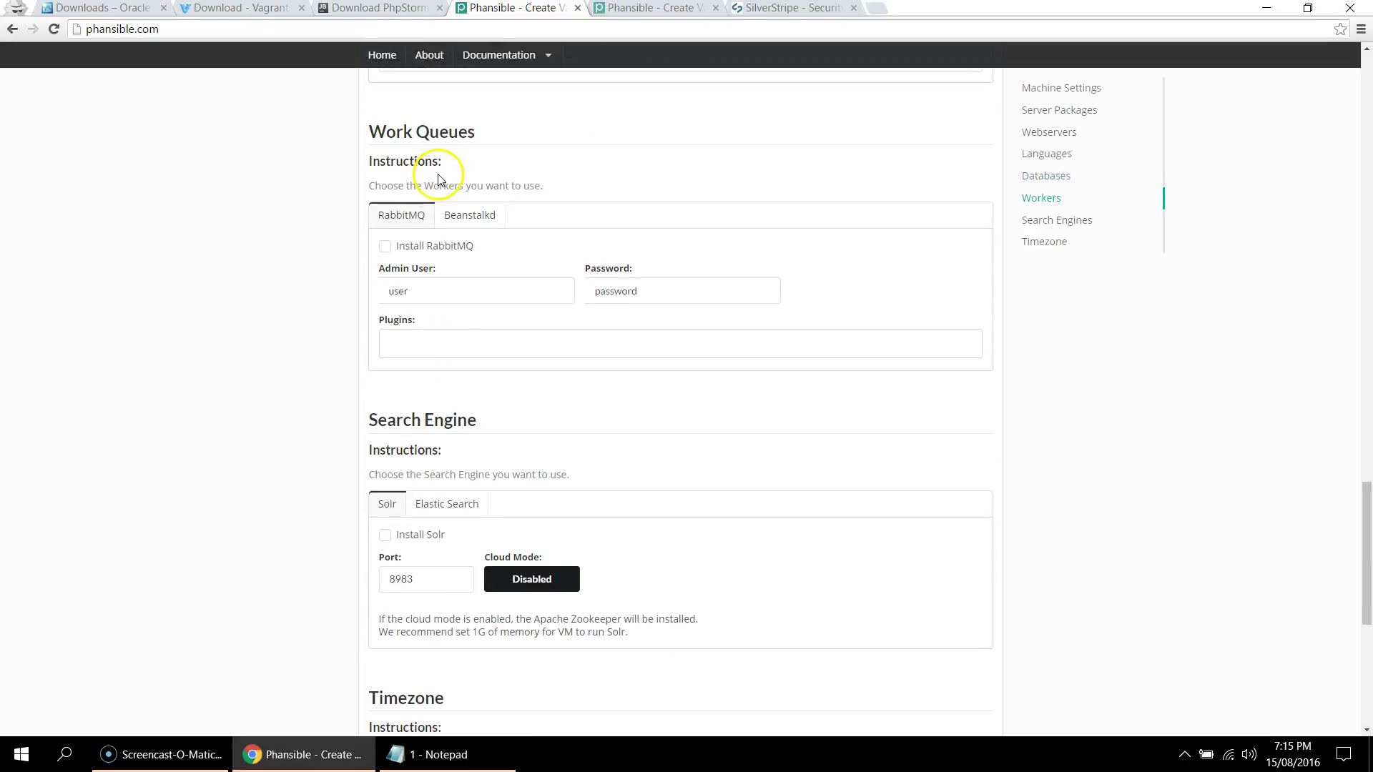
pyautogui.click(492, 219)
pyautogui.click(405, 217)
pyautogui.scroll(-2, 435, 456)
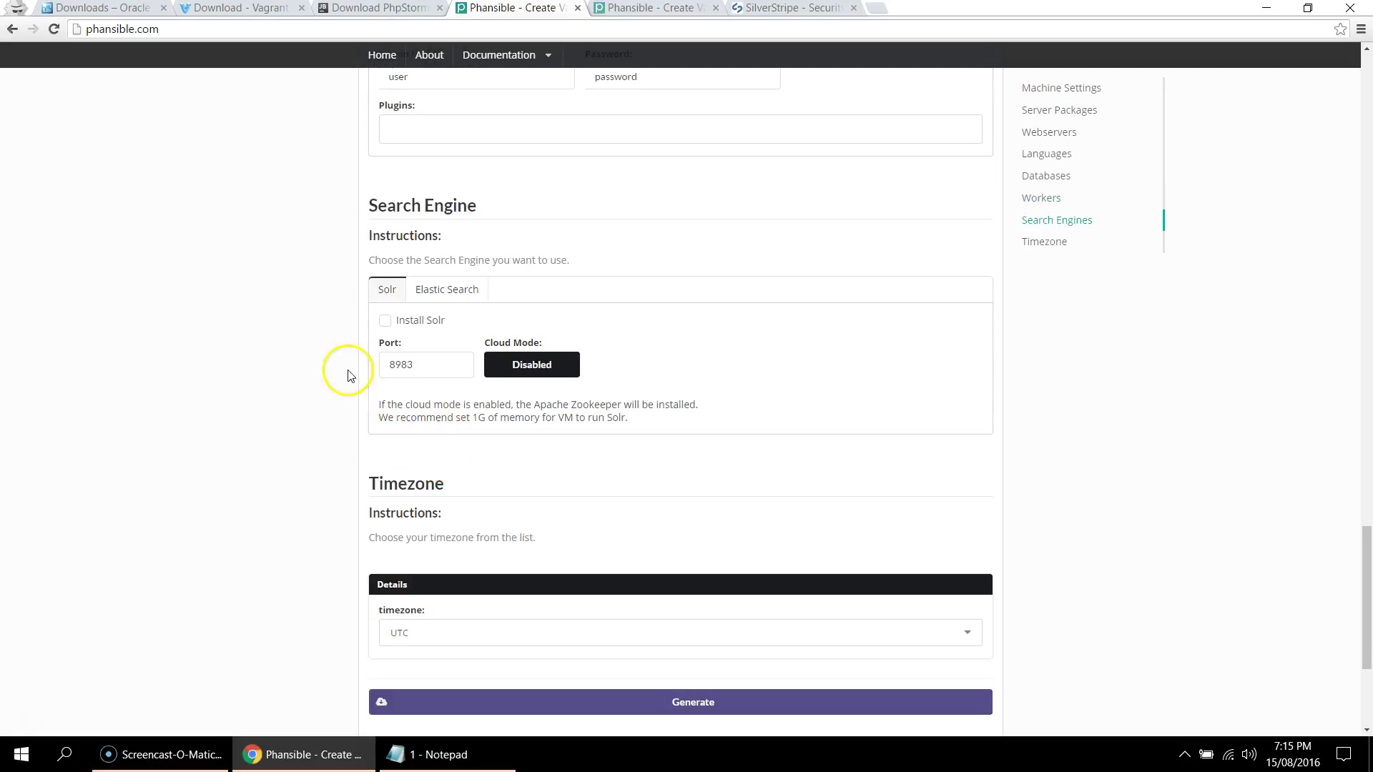
pyautogui.scroll(-2, 494, 543)
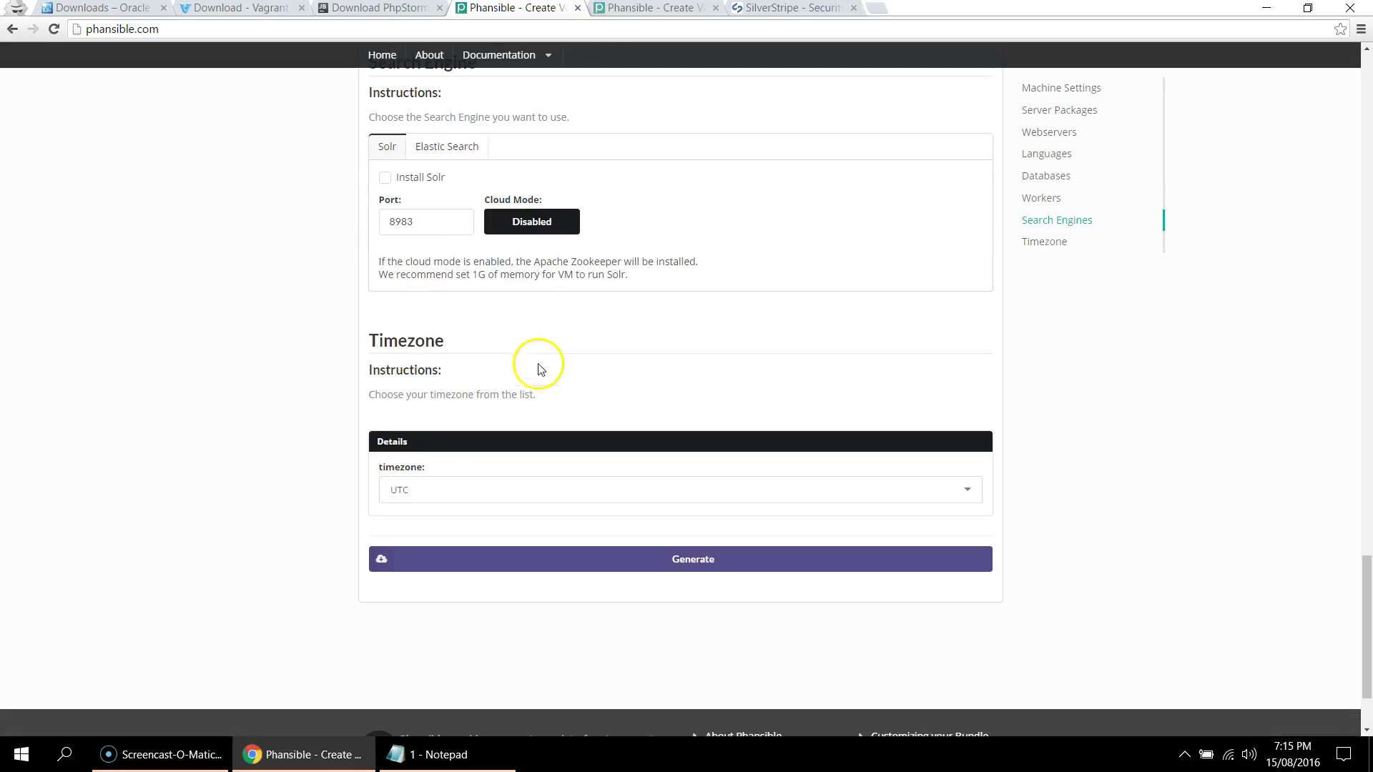
# Set the timezone to Pacific/Auckland, generate the bundle and open the downloaded phansible_demo zip
pyautogui.click(420, 492)
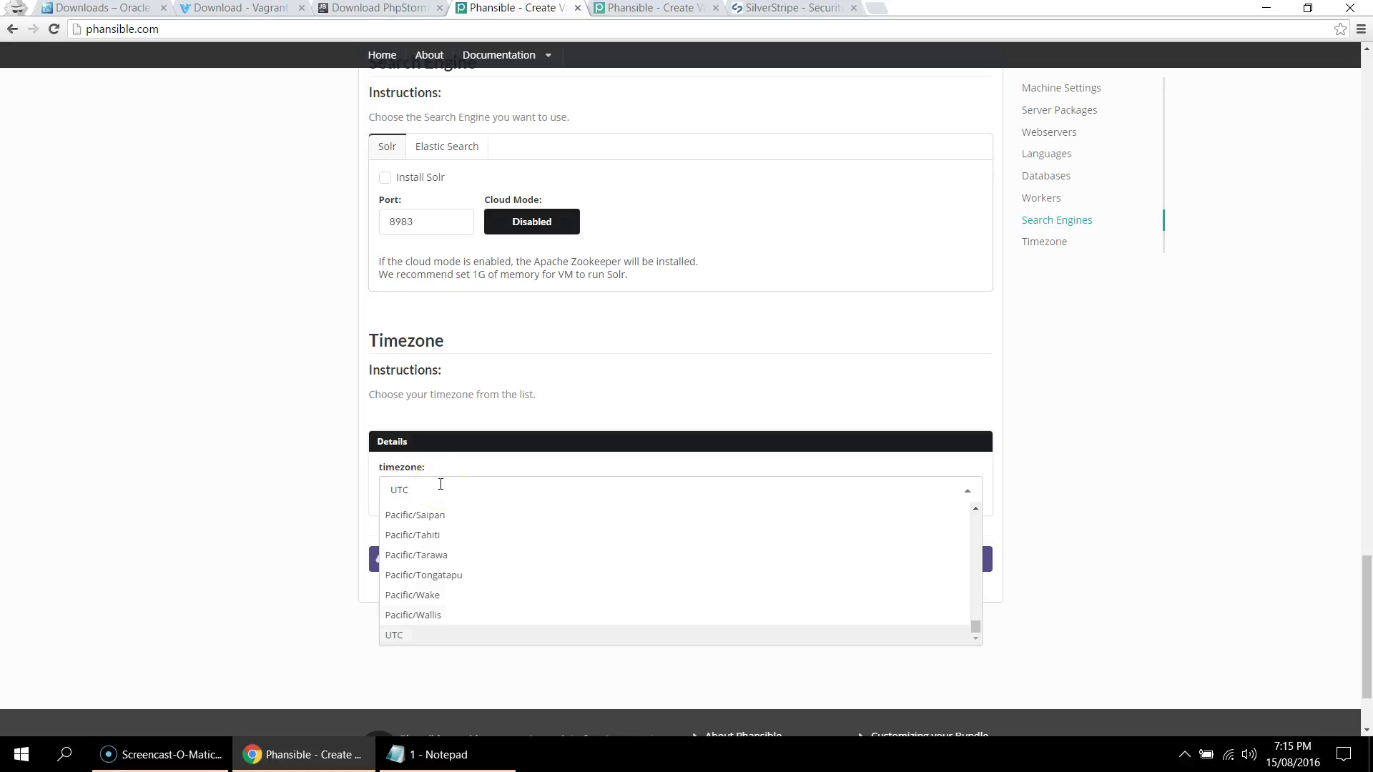
pyautogui.press('BackSpace')
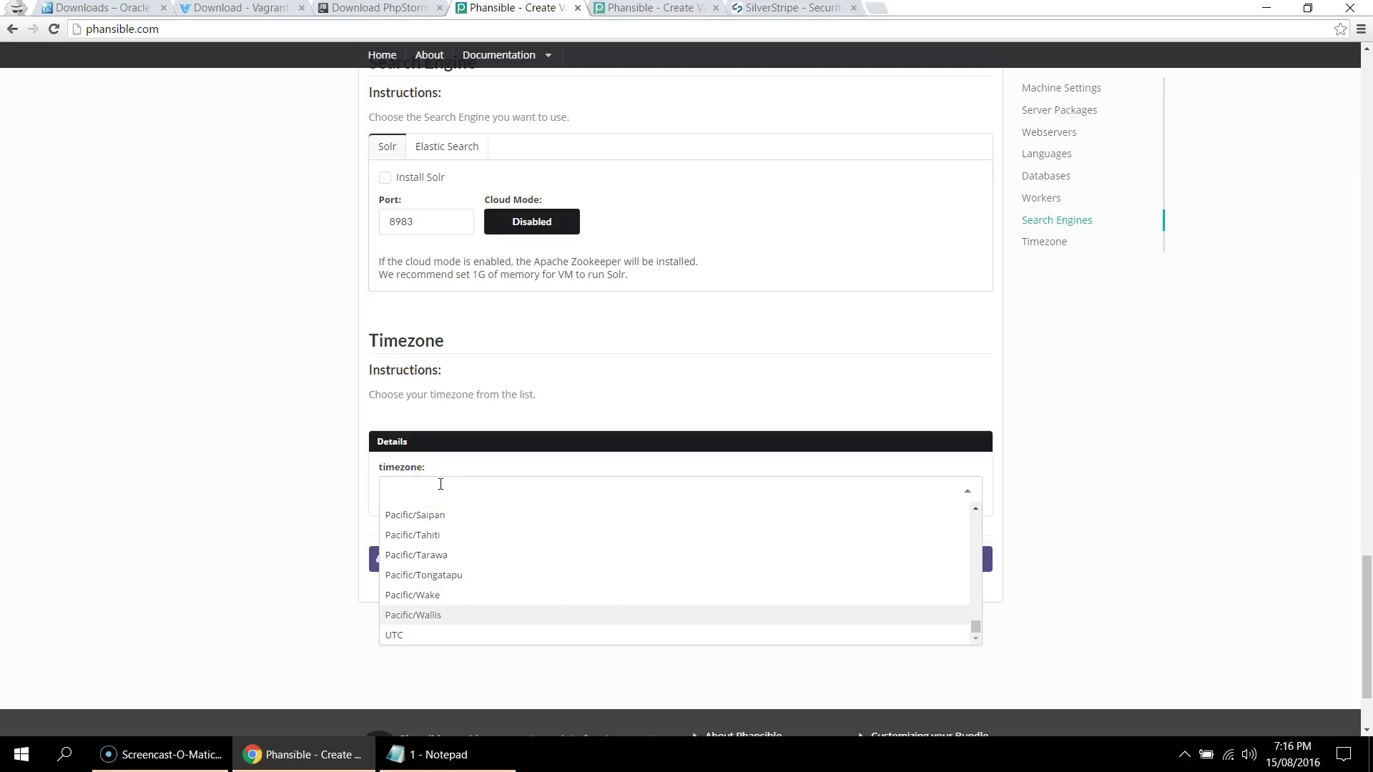
pyautogui.write('pacific')
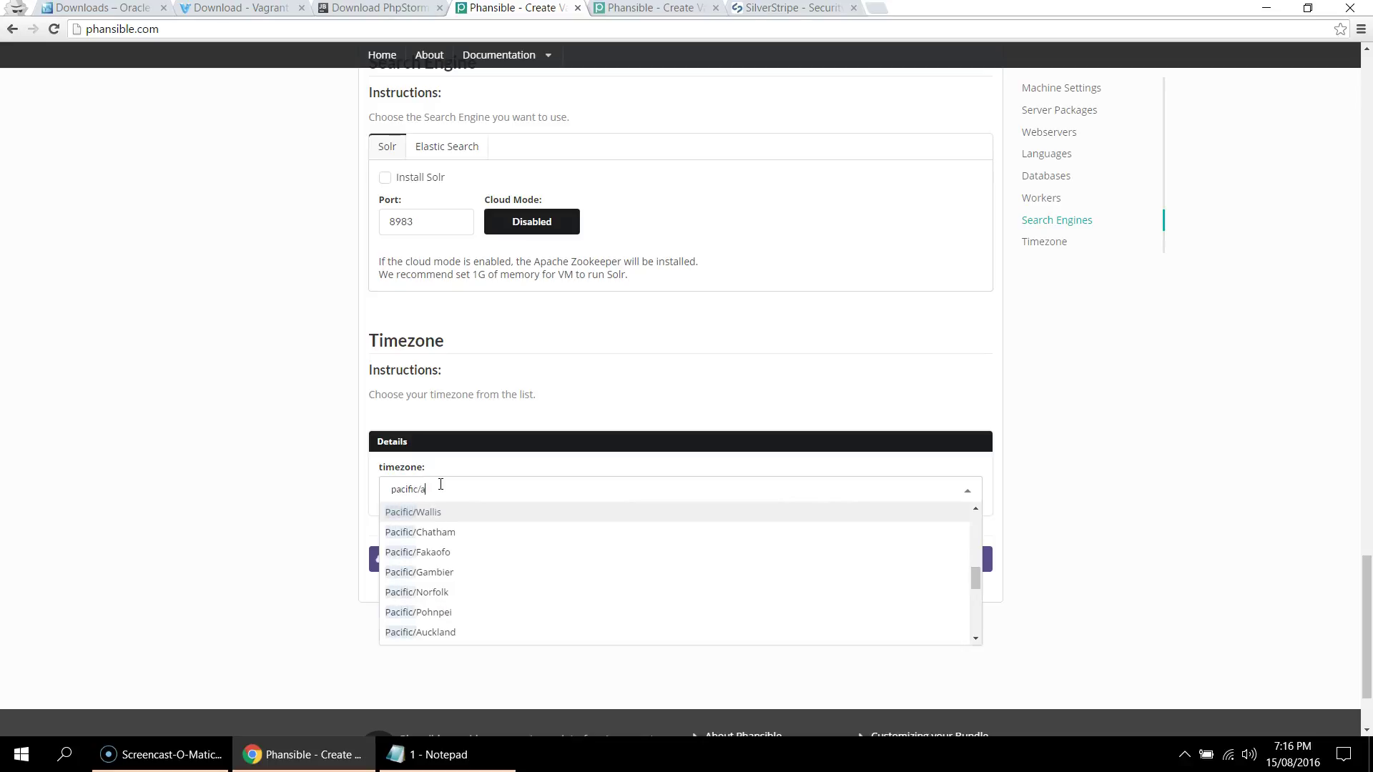
pyautogui.write('/a')
pyautogui.click(441, 533)
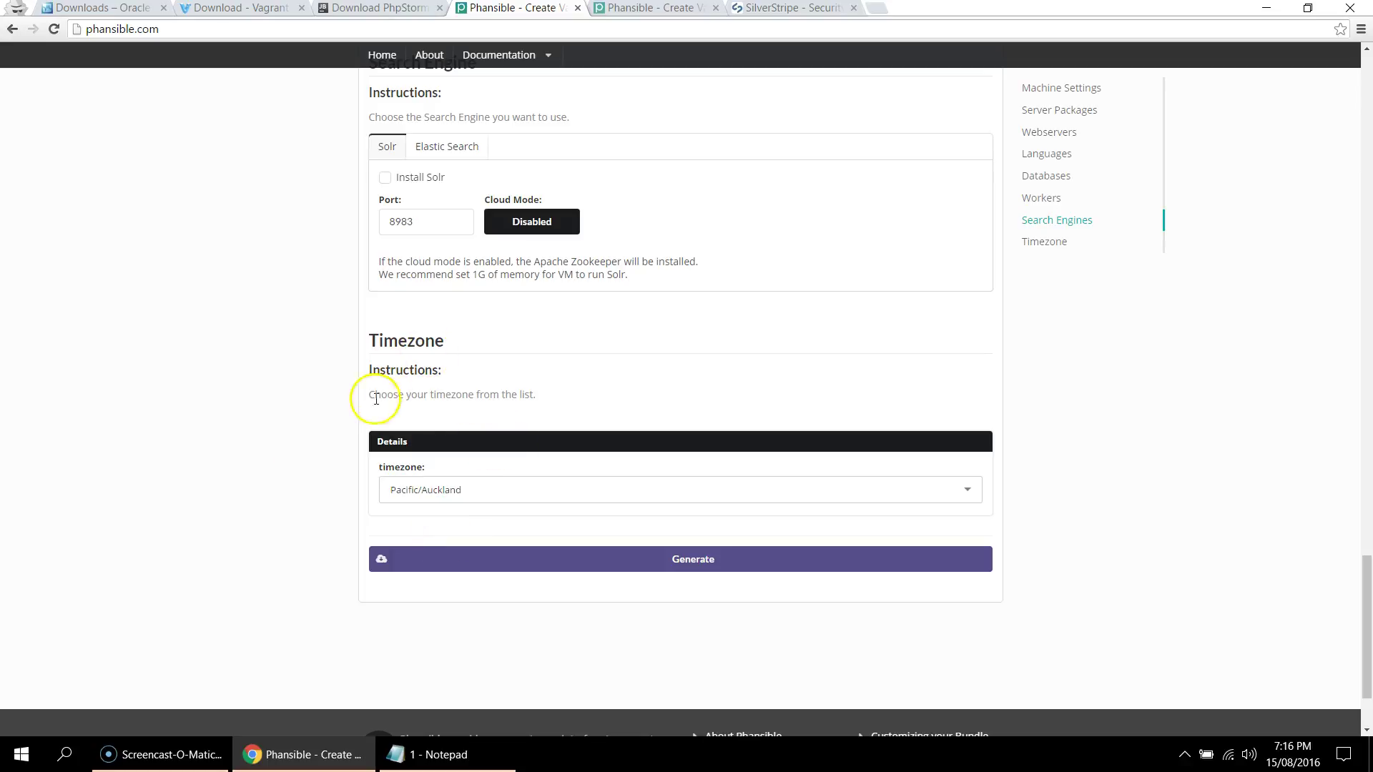
pyautogui.scroll(5, 273, 391)
pyautogui.scroll(5, 257, 413)
pyautogui.scroll(5, 257, 413)
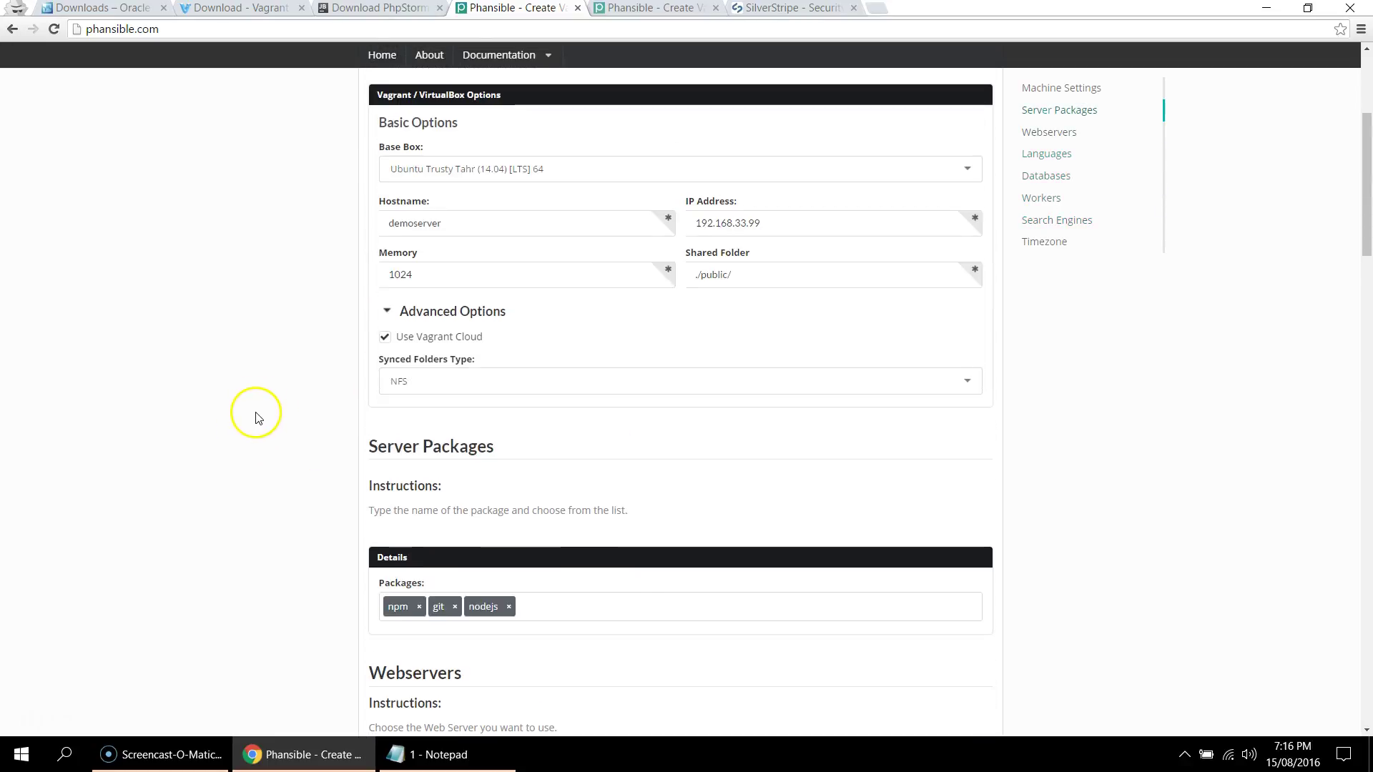
pyautogui.scroll(-3, 256, 418)
pyautogui.scroll(-10, 255, 418)
pyautogui.scroll(-8, 256, 418)
pyautogui.scroll(-3, 256, 418)
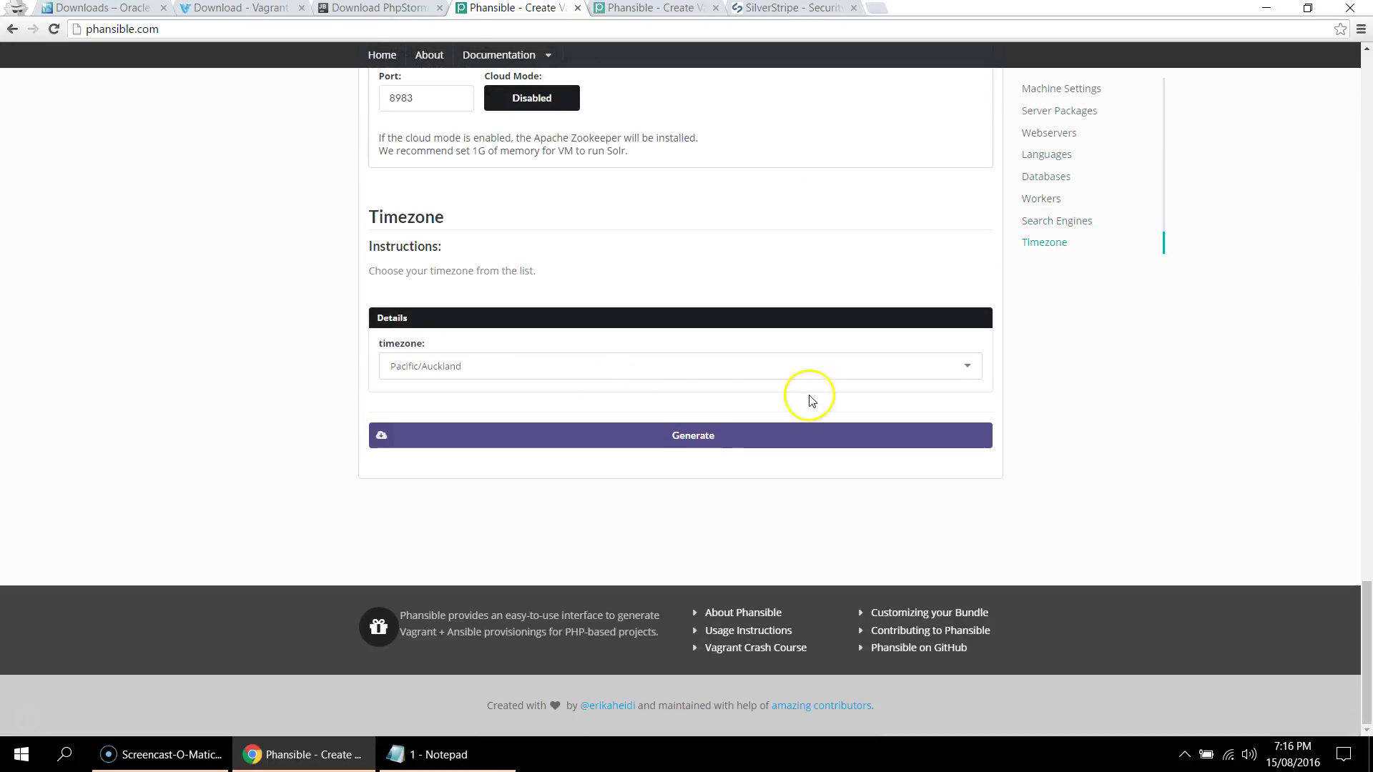
pyautogui.click(681, 442)
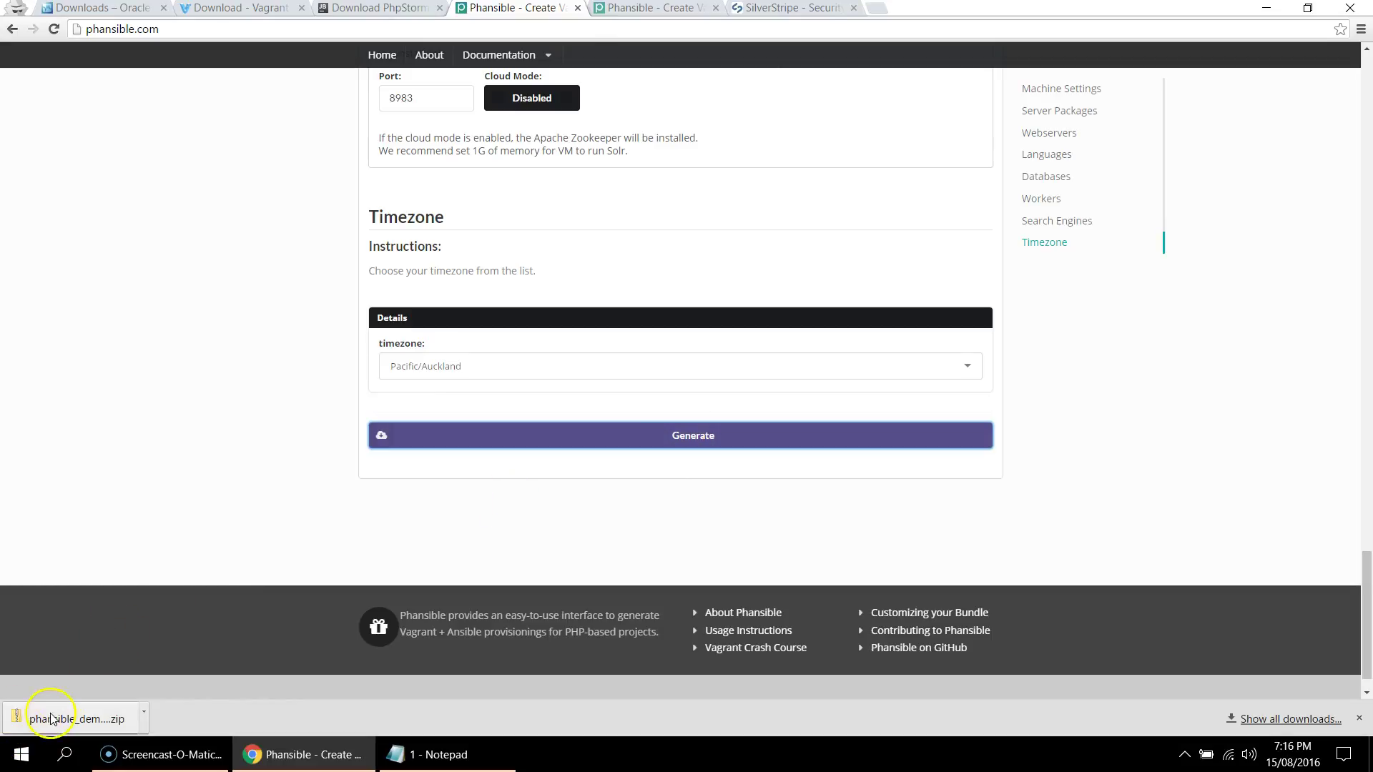
pyautogui.click(31, 726)
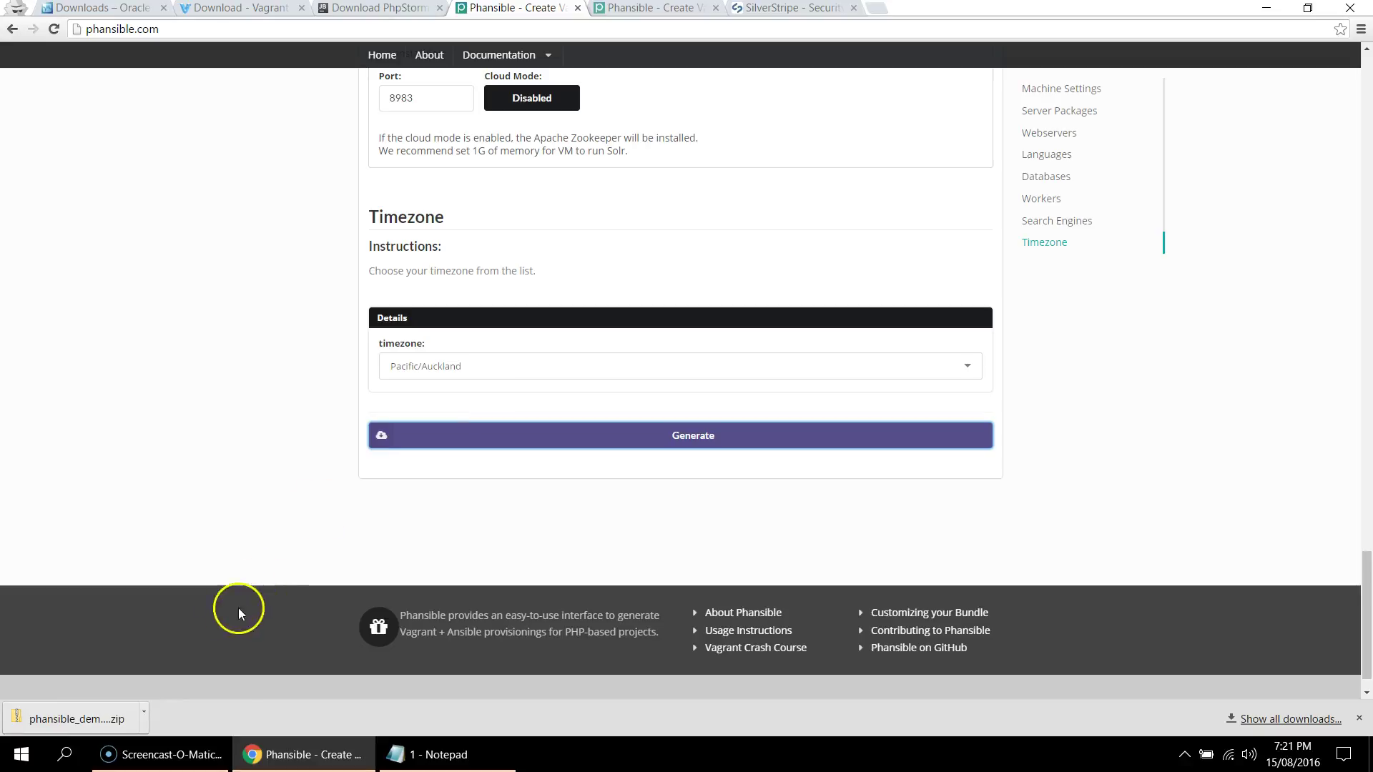
# Extract the downloaded phansible_demoserver zip in Downloads using Extract All
pyautogui.click(279, 754)
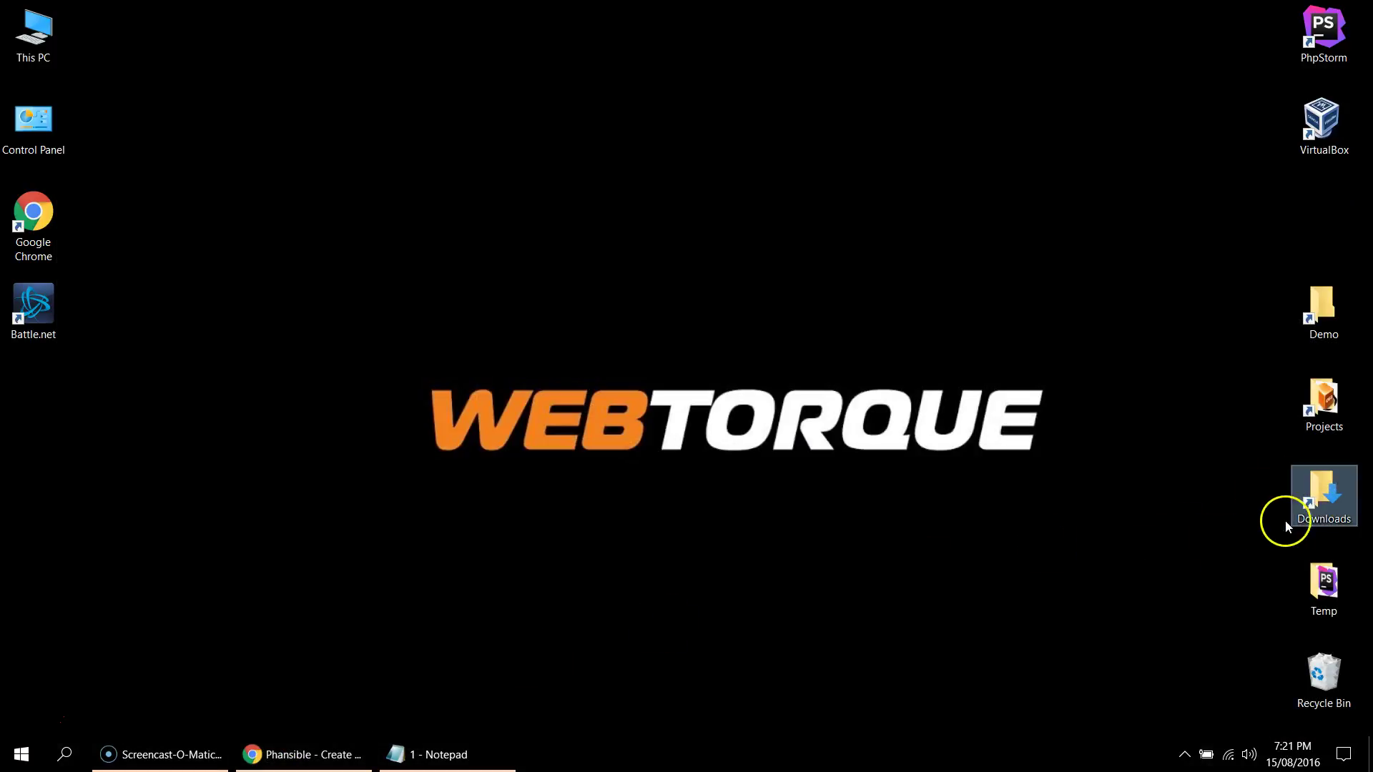
pyautogui.doubleClick(1298, 508)
pyautogui.click(589, 339)
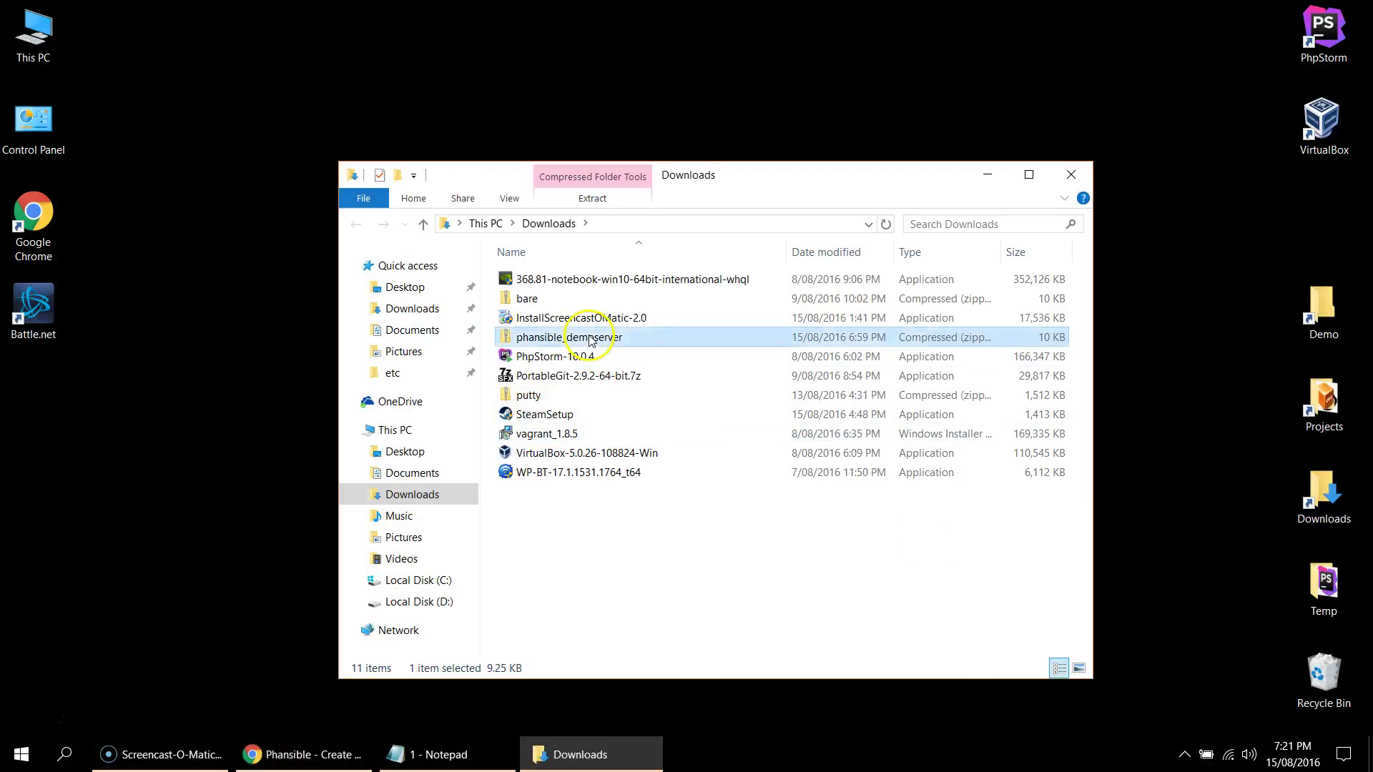
pyautogui.moveTo(589, 339); pyautogui.dragTo(597, 550)
pyautogui.click(622, 564)
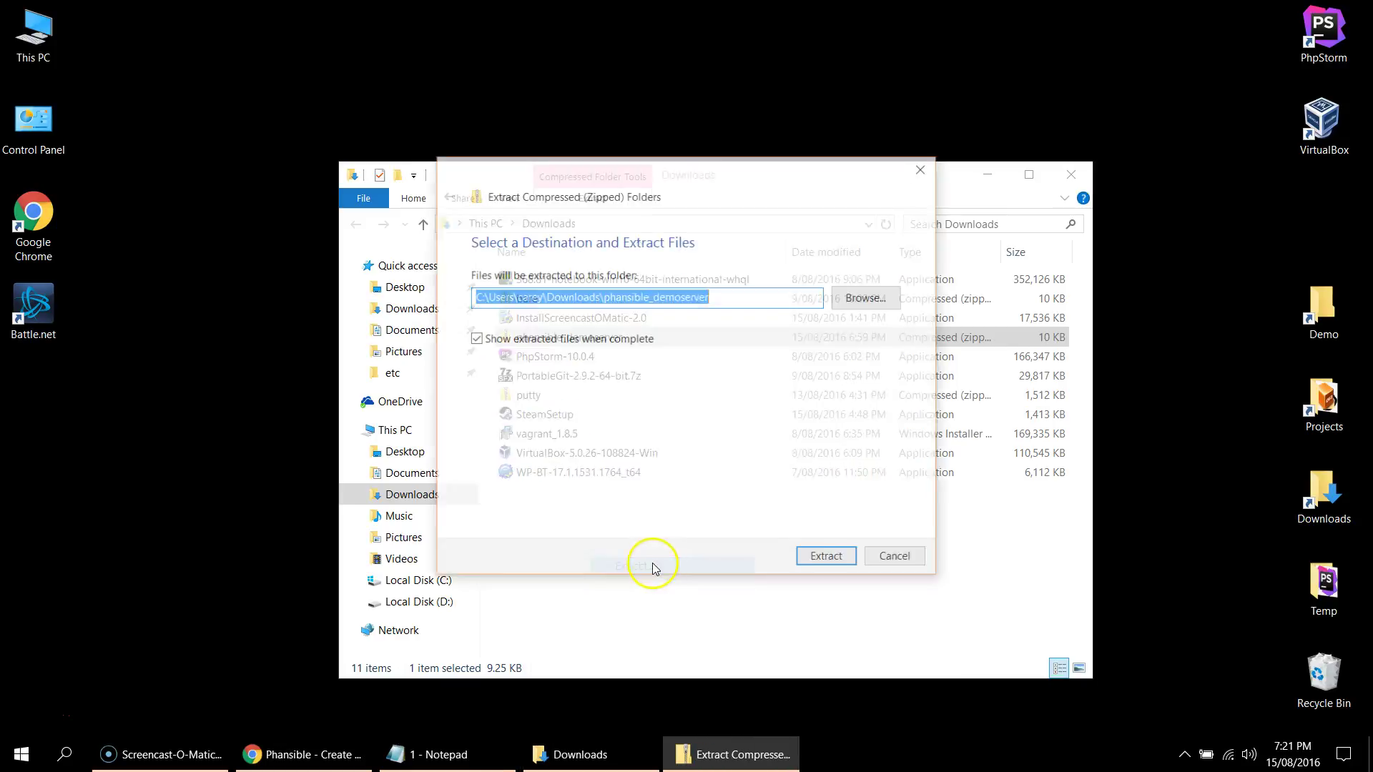
pyautogui.click(843, 561)
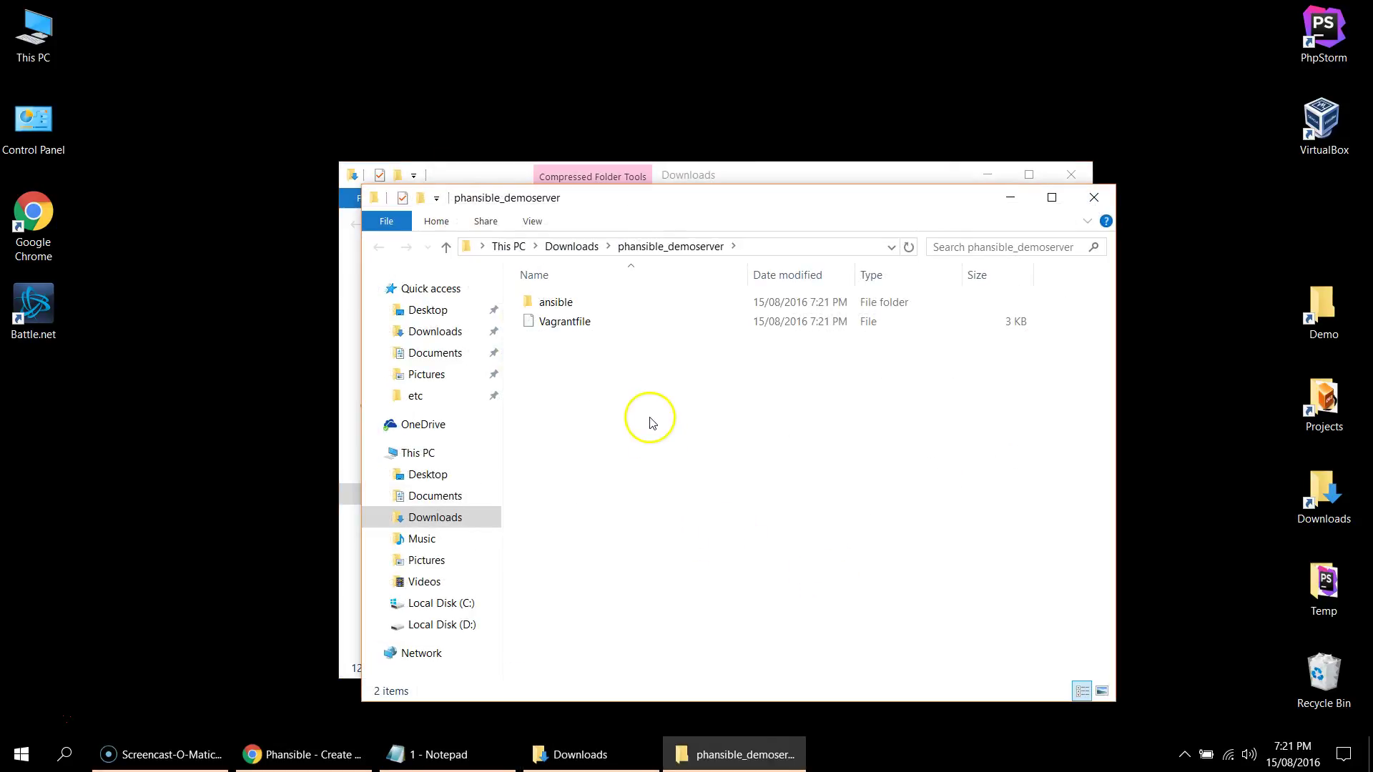
# Browse the extracted ansible folder and its playbook.yml, then return to phansible_demoserver
pyautogui.moveTo(649, 423); pyautogui.dragTo(555, 315)
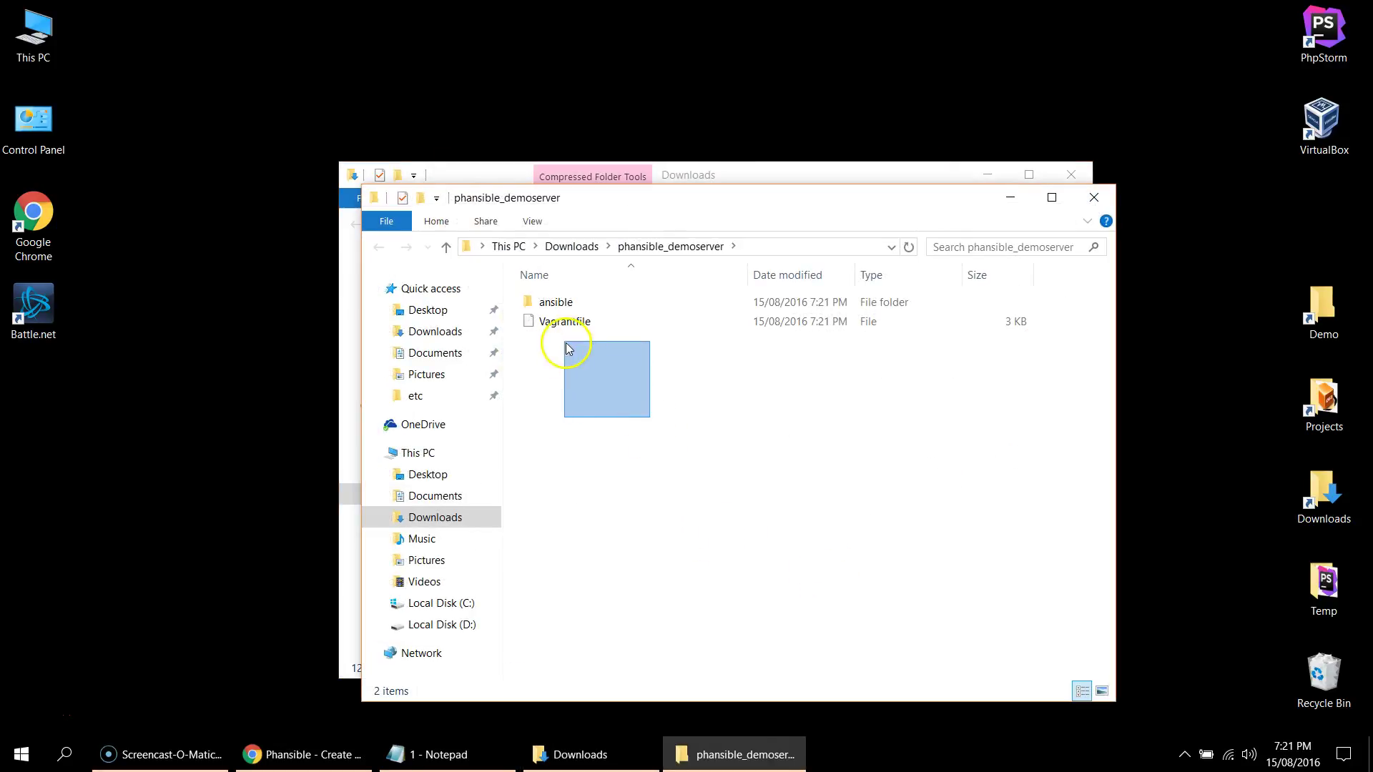
pyautogui.doubleClick(569, 305)
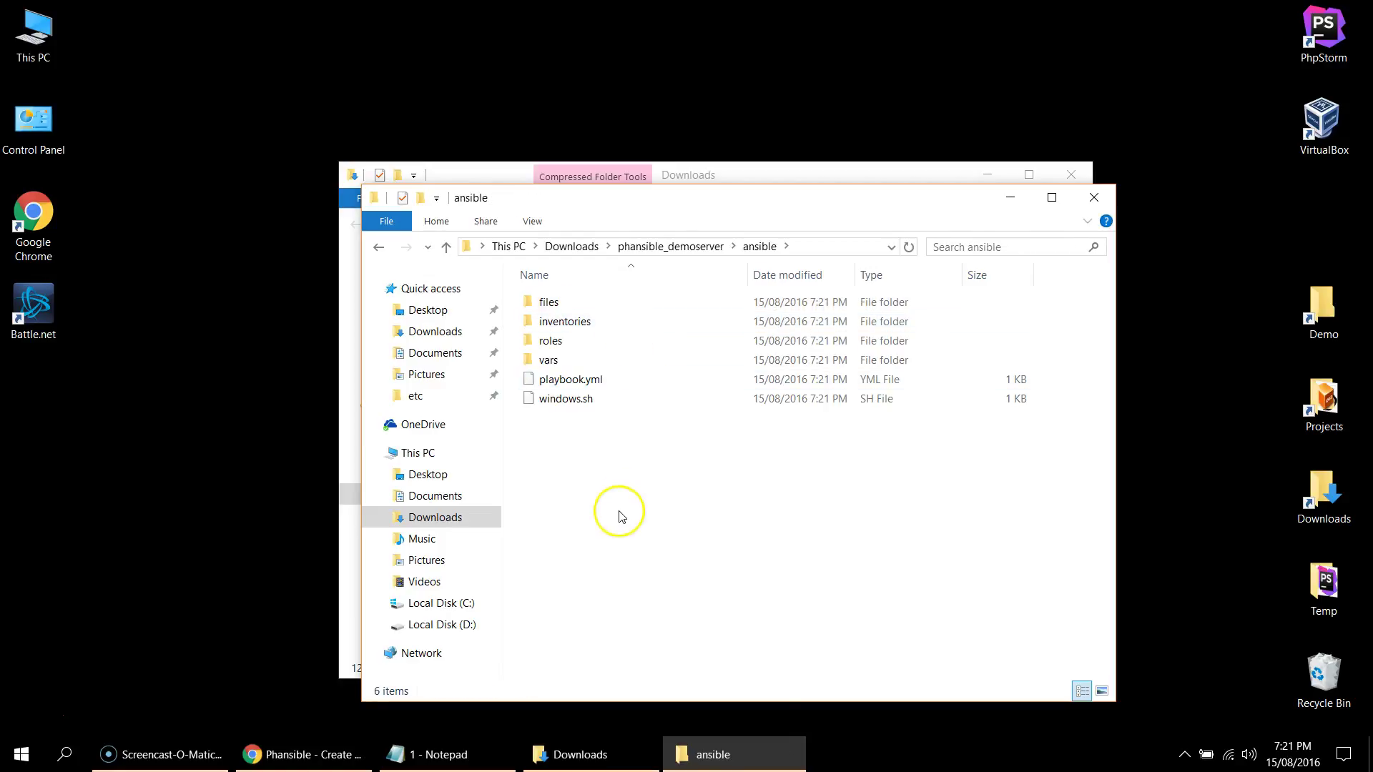
pyautogui.click(554, 384)
pyautogui.click(598, 473)
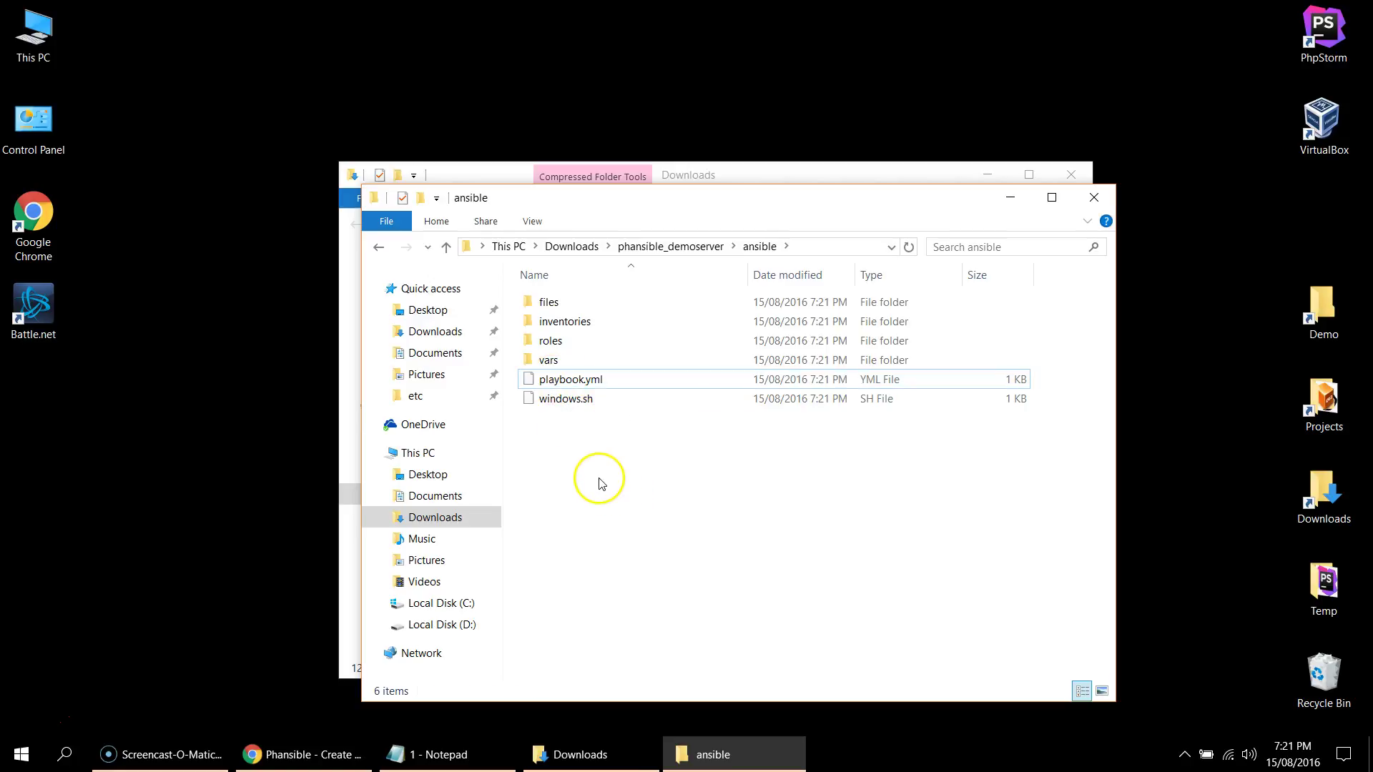
pyautogui.click(378, 247)
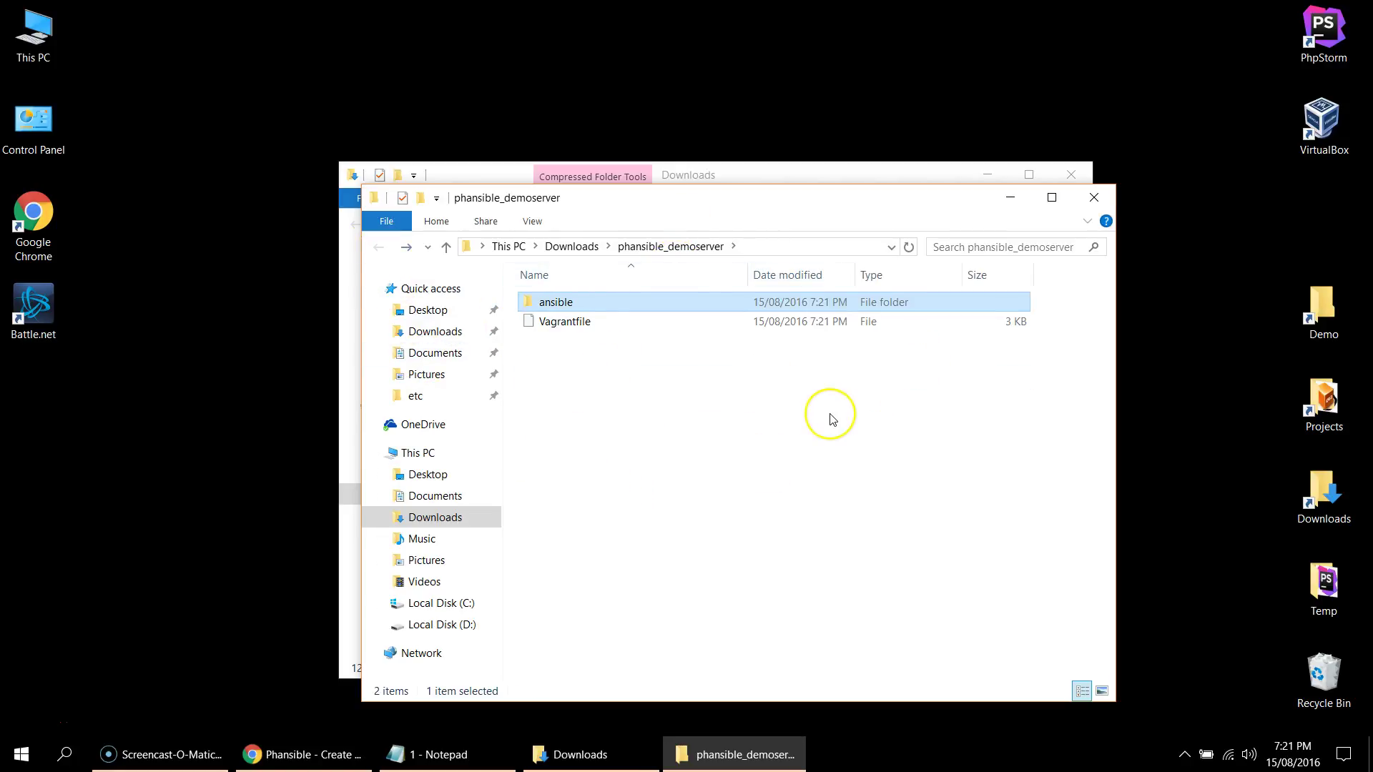
pyautogui.click(806, 422)
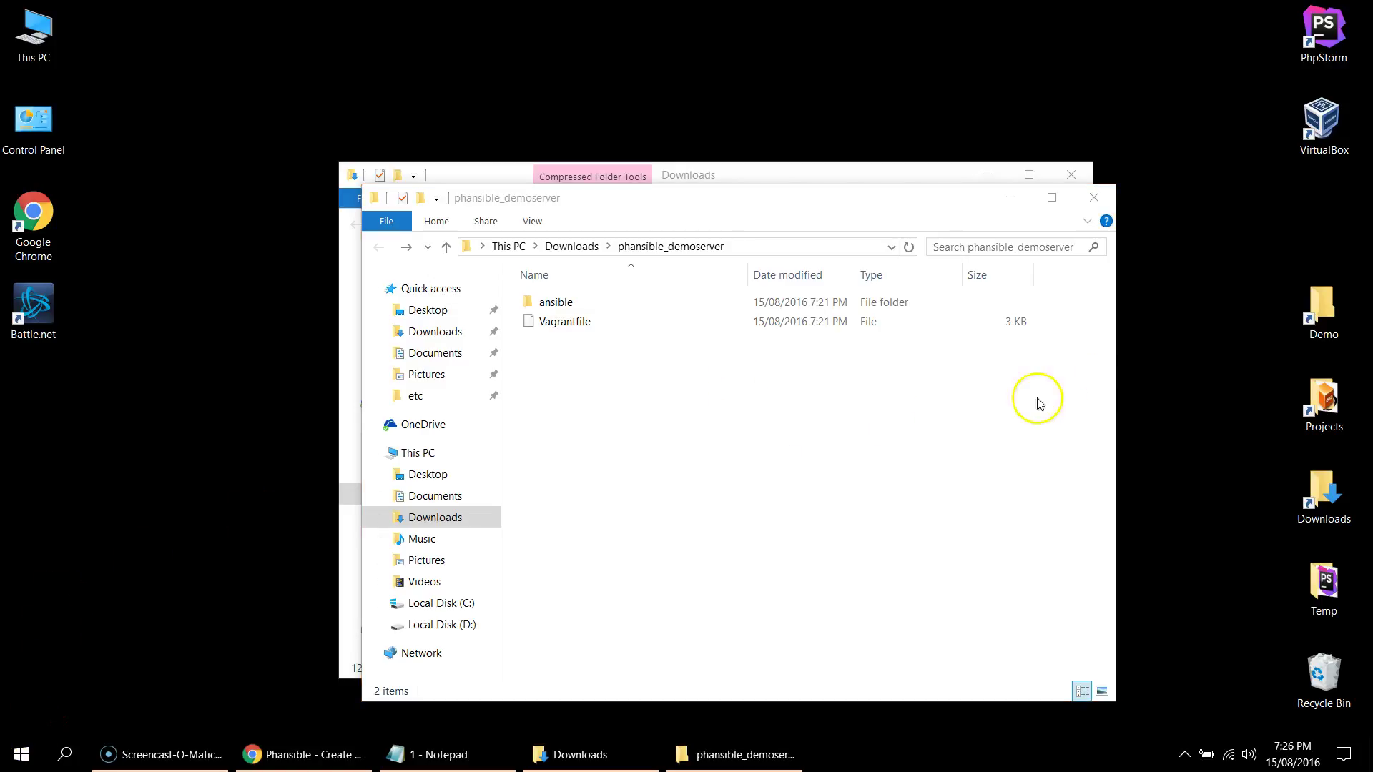
# Create a new folder named public in D:\Demo and open it
pyautogui.doubleClick(1323, 311)
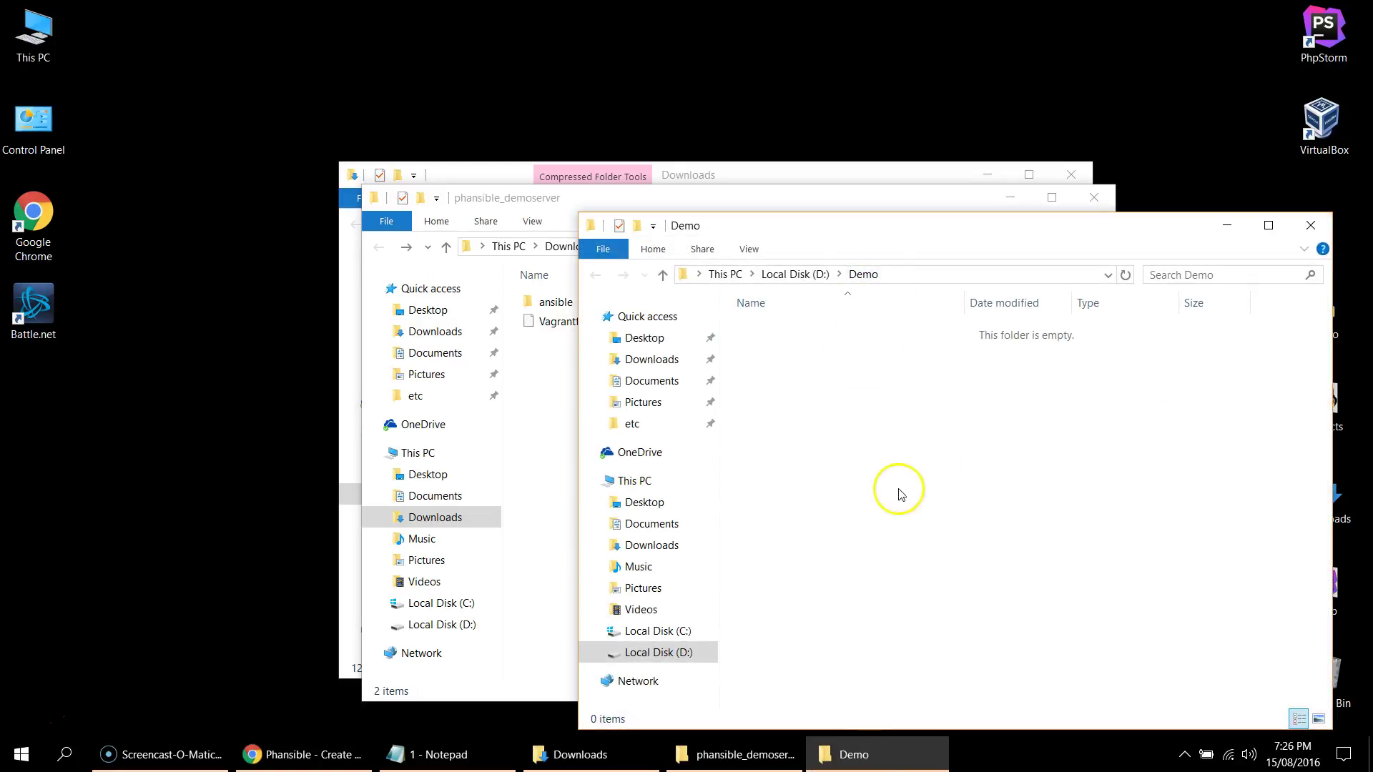
pyautogui.rightClick(829, 402)
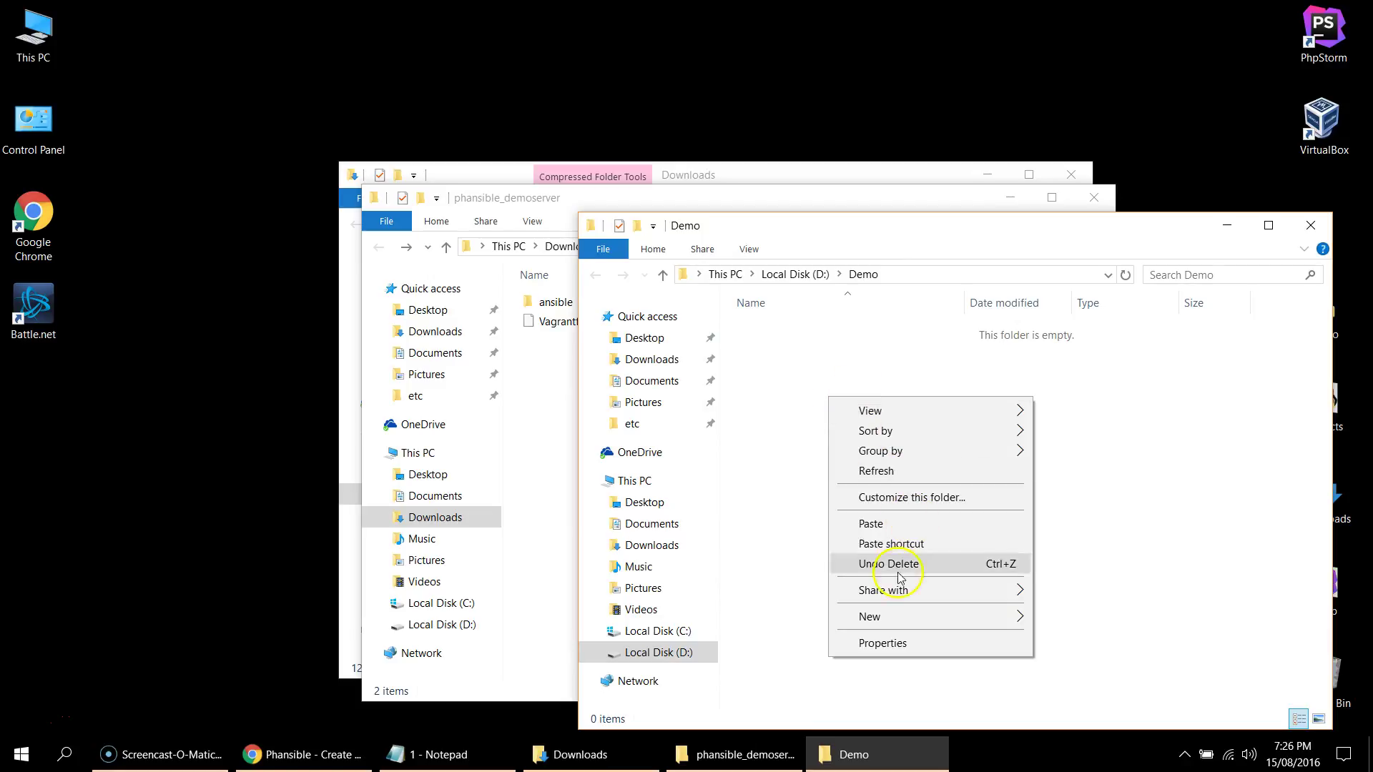
pyautogui.moveTo(871, 617)
pyautogui.click(1067, 622)
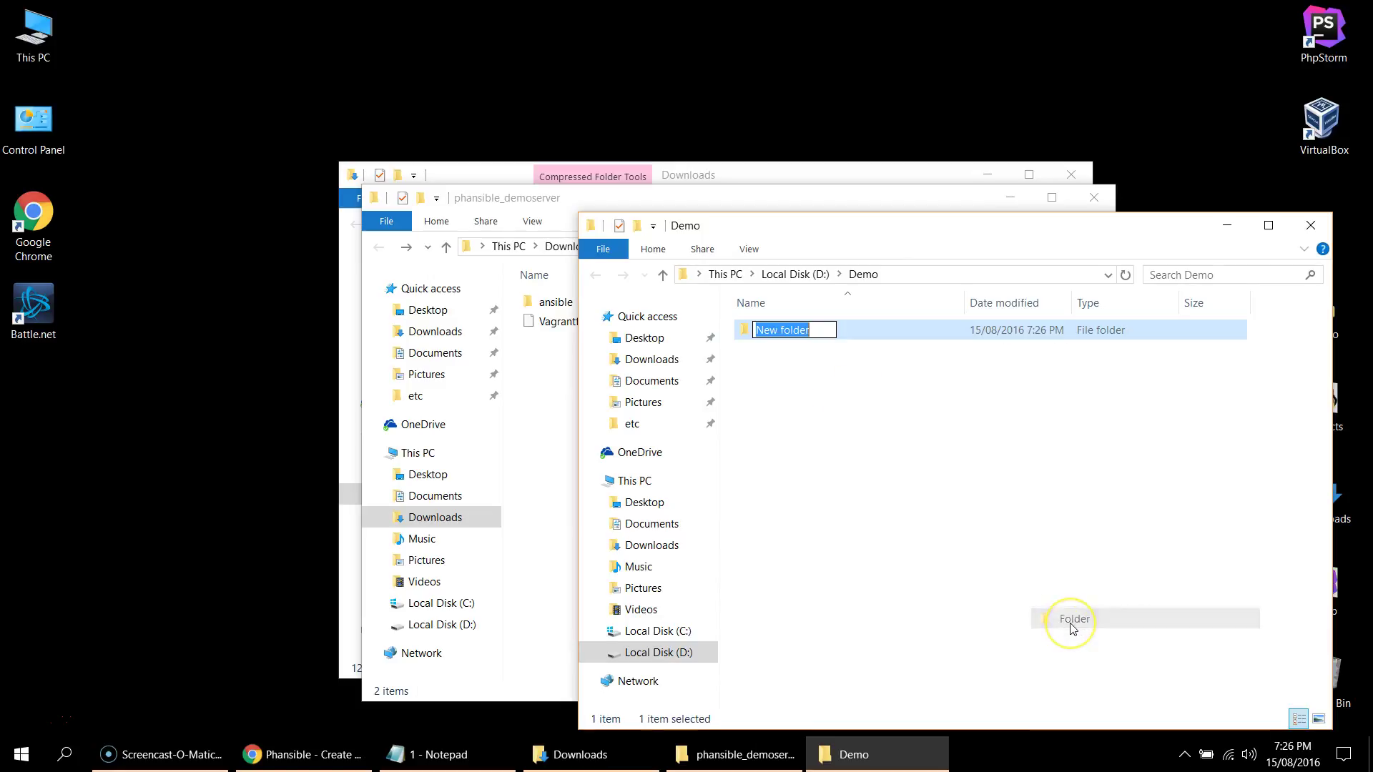
pyautogui.write('public')
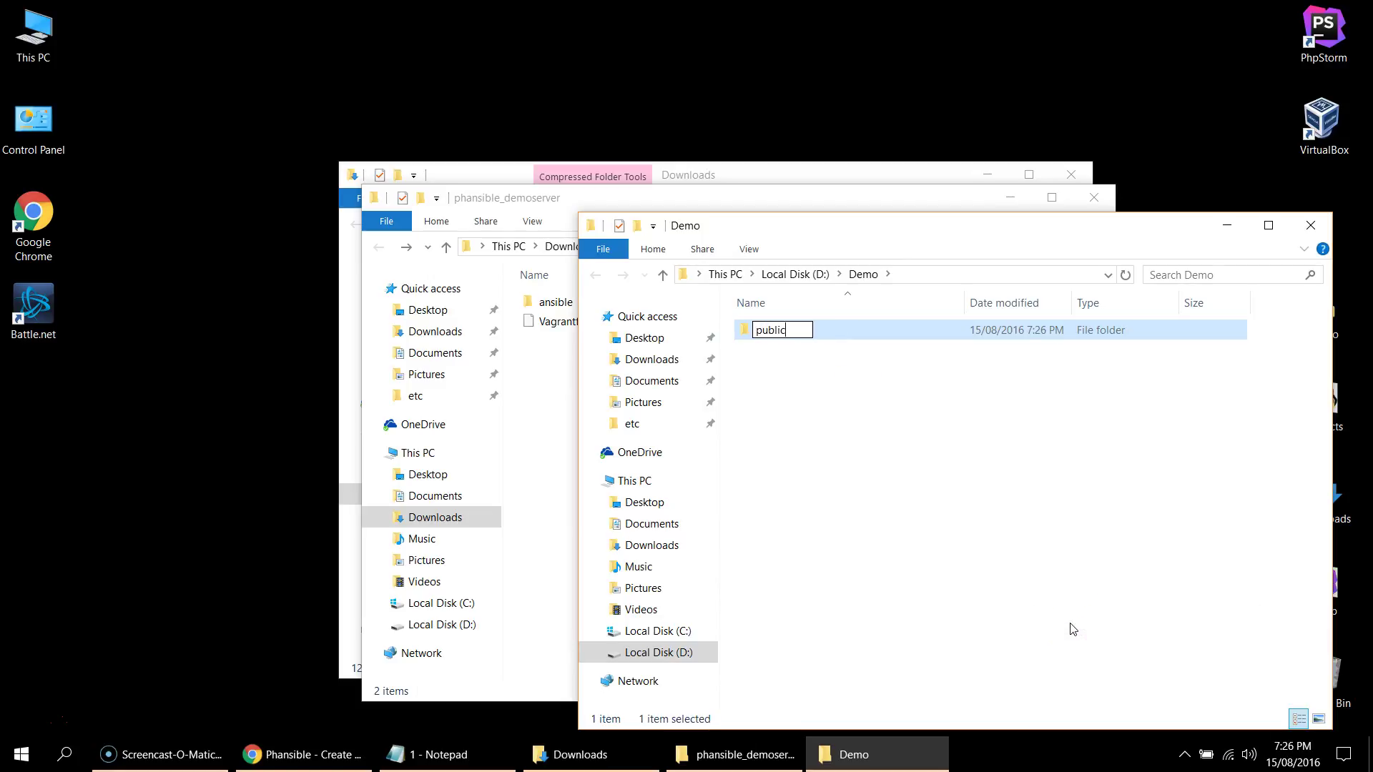
pyautogui.press('Return')
pyautogui.click(841, 417)
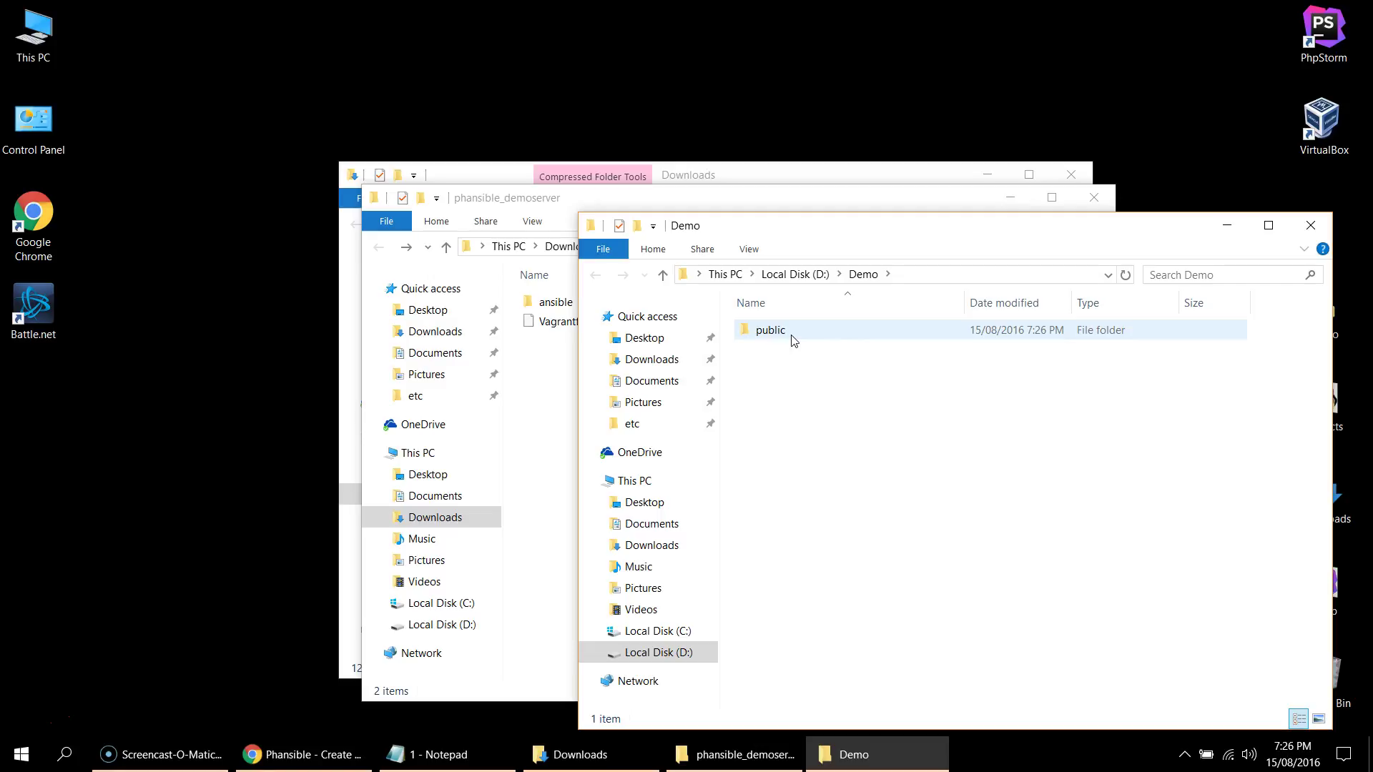
pyautogui.doubleClick(792, 342)
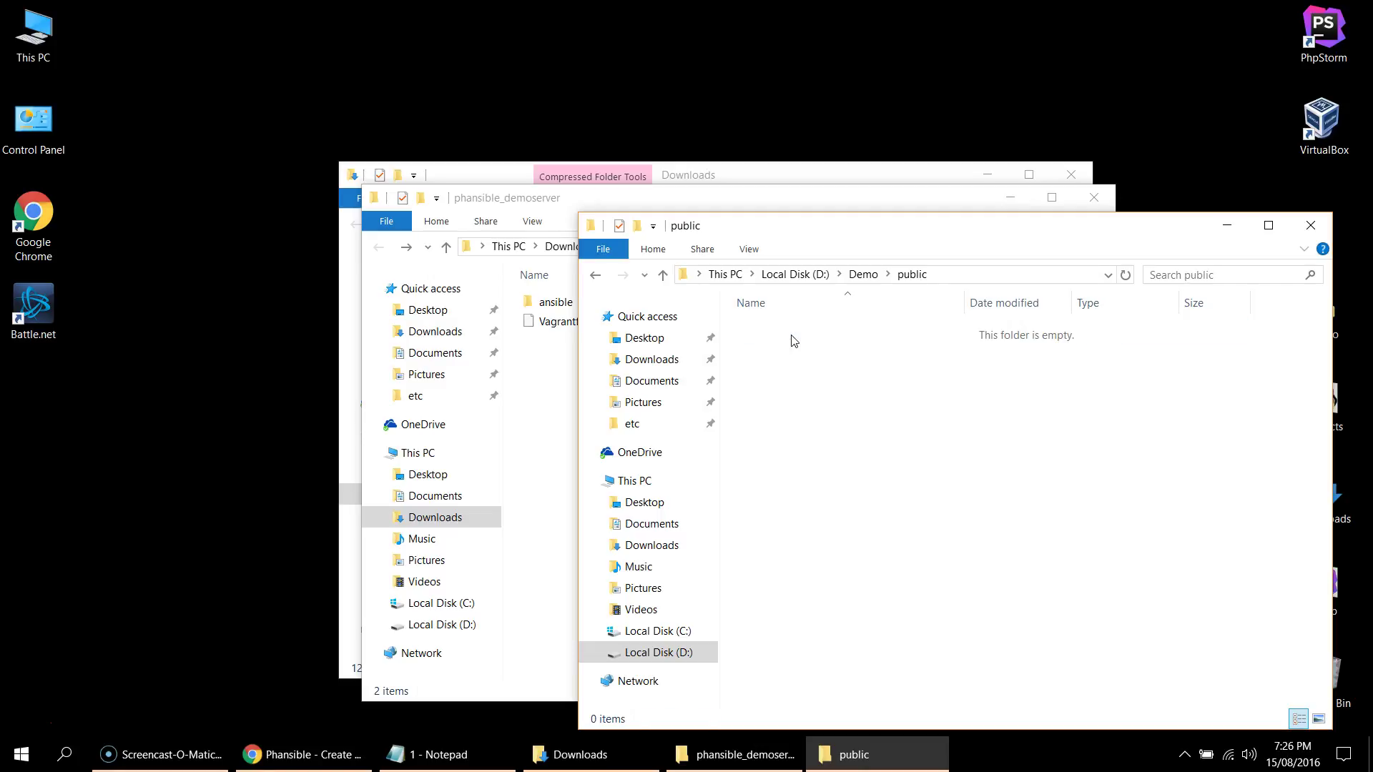
# Copy ansible and the Vagrantfile from phansible_demoserver into D:\Demo
pyautogui.click(661, 276)
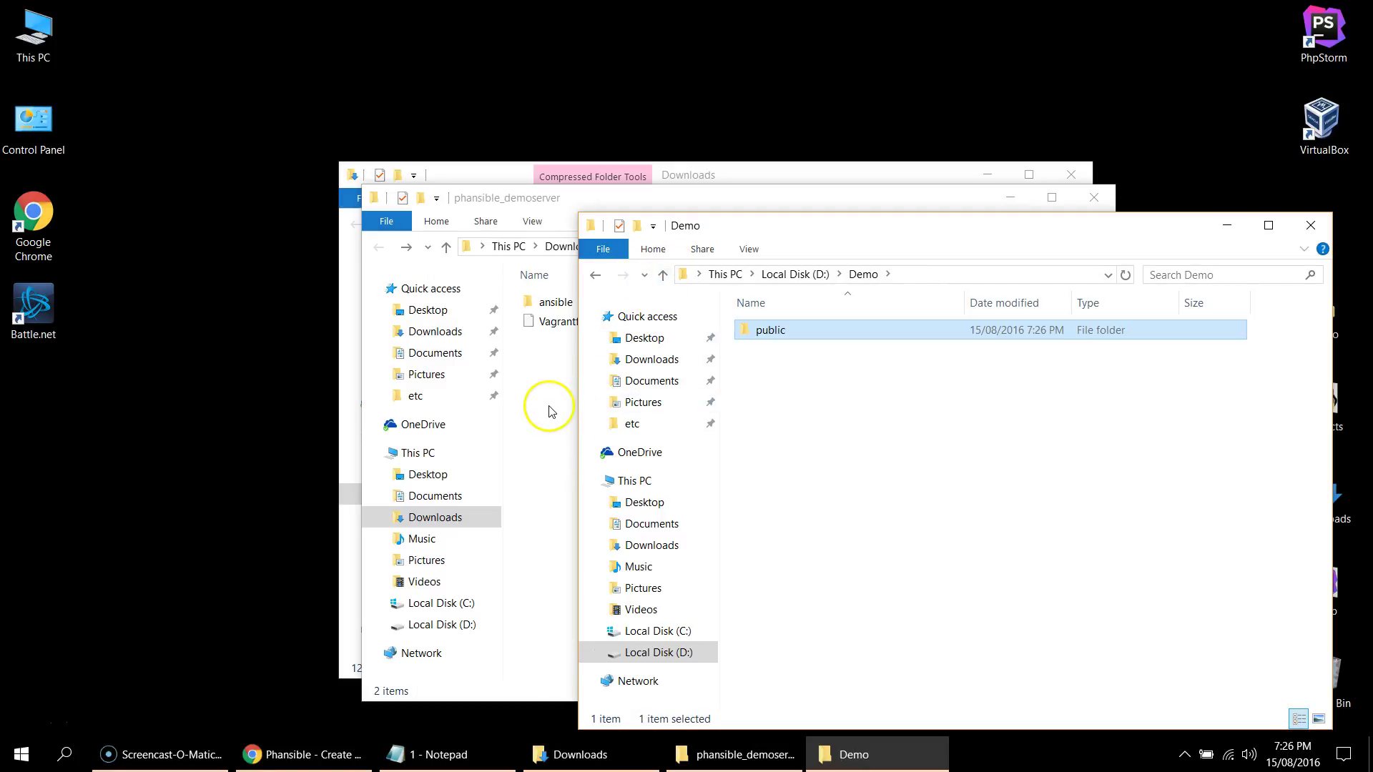
pyautogui.moveTo(546, 411); pyautogui.dragTo(538, 258)
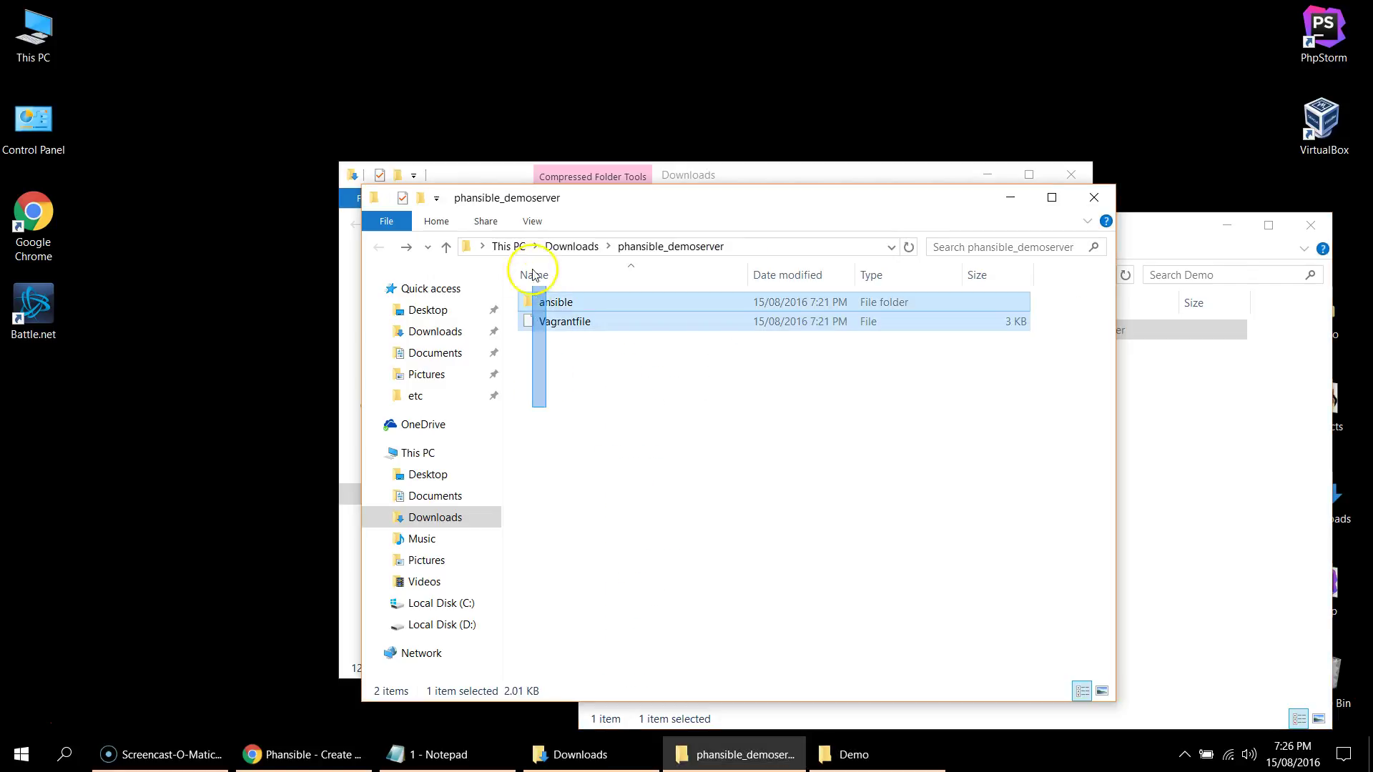
pyautogui.click(1237, 440)
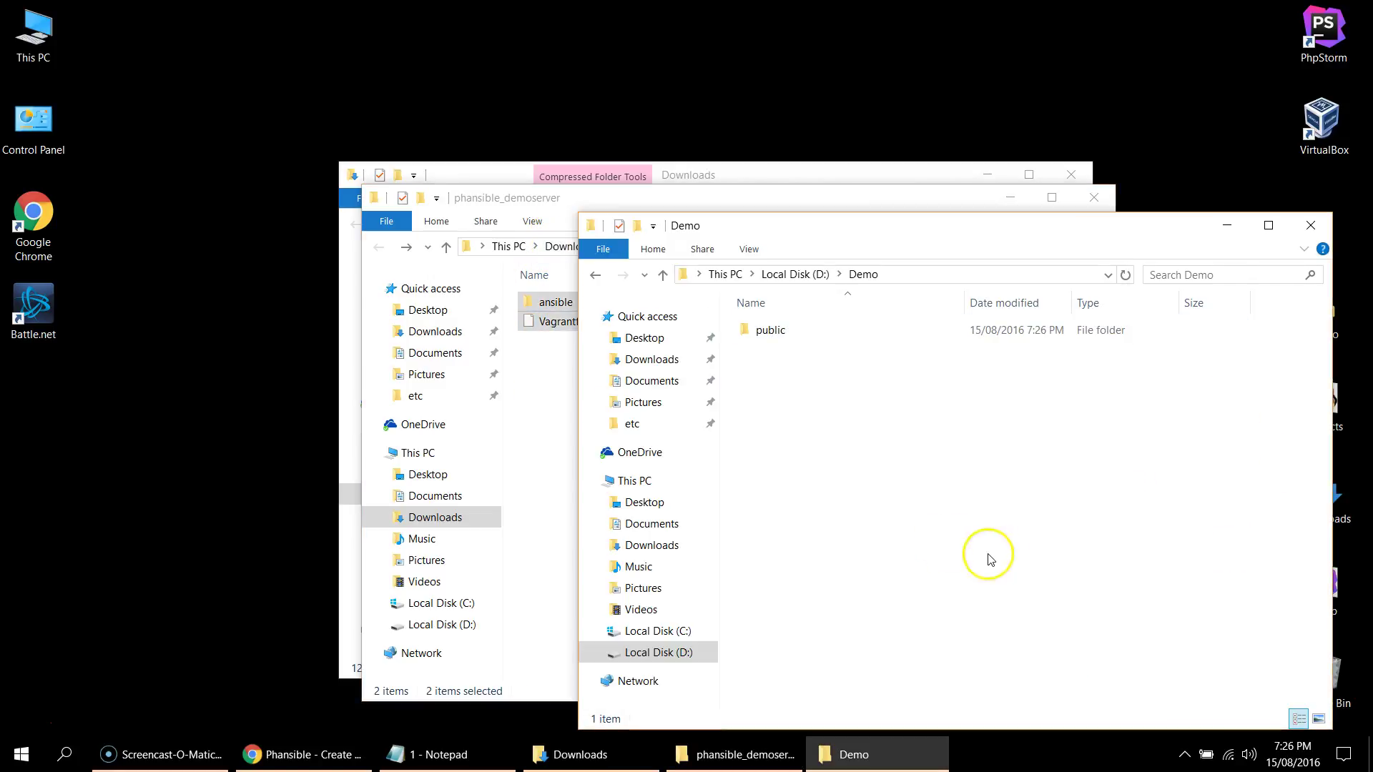
pyautogui.hotkey('ctrl', 'v')
pyautogui.click(874, 486)
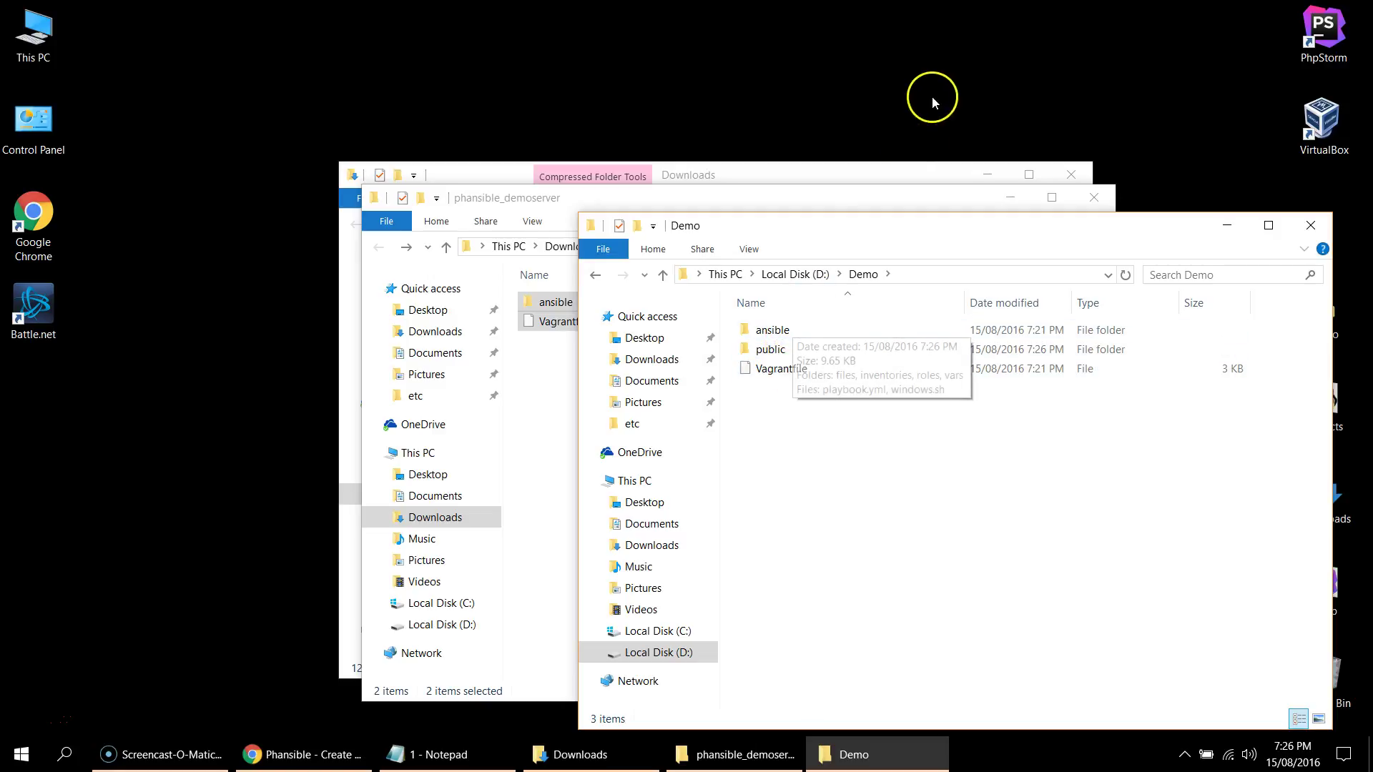
# Check the ansible and public folders inside Demo, returning to Demo each time
pyautogui.click(816, 330)
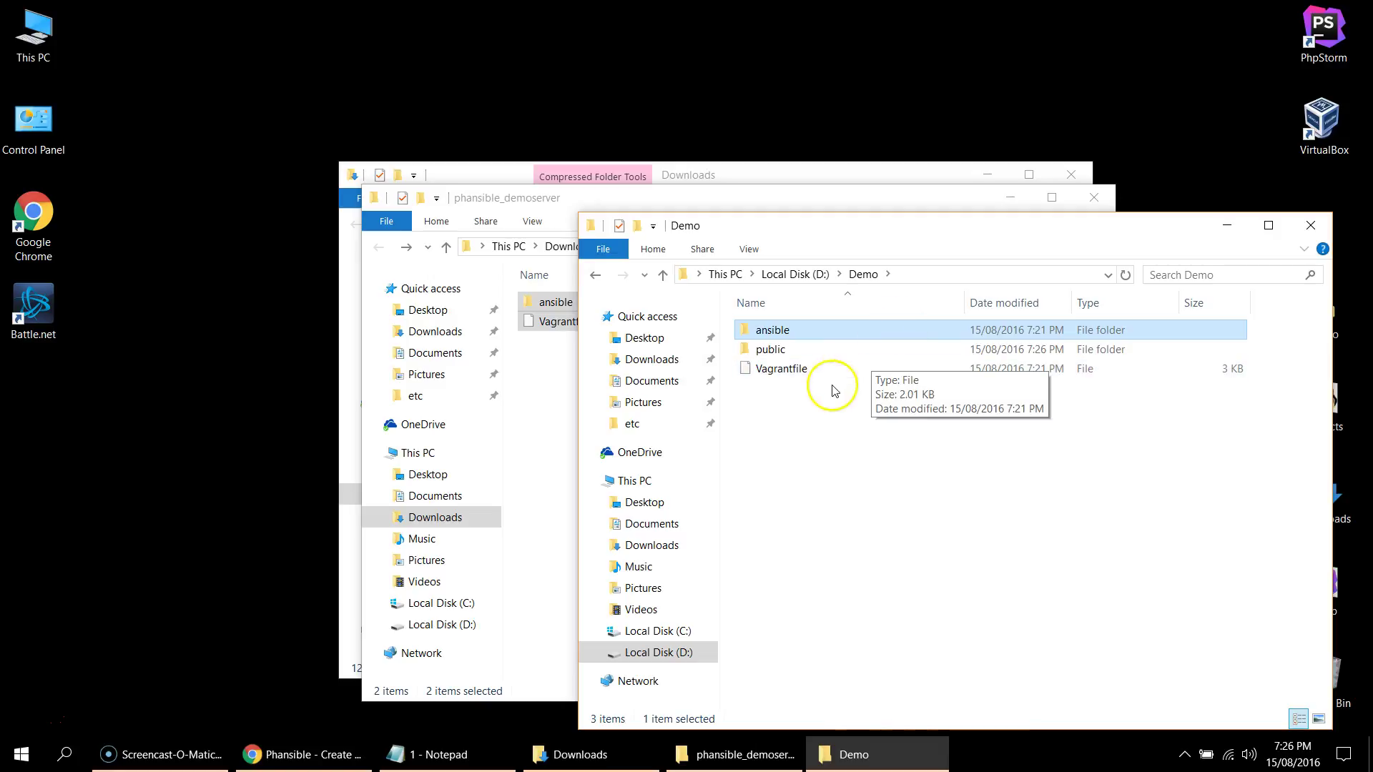
pyautogui.doubleClick(783, 351)
pyautogui.click(596, 274)
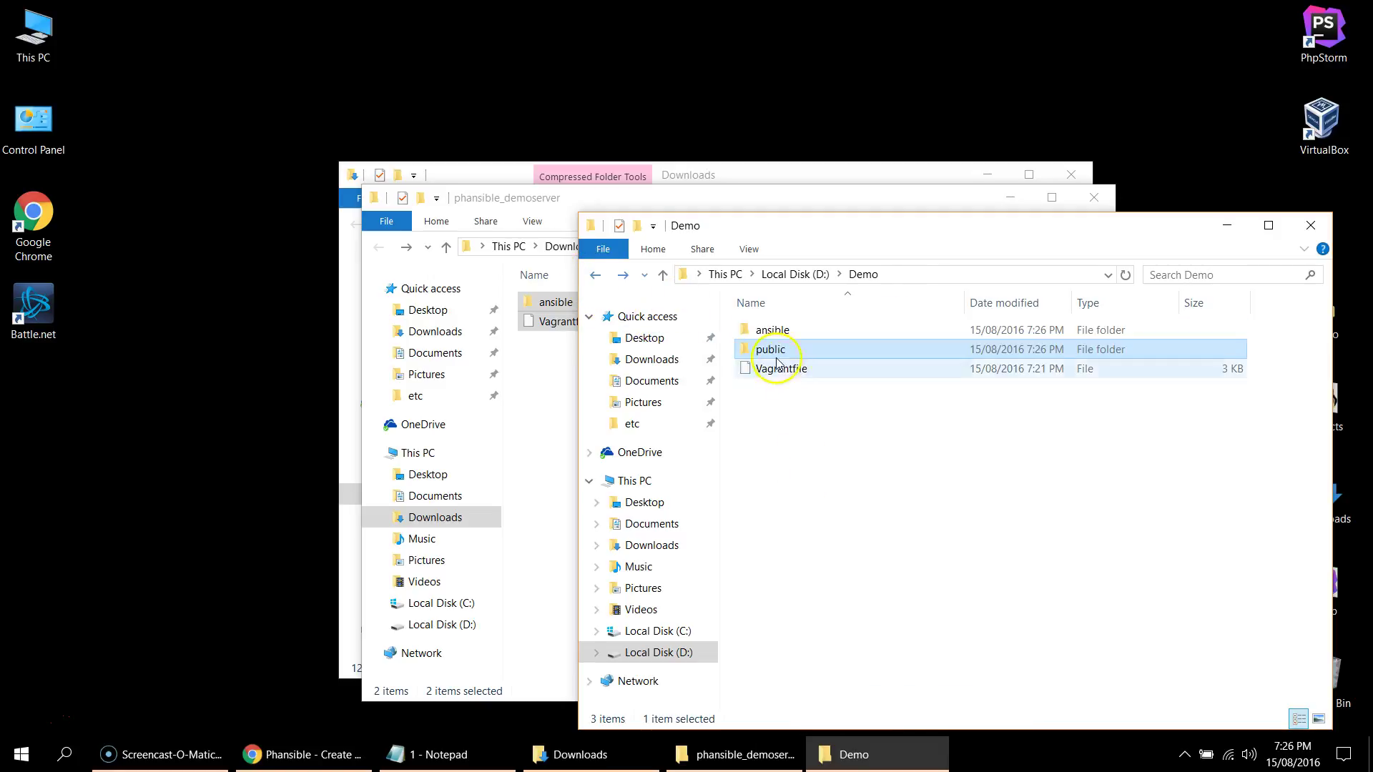
pyautogui.click(771, 329)
pyautogui.doubleClick(770, 330)
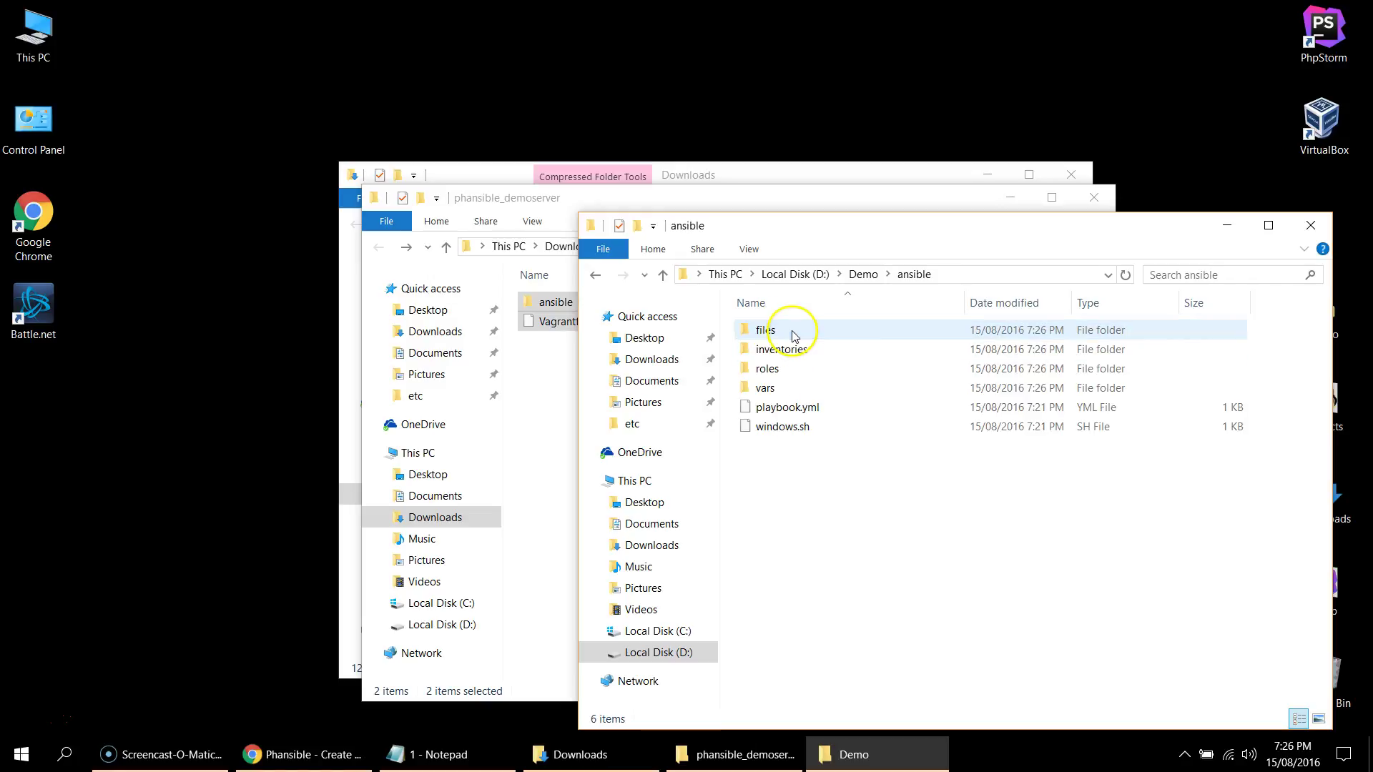
pyautogui.click(595, 275)
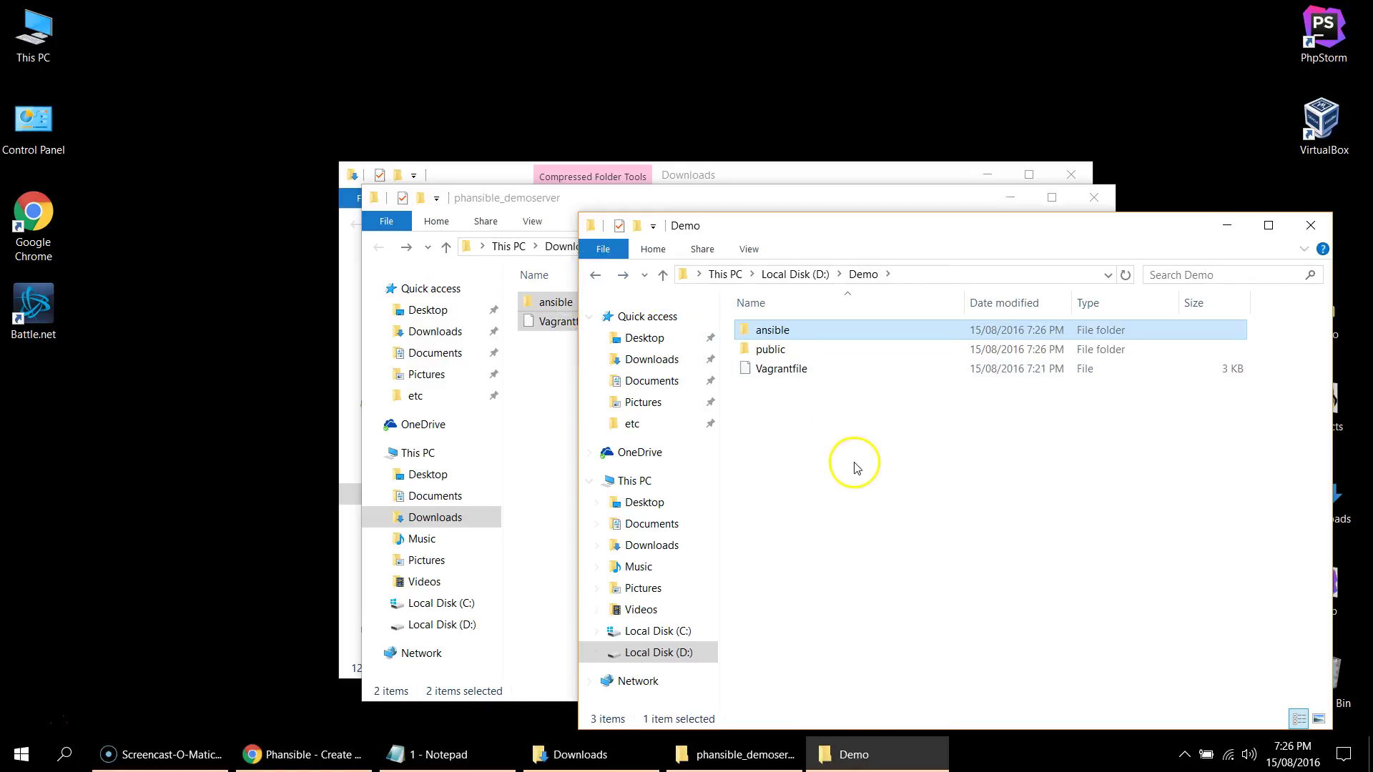
pyautogui.click(768, 334)
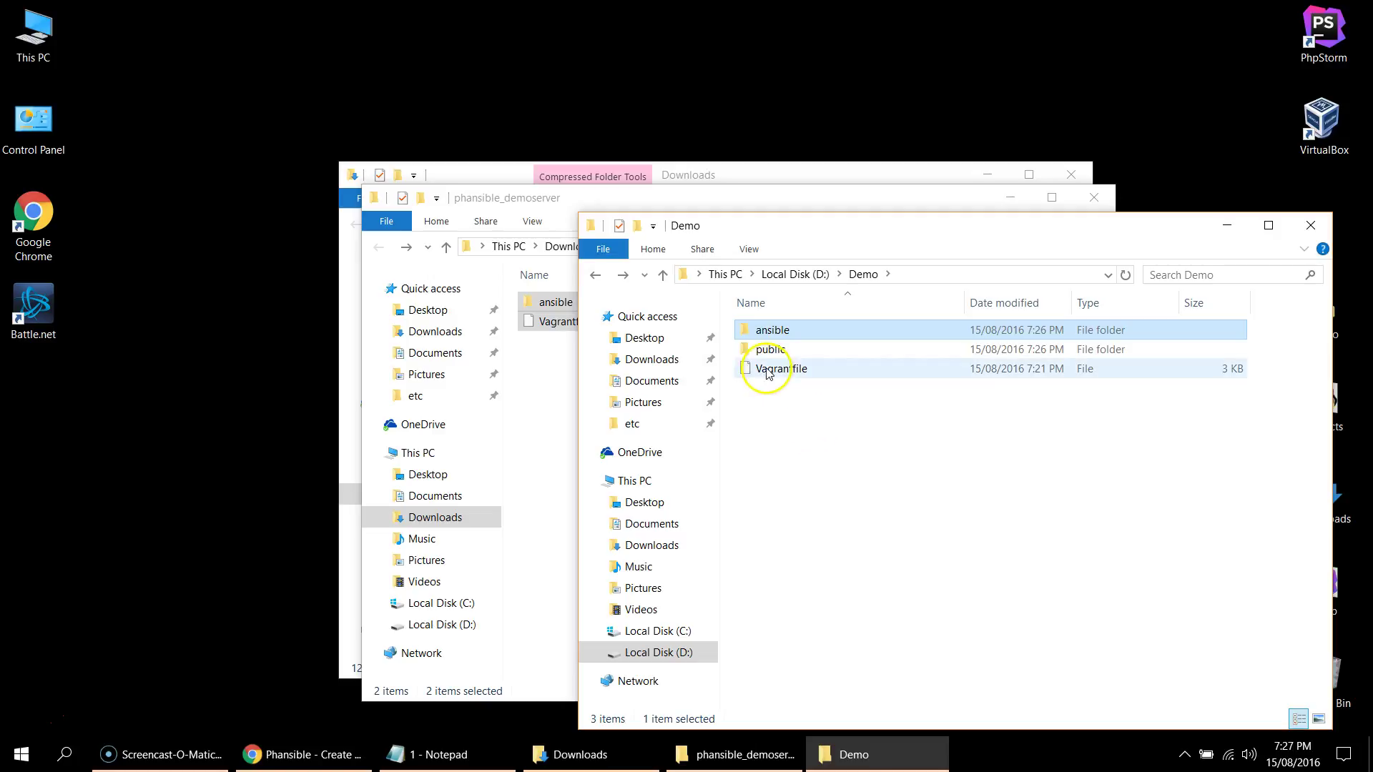
pyautogui.click(780, 356)
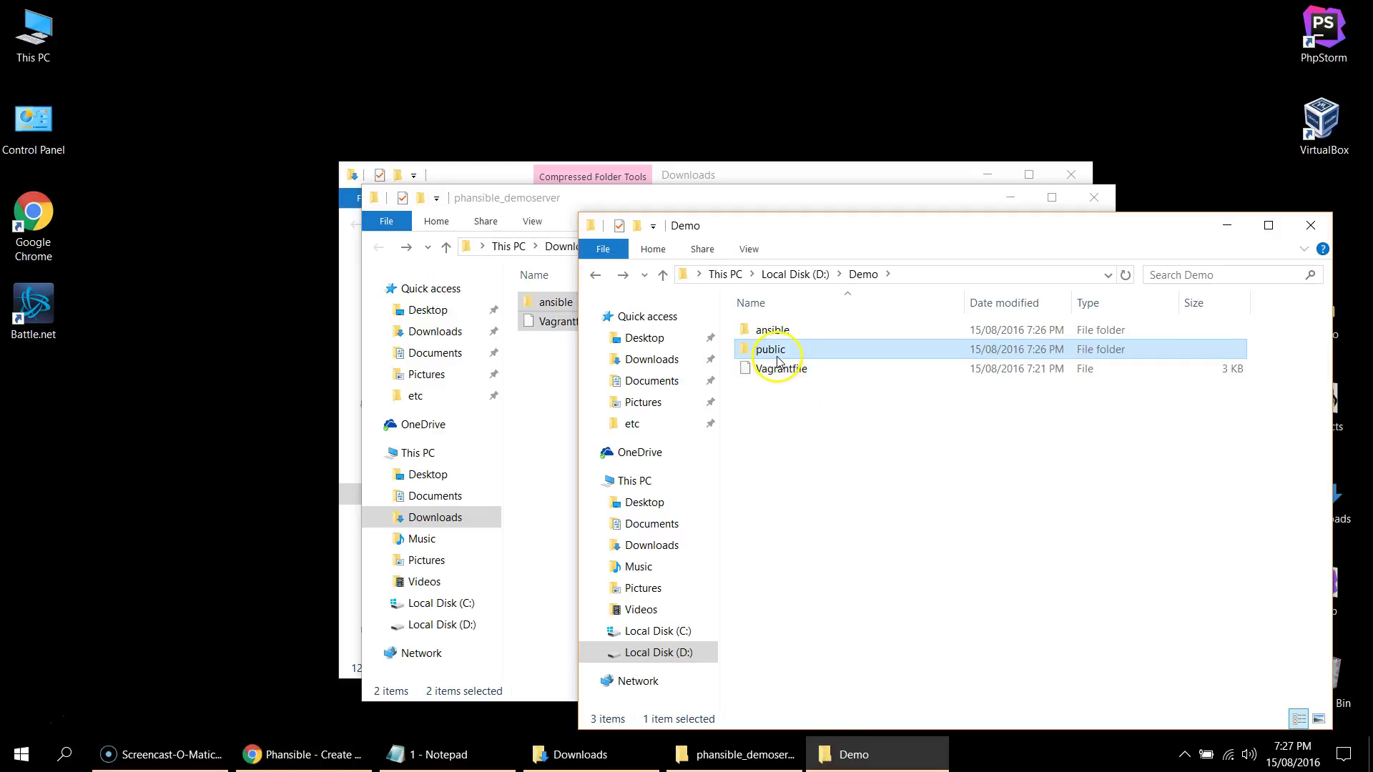
pyautogui.doubleClick(782, 360)
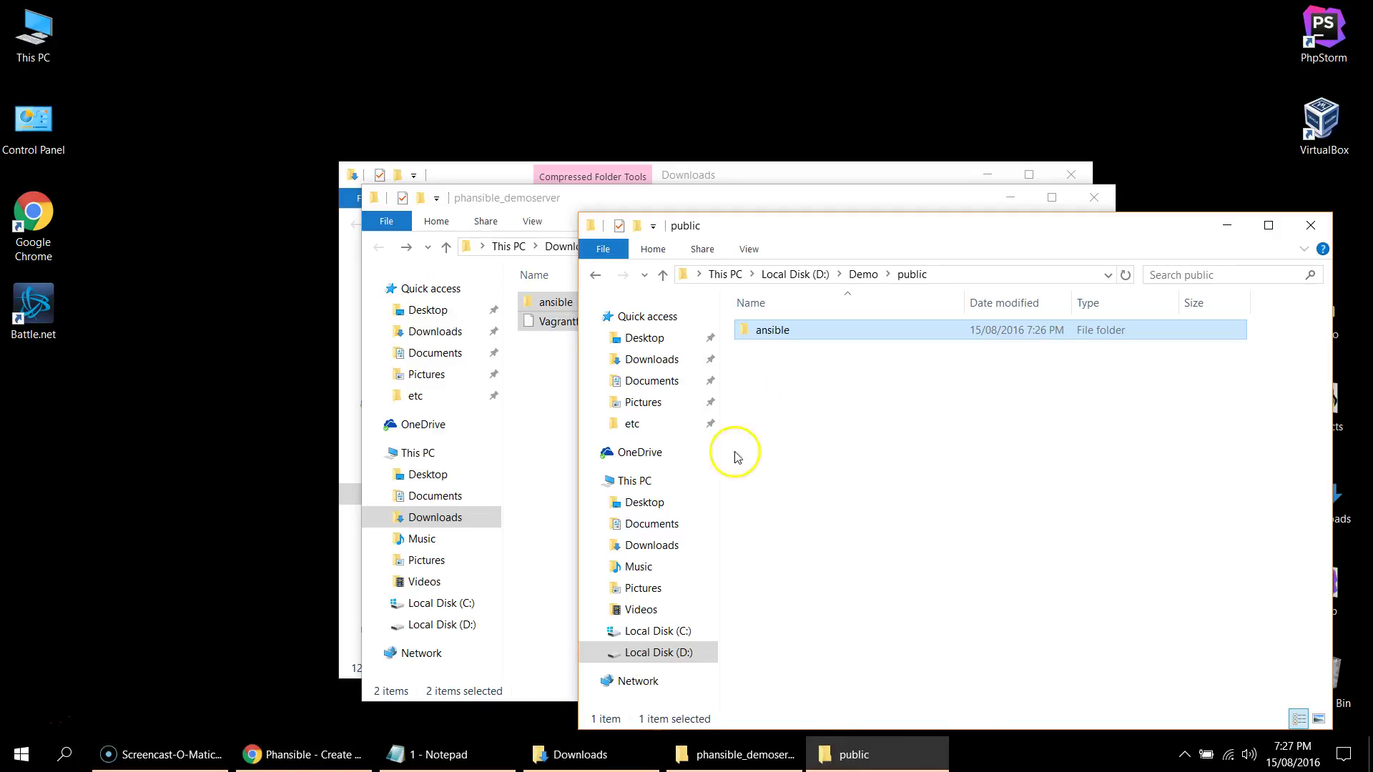
pyautogui.click(597, 275)
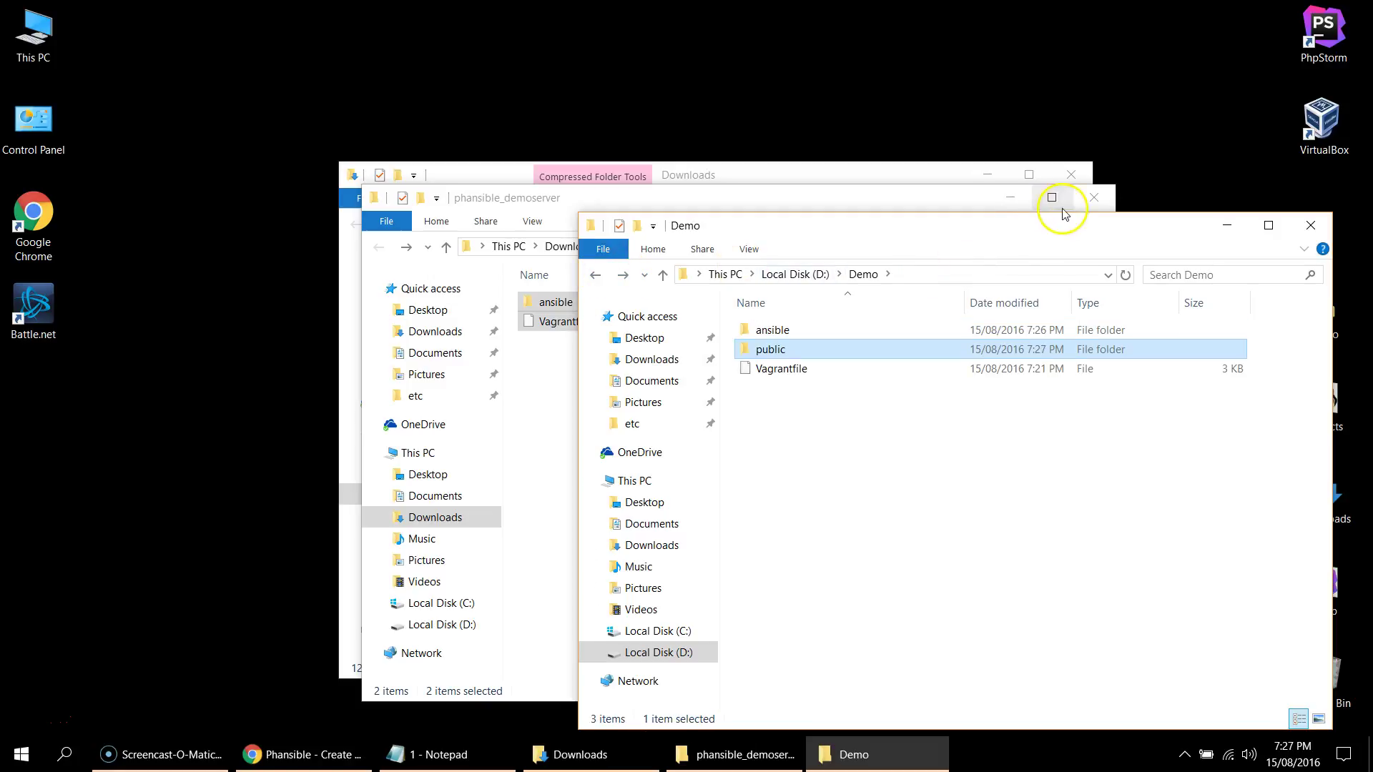
pyautogui.click(917, 491)
# Close the phansible_demoserver and Downloads windows and centre the Demo window
pyautogui.click(1093, 199)
pyautogui.click(1071, 175)
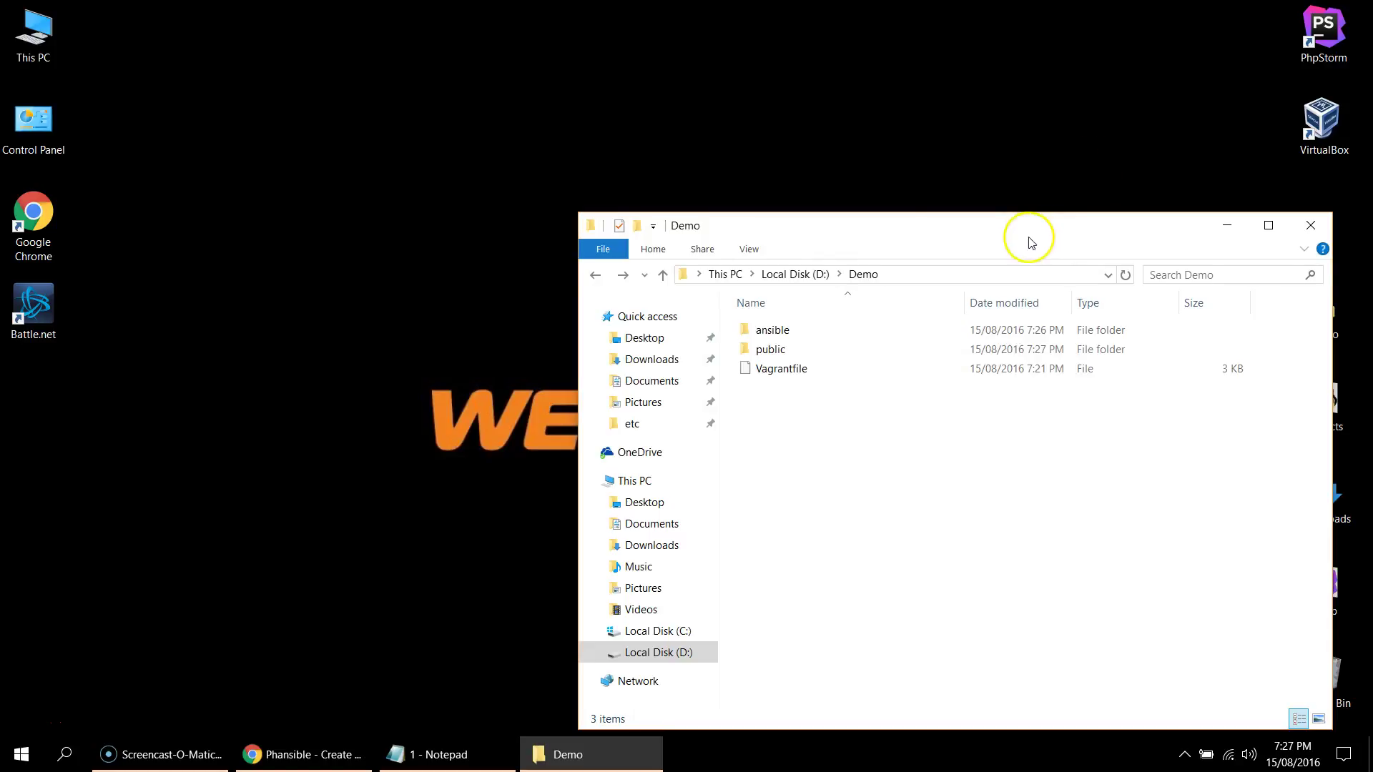
pyautogui.moveTo(1027, 230); pyautogui.dragTo(754, 128)
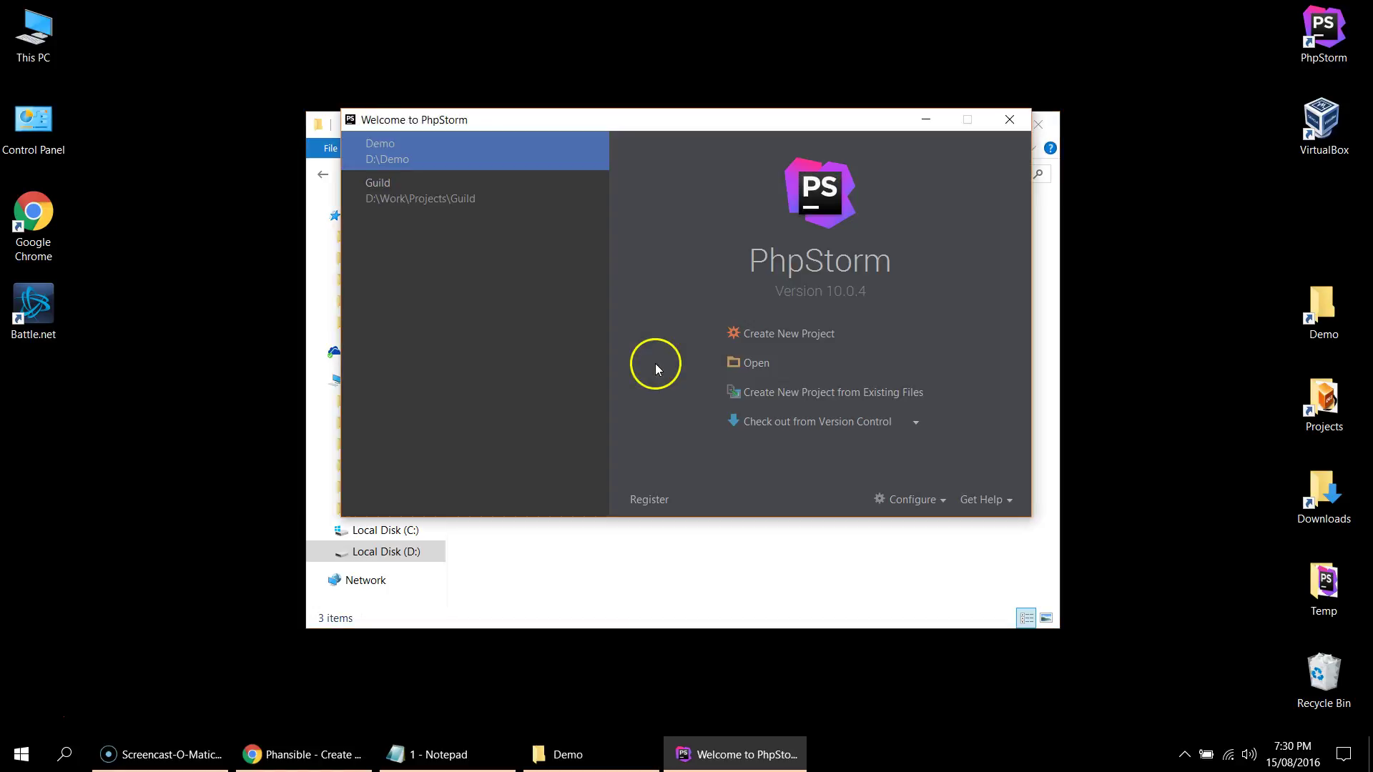
# Open the D:\Demo folder as a PhpStorm project from the welcome screen
pyautogui.click(752, 362)
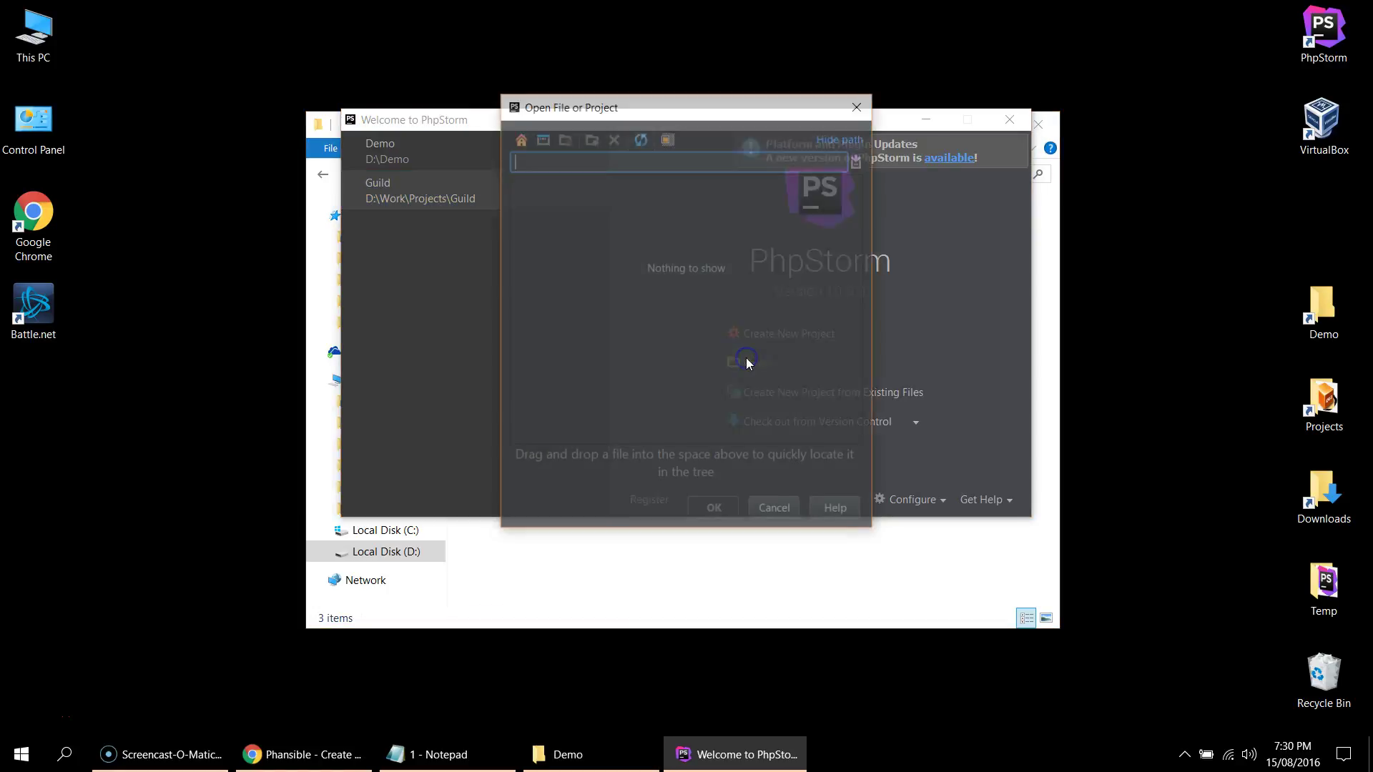
pyautogui.click(529, 275)
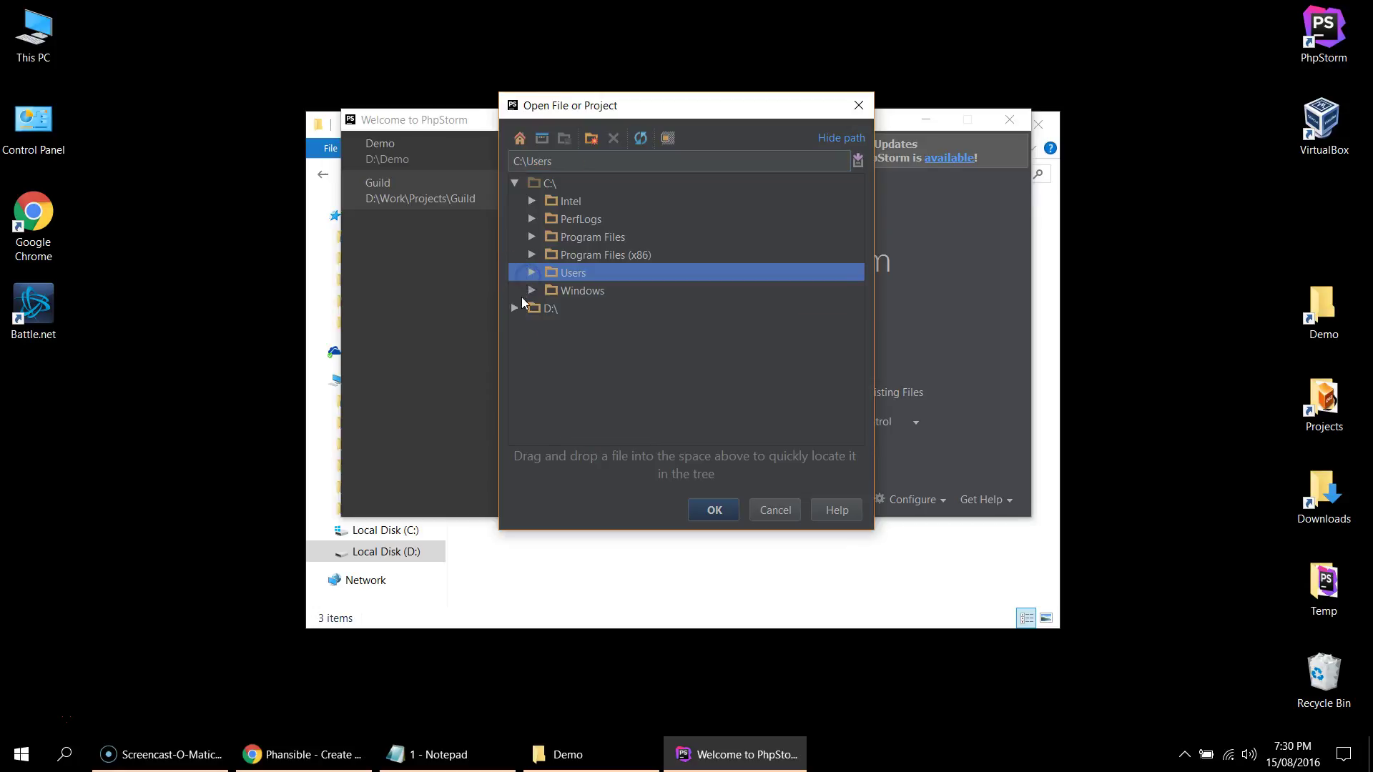
pyautogui.click(516, 309)
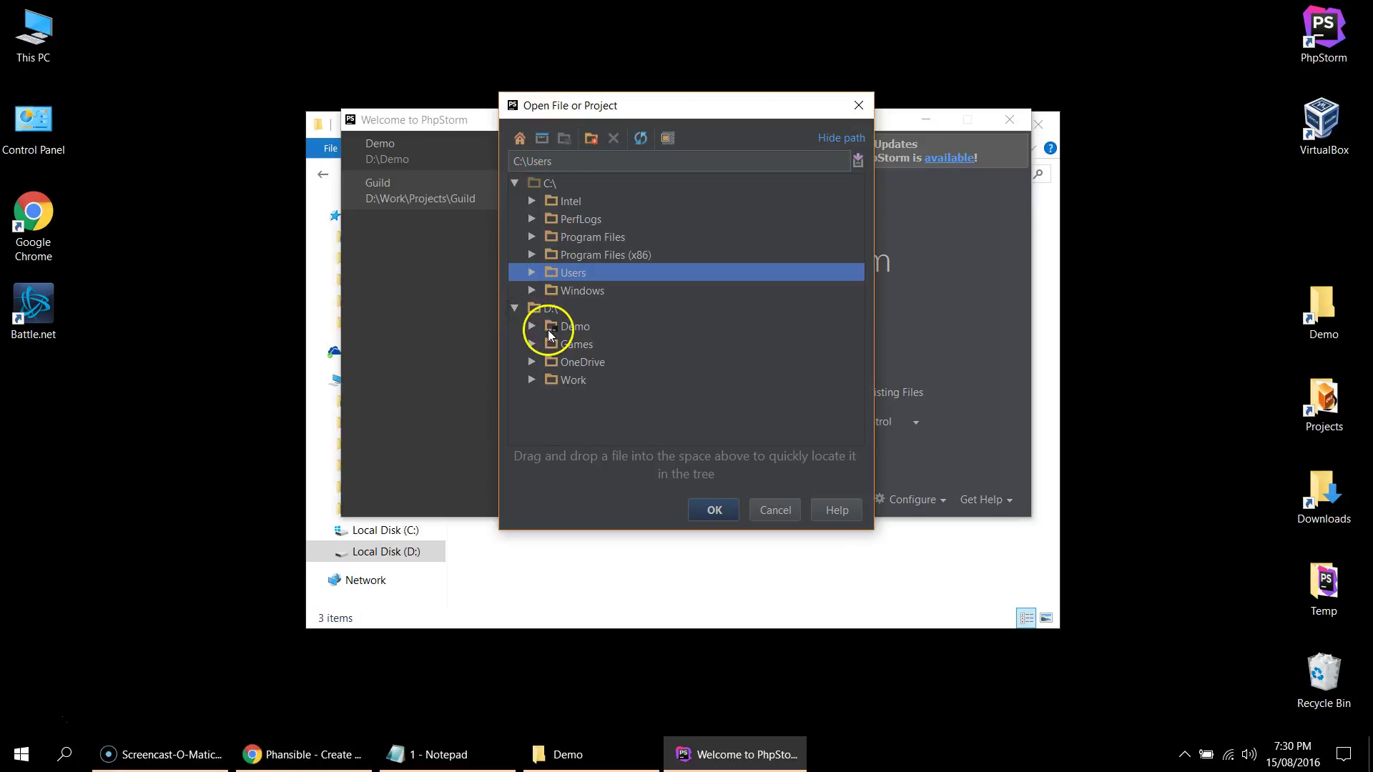
pyautogui.click(554, 328)
pyautogui.click(715, 509)
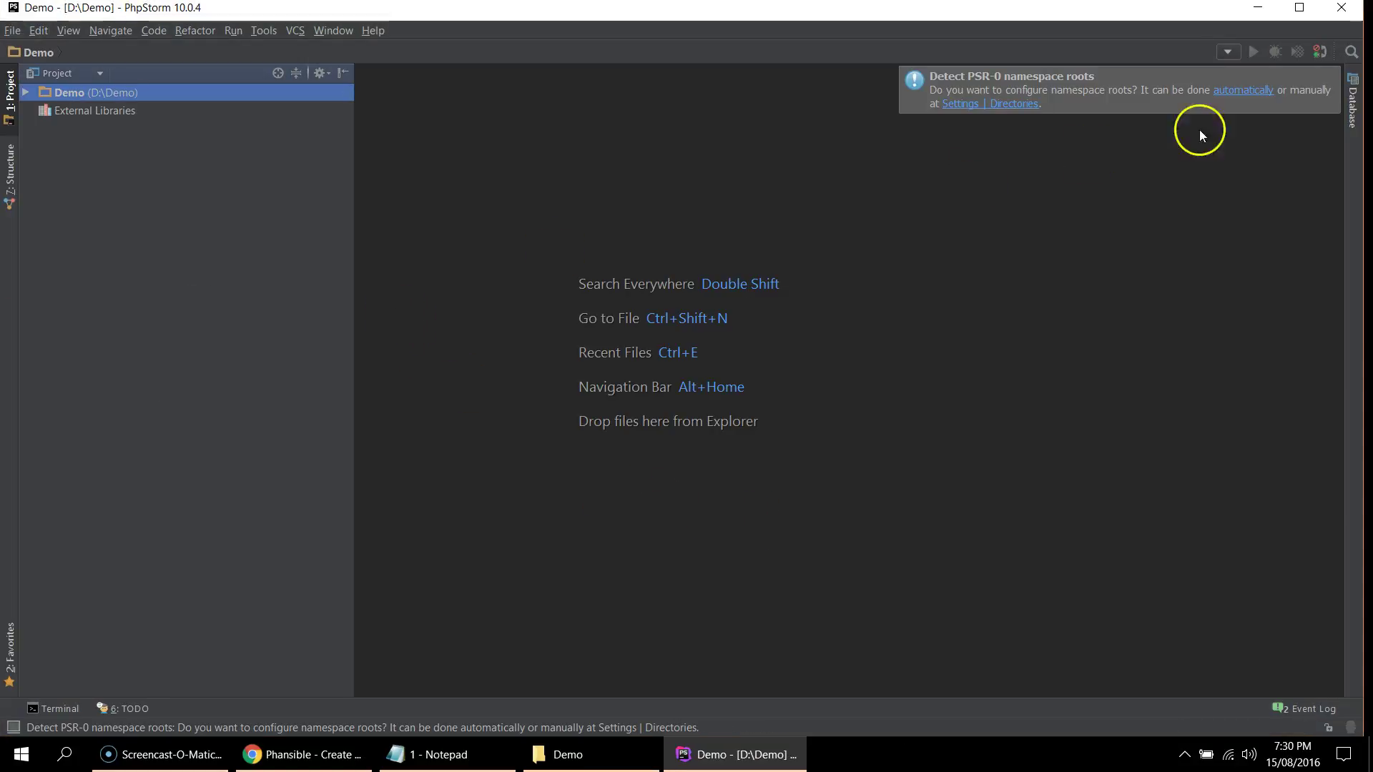
# Dismiss the PSR-0 notice and run vagrant up in the Demo project's terminal
pyautogui.click(1335, 74)
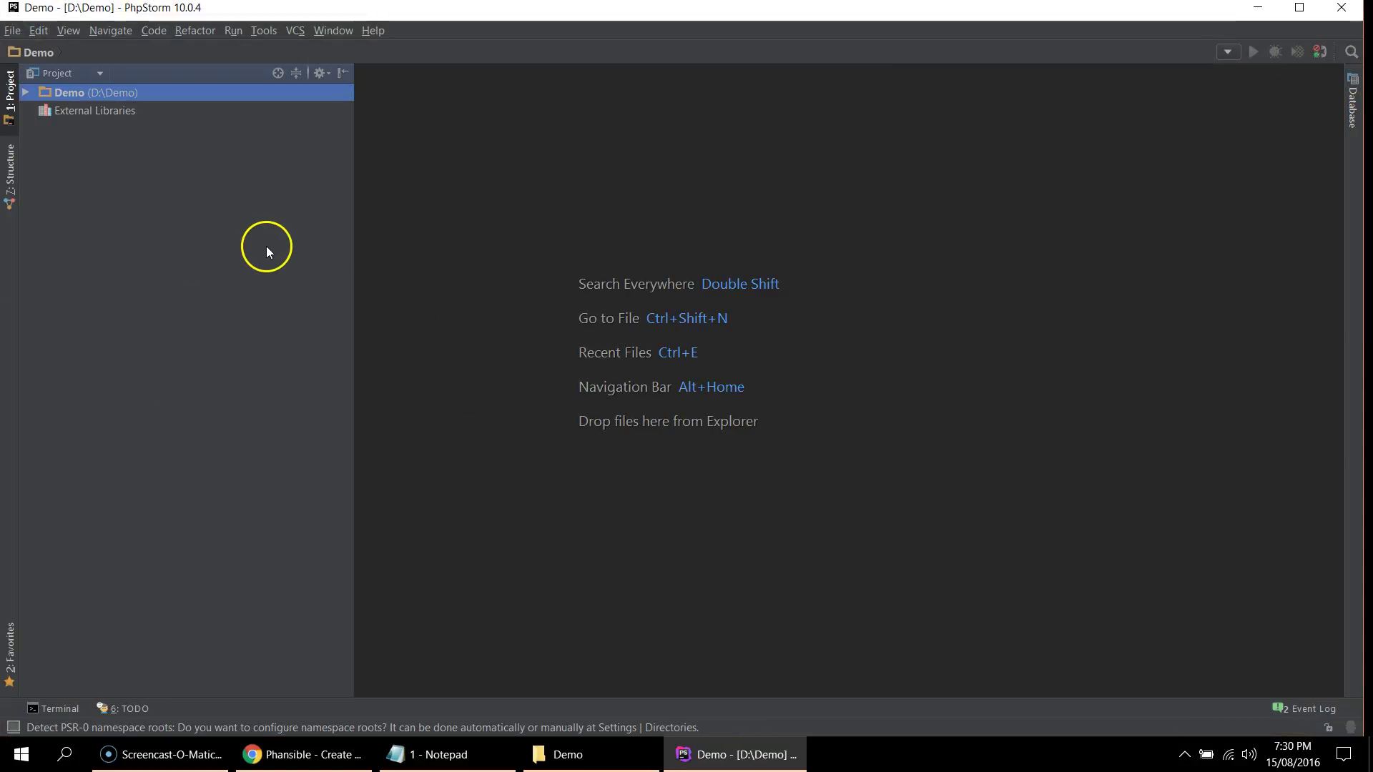
pyautogui.click(273, 31)
pyautogui.moveTo(286, 260)
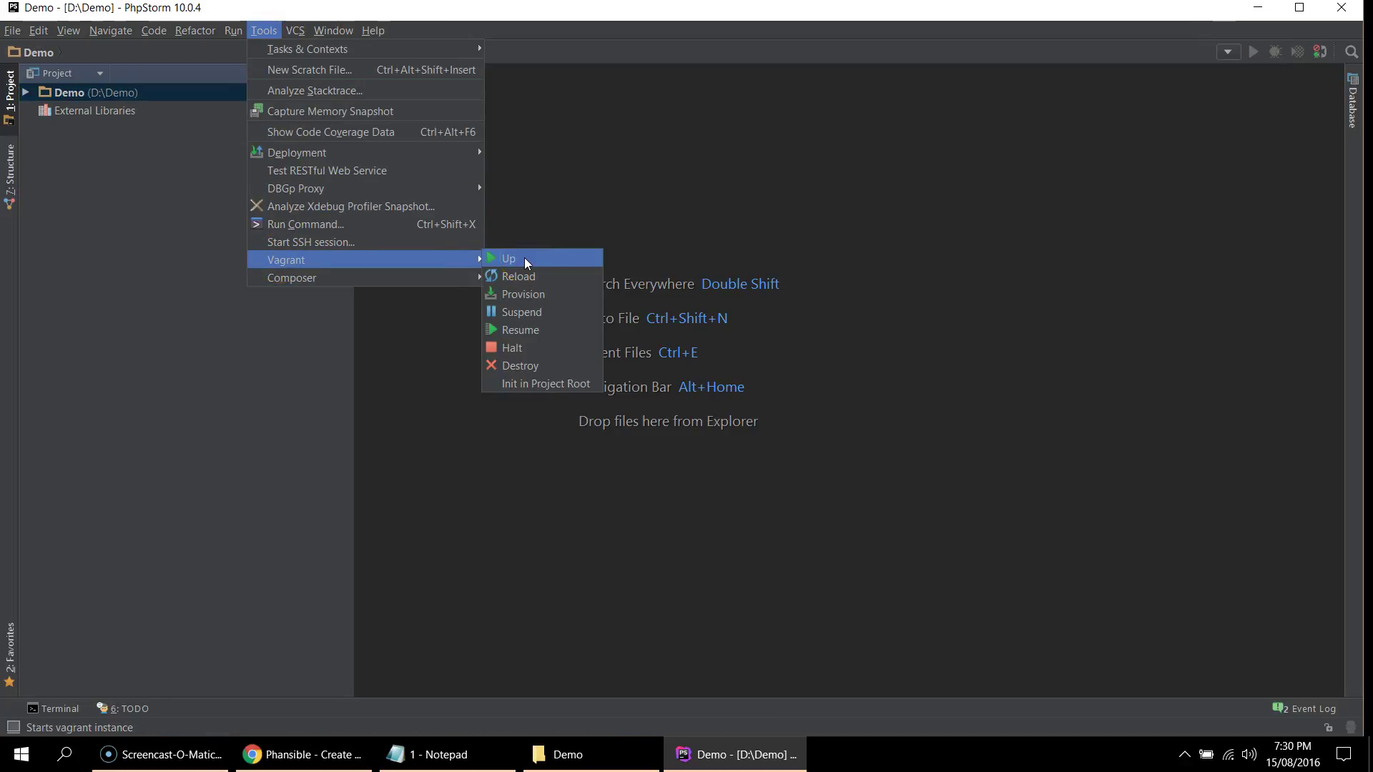
pyautogui.click(580, 154)
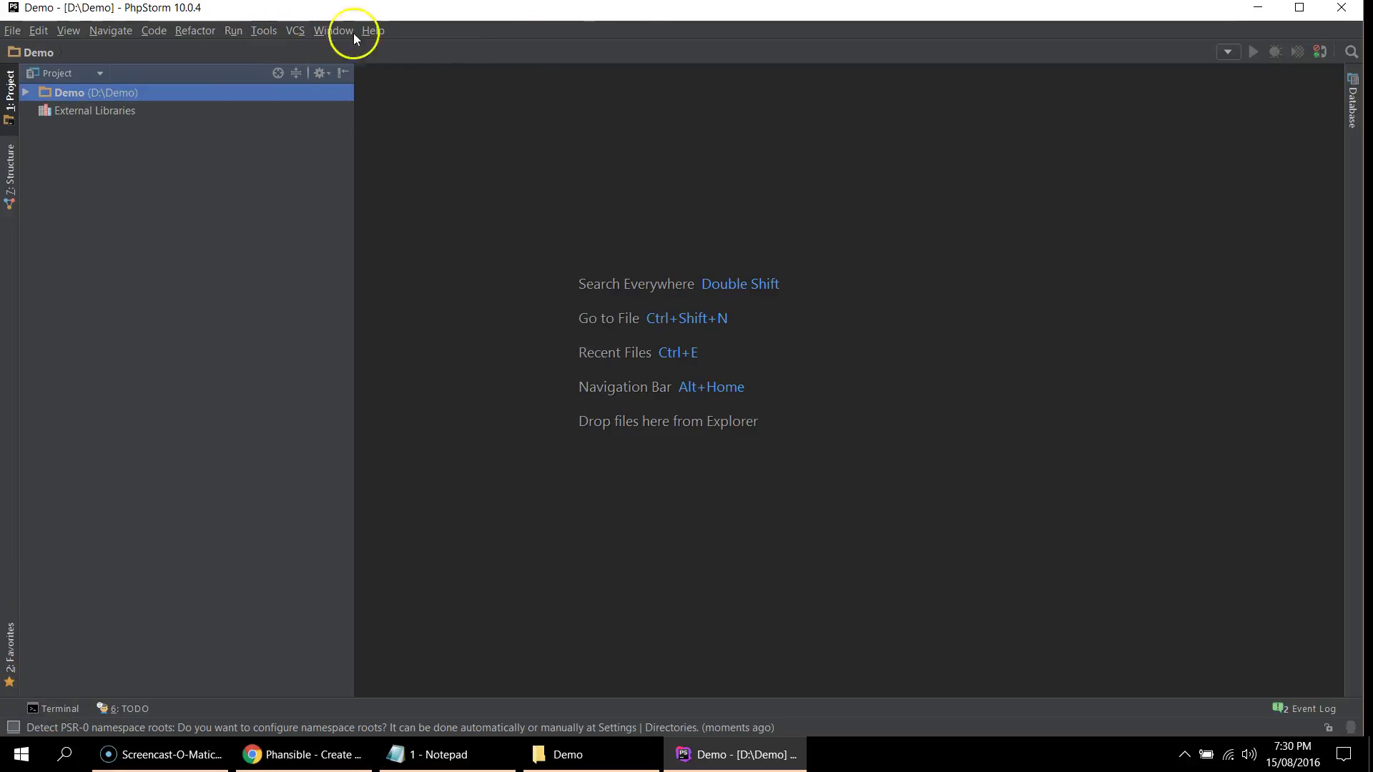
pyautogui.click(61, 708)
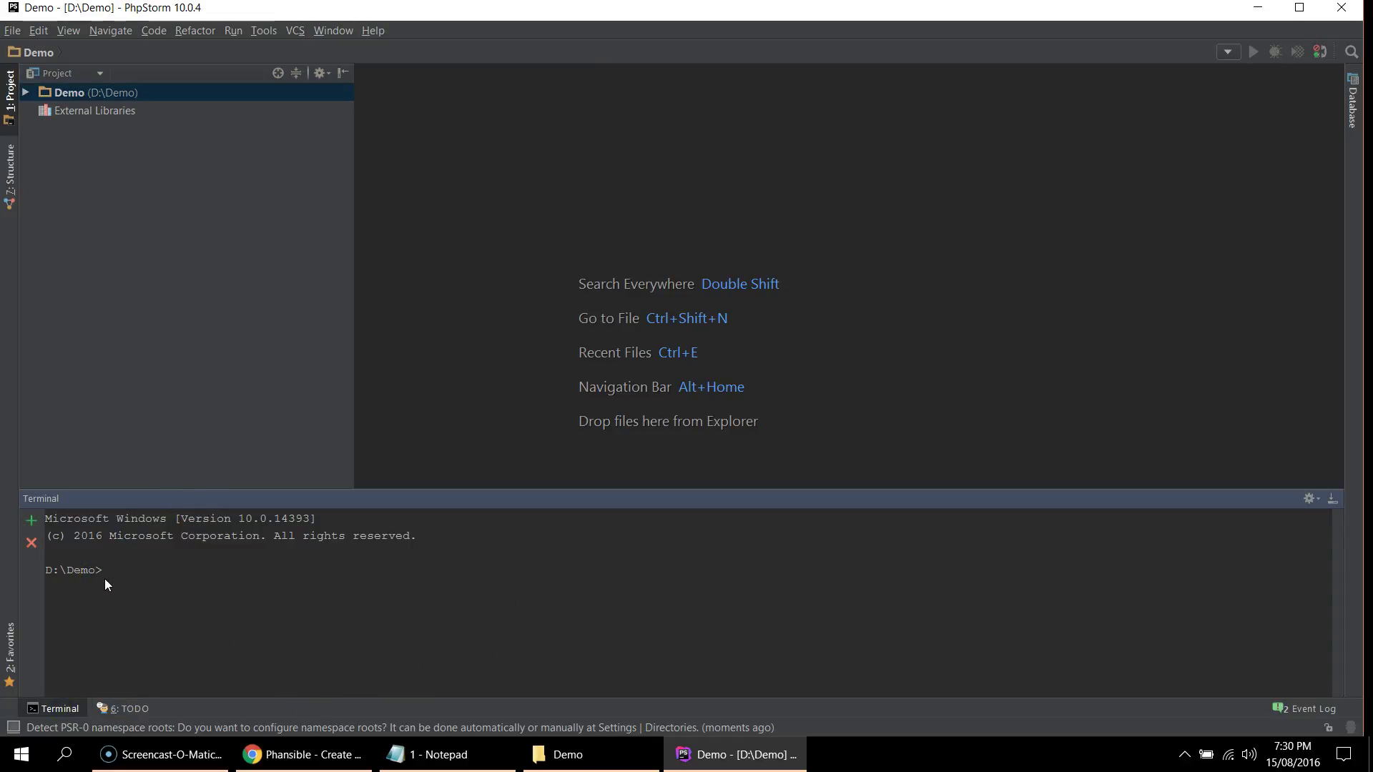
pyautogui.write('grant up')
pyautogui.press('Return')
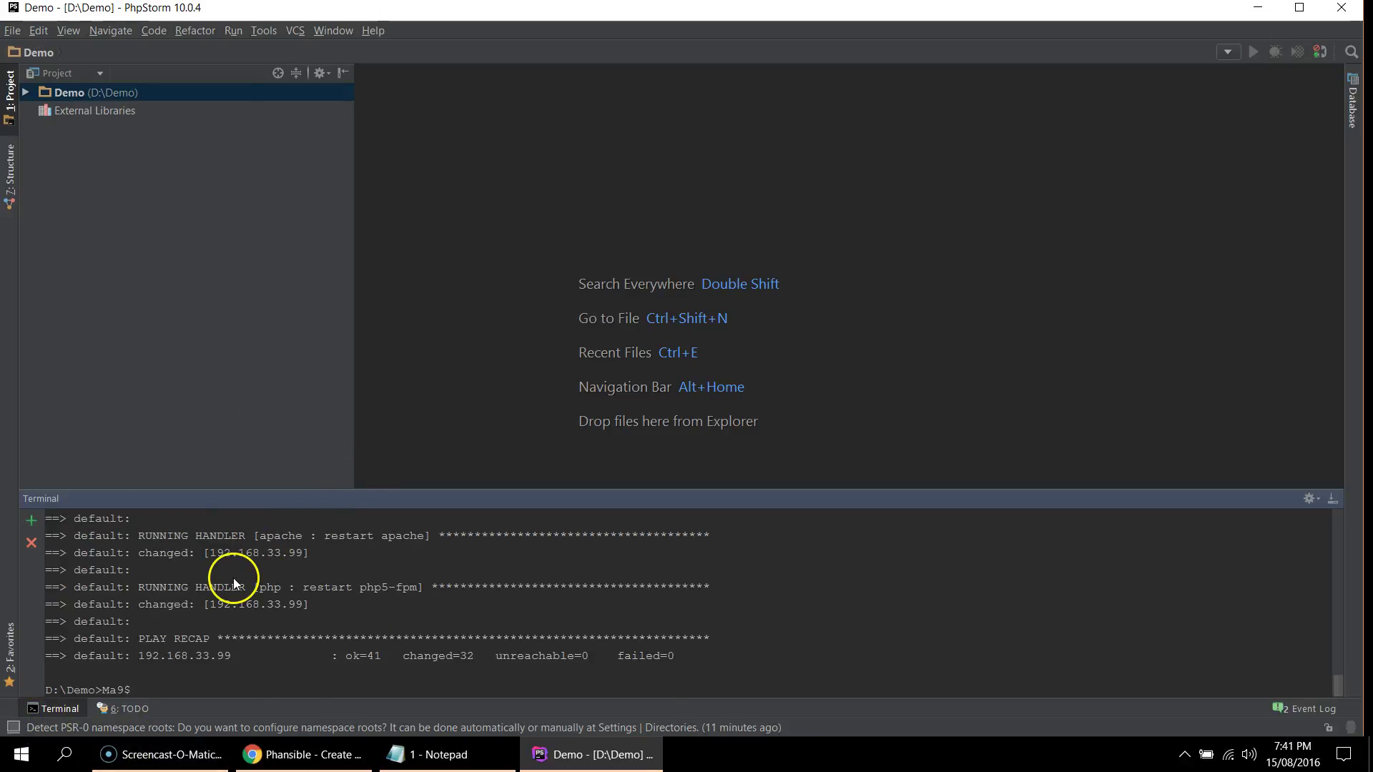
pyautogui.scroll(2, 300, 599)
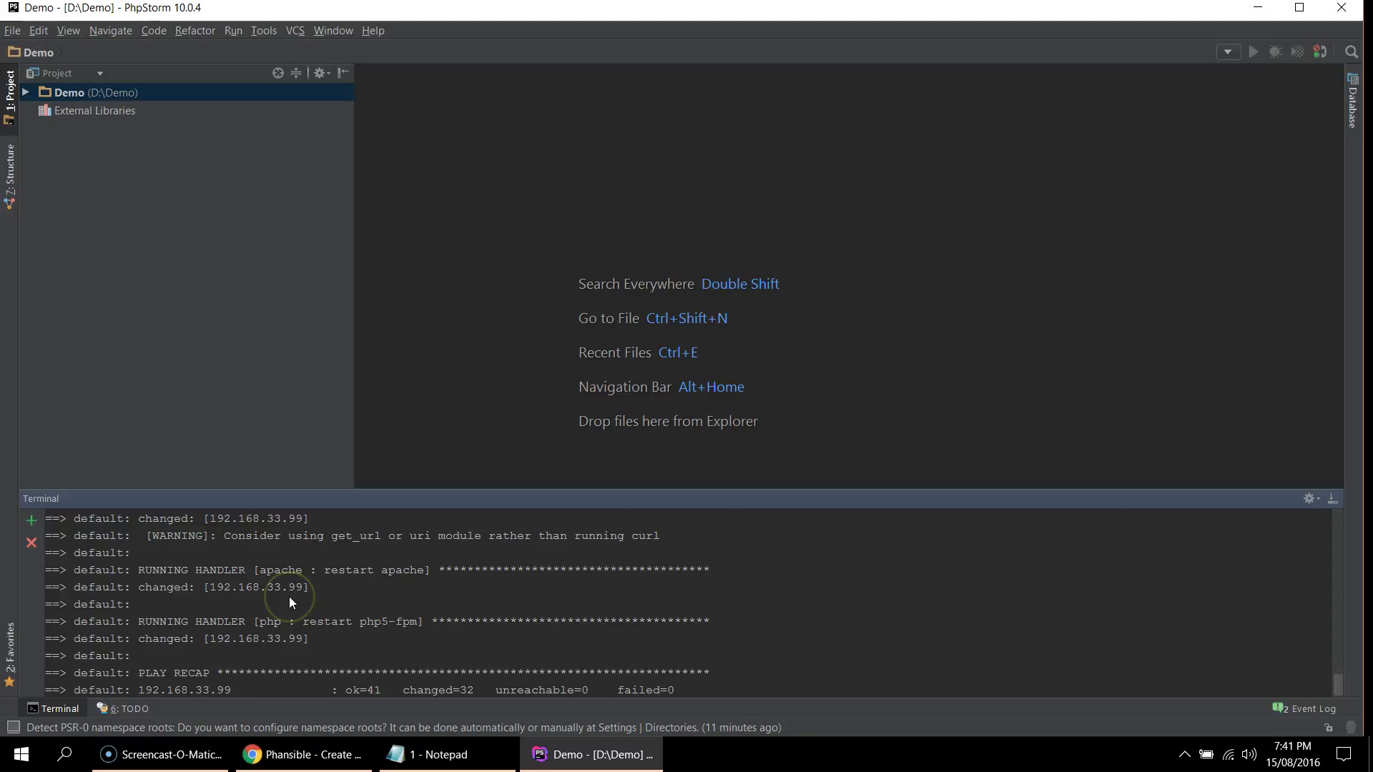
pyautogui.scroll(5, 289, 597)
pyautogui.scroll(-7, 288, 597)
# Once Ansible provisioning finishes, log into the Ubuntu box with vagrant ssh
pyautogui.click(291, 603)
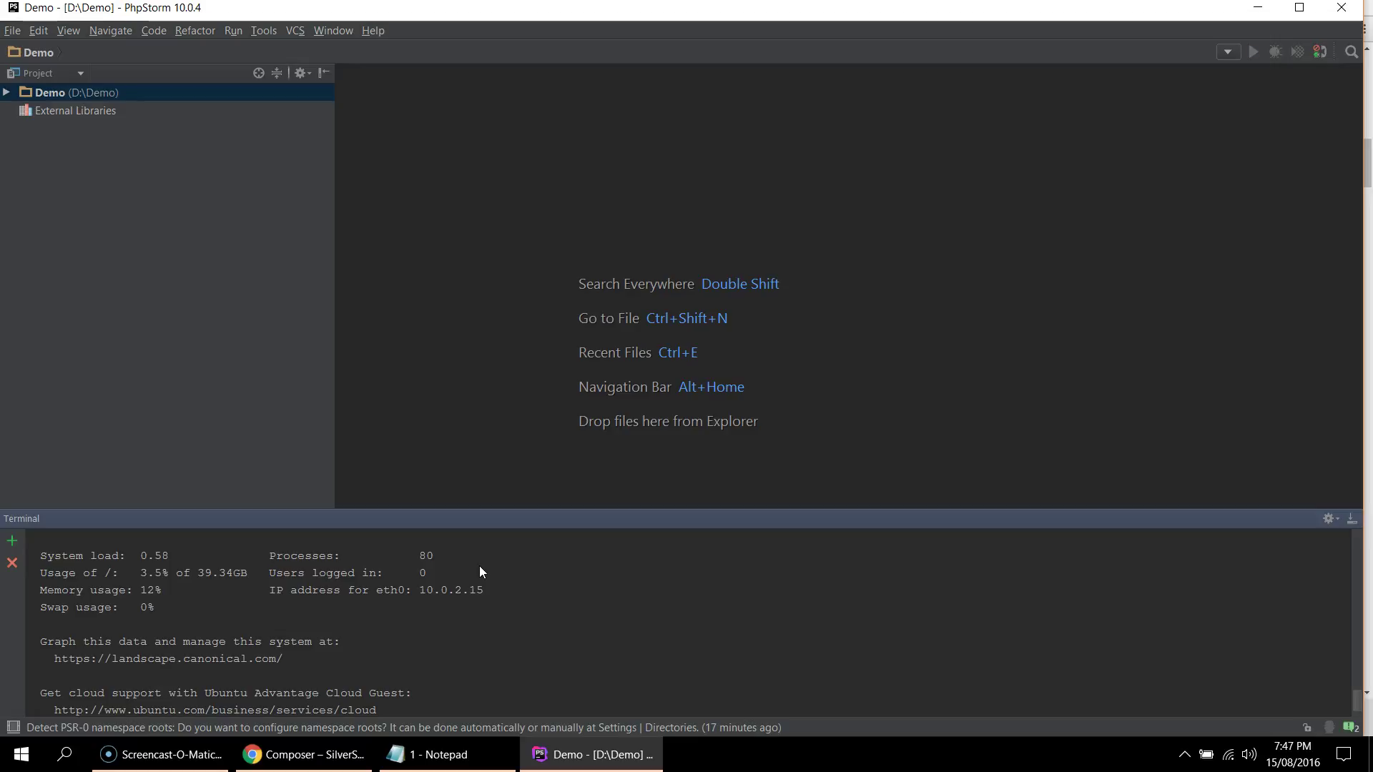
pyautogui.click(435, 496)
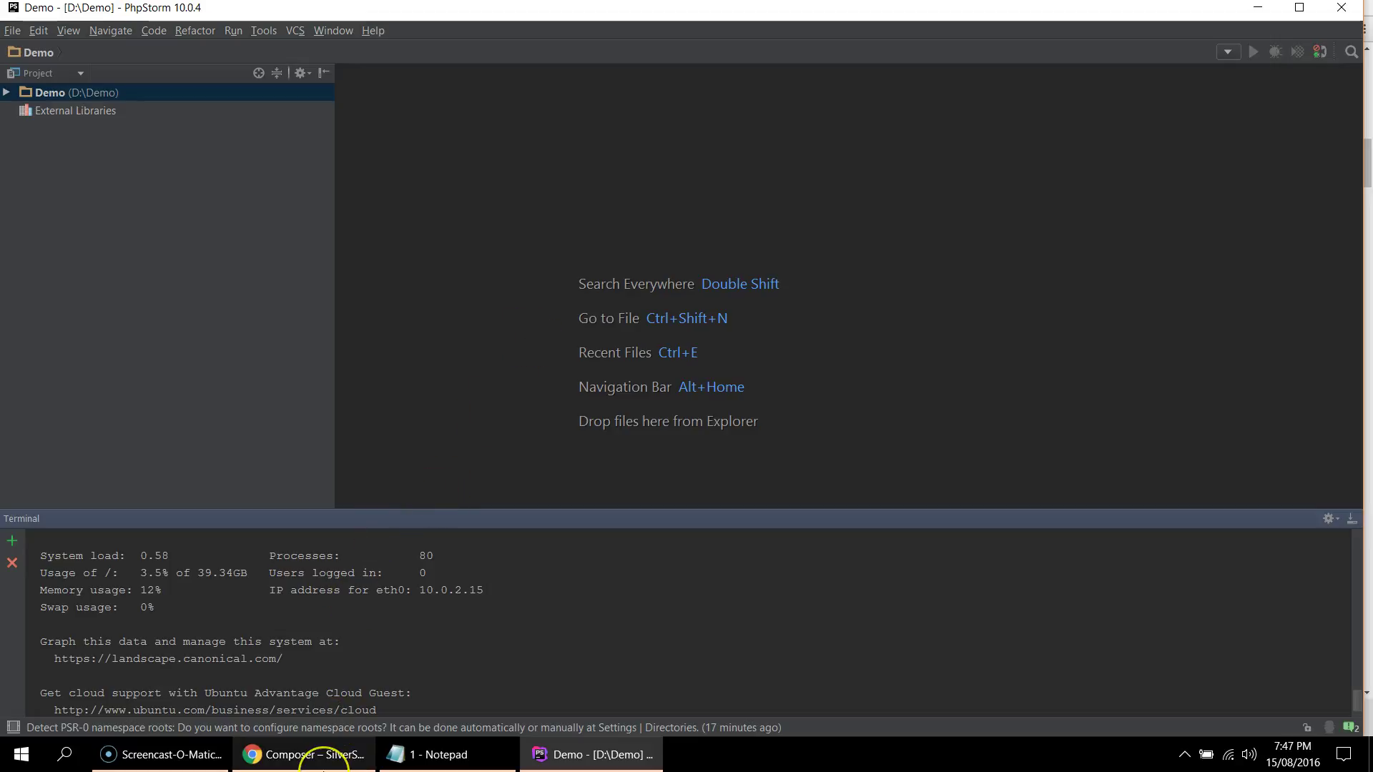
# Search 'putty' in Chrome and open the PuTTY download page on chiark.greenend.org.uk
pyautogui.click(306, 754)
pyautogui.click(850, 30)
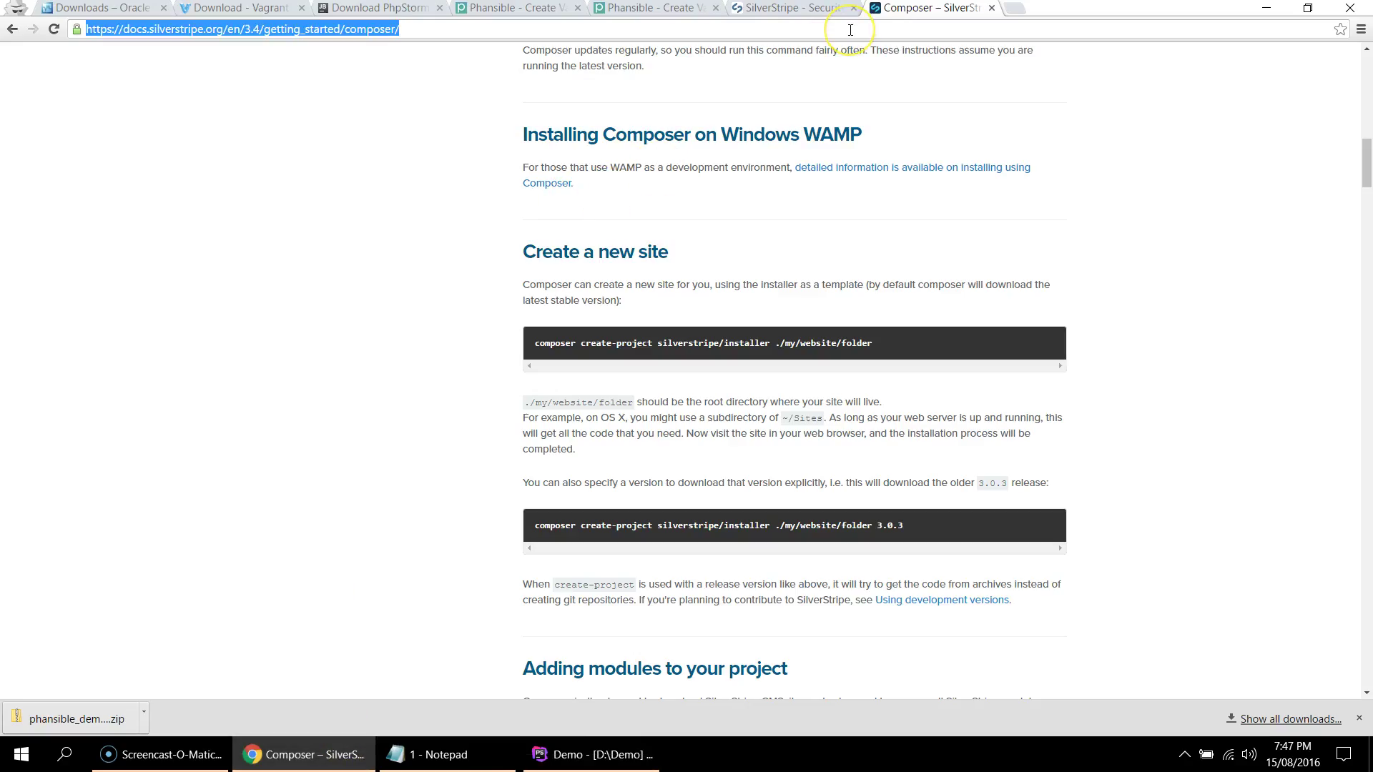
pyautogui.write('putty')
pyautogui.press('Return')
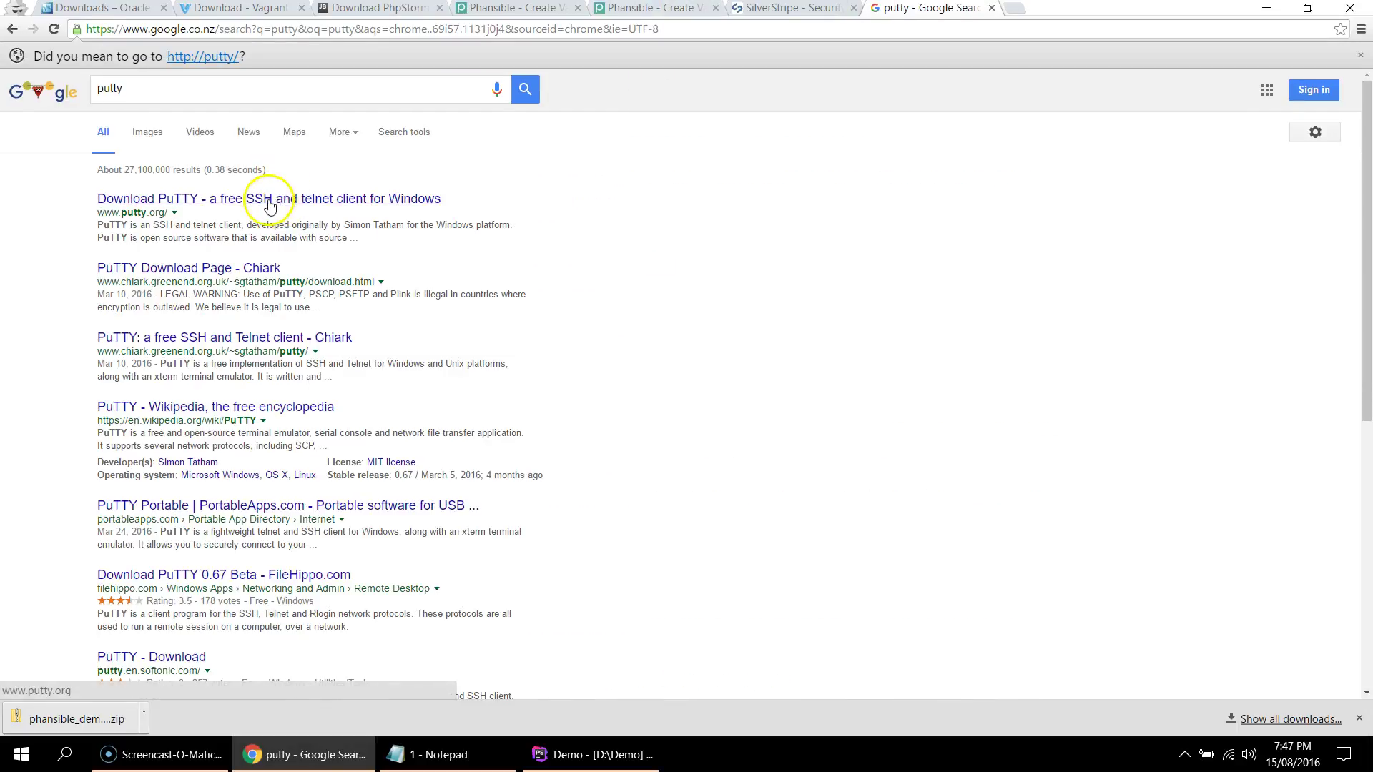
pyautogui.click(269, 200)
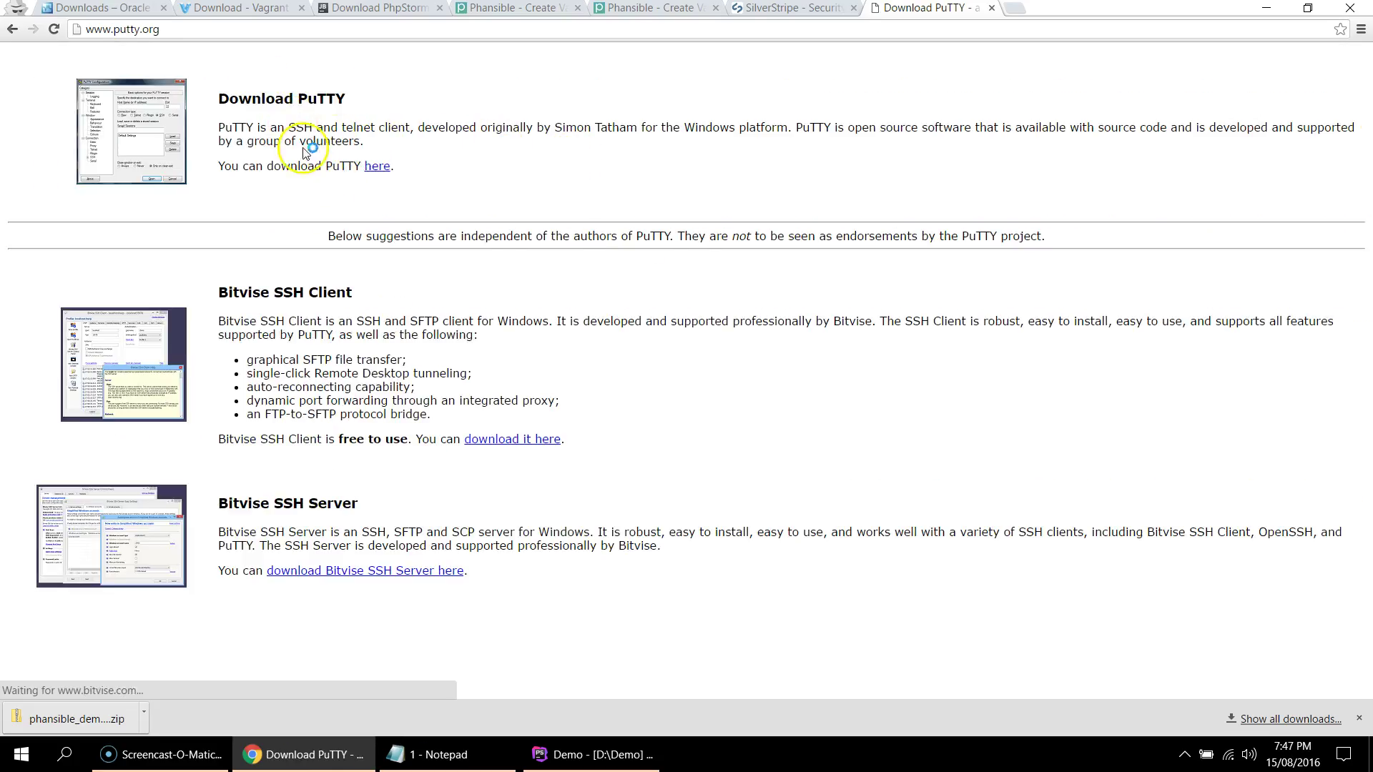
pyautogui.click(382, 169)
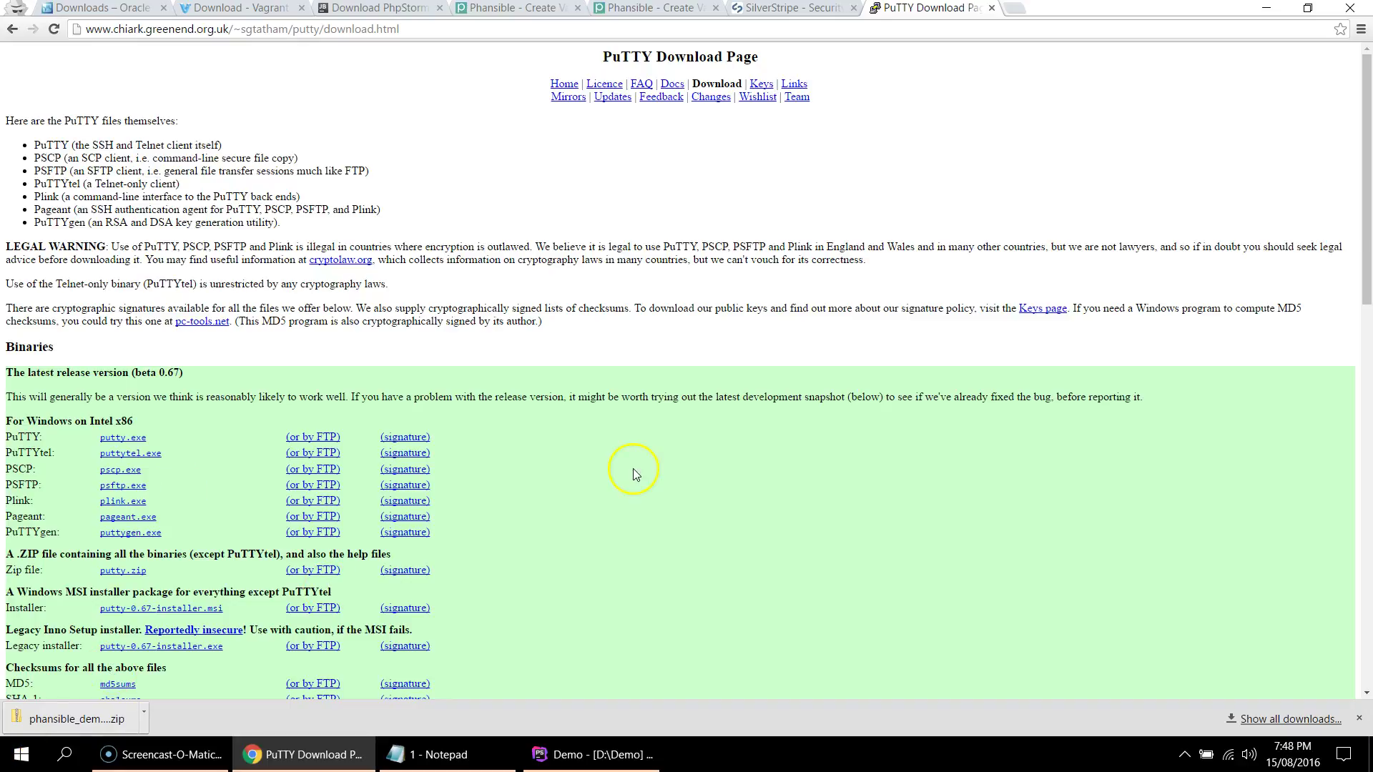
# Open Environment Variables from Control Panel's System advanced settings
pyautogui.click(1268, 7)
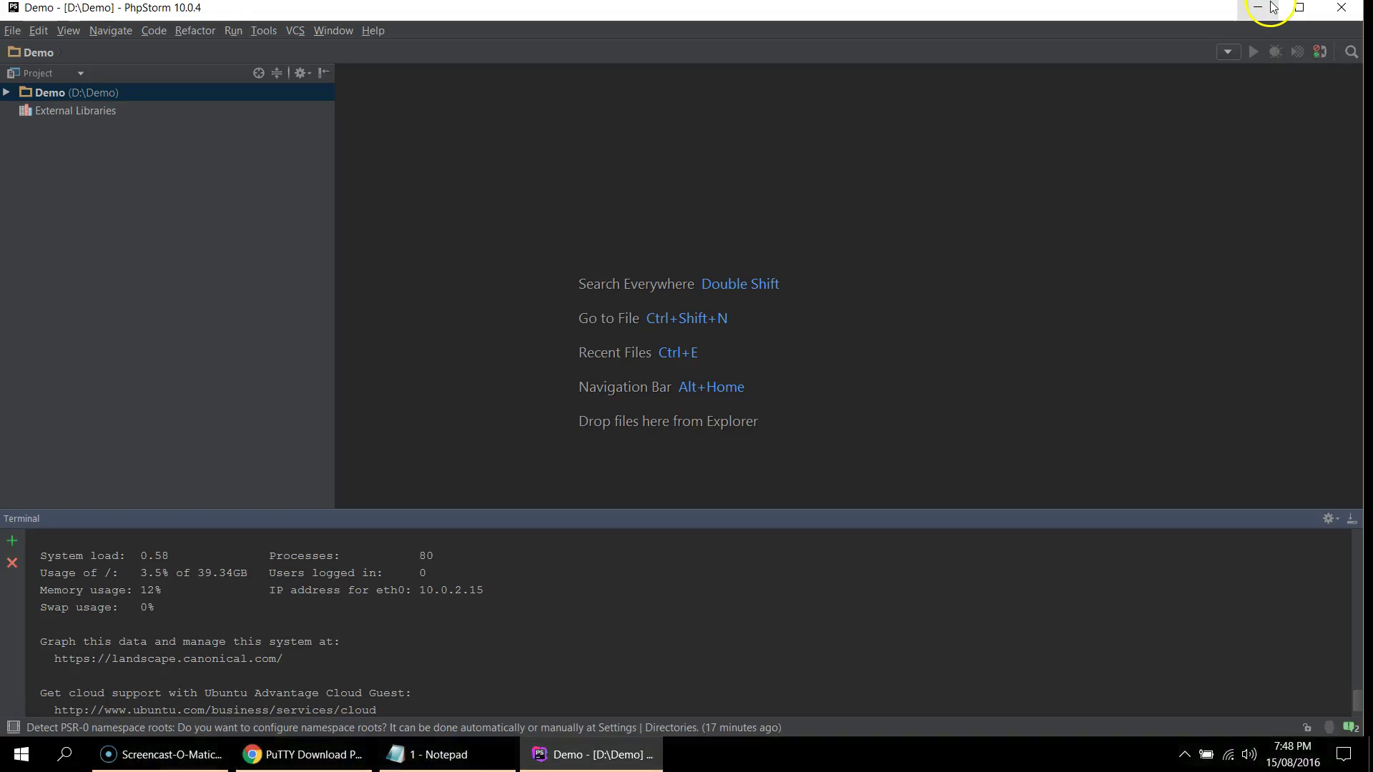
pyautogui.click(1271, 7)
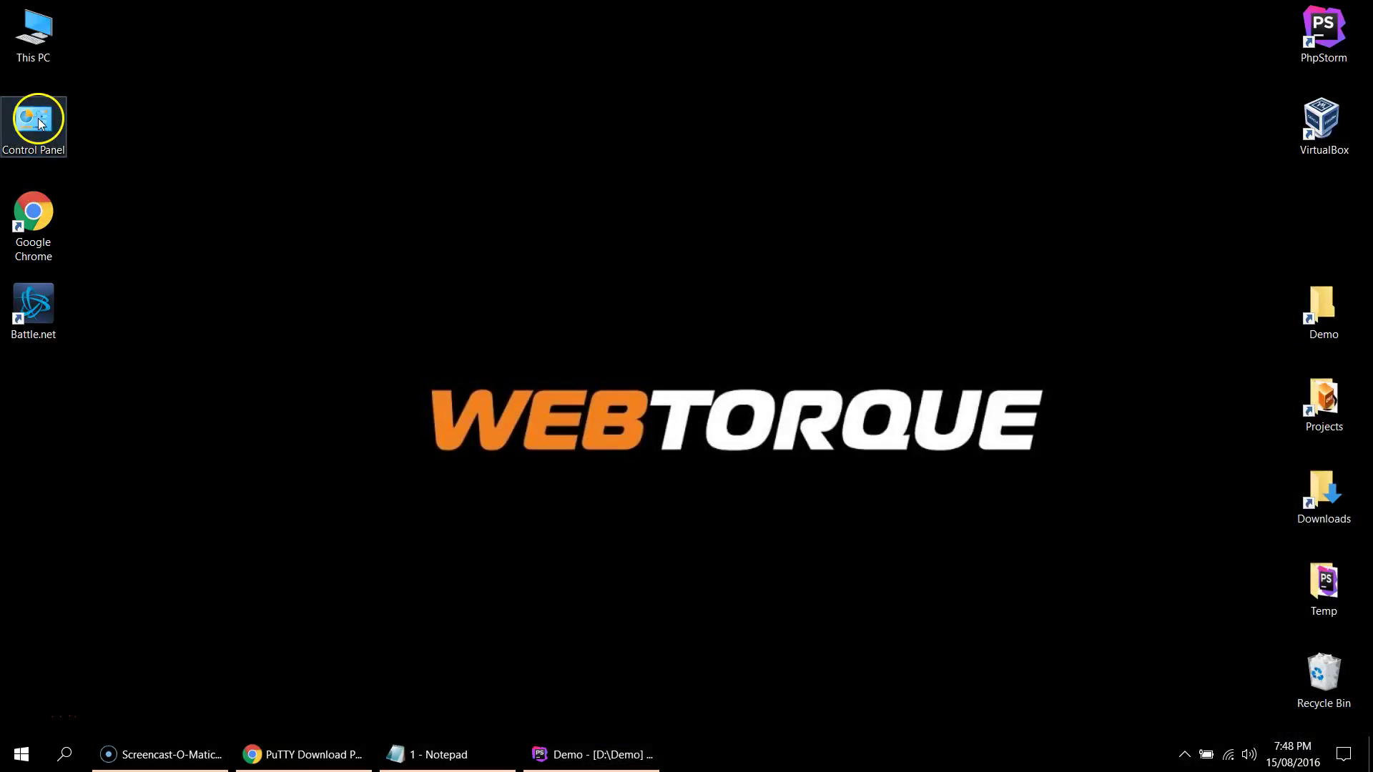
pyautogui.doubleClick(38, 118)
pyautogui.scroll(-3, 858, 353)
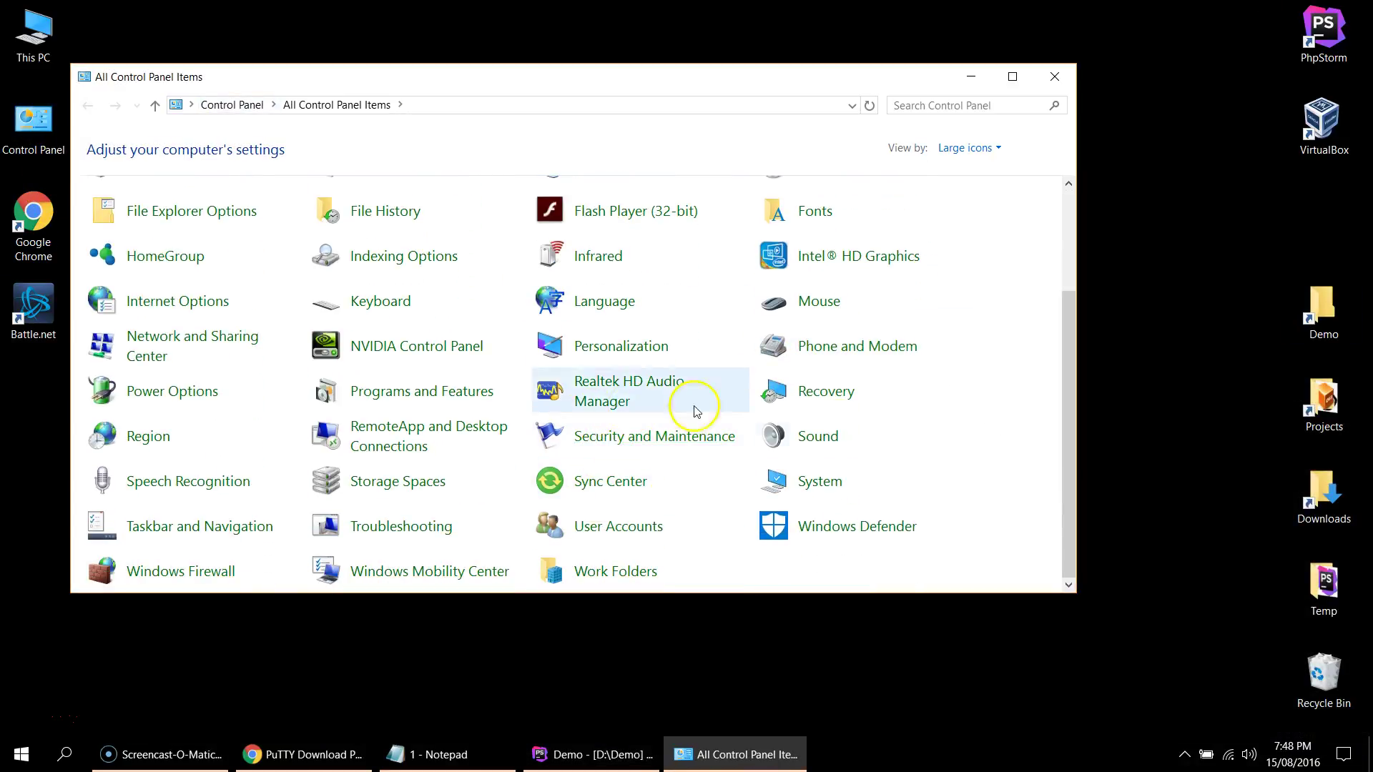
pyautogui.click(824, 481)
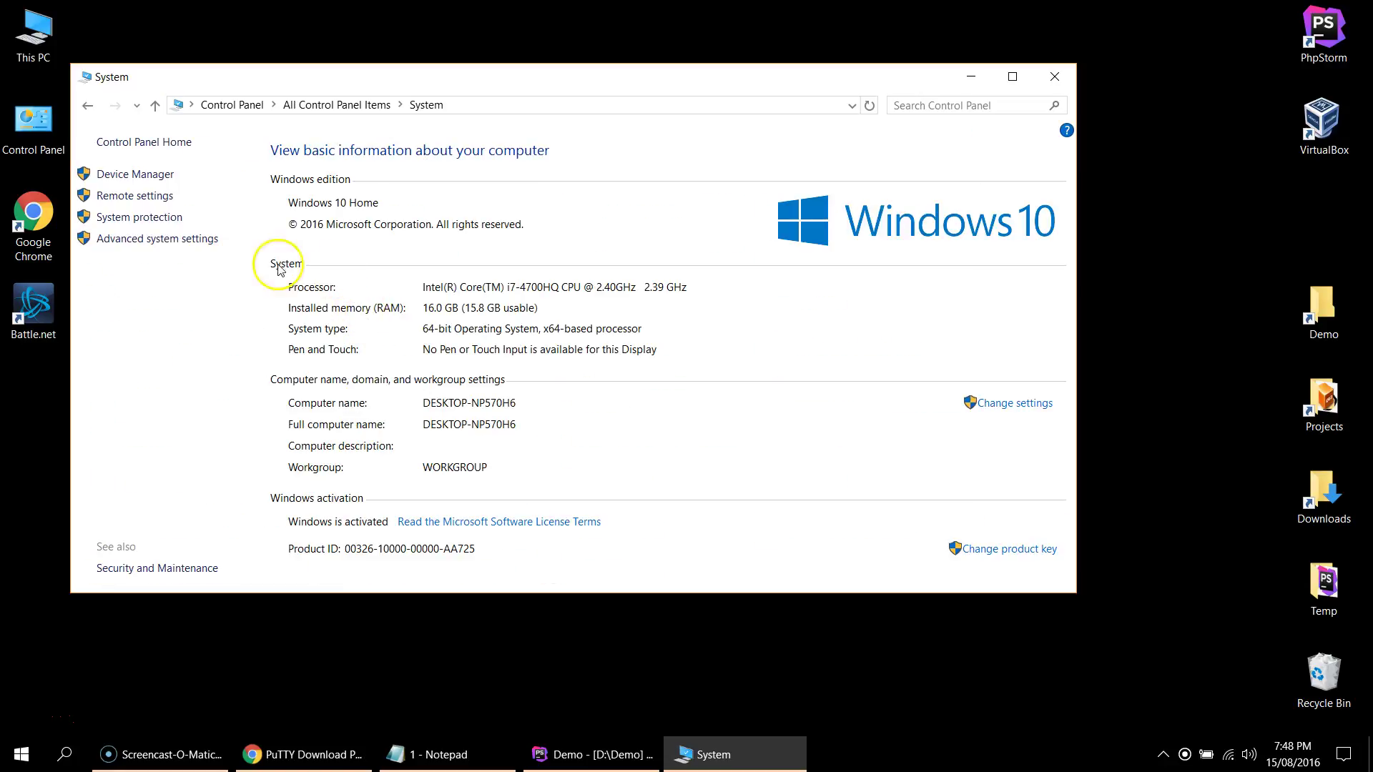
pyautogui.click(142, 242)
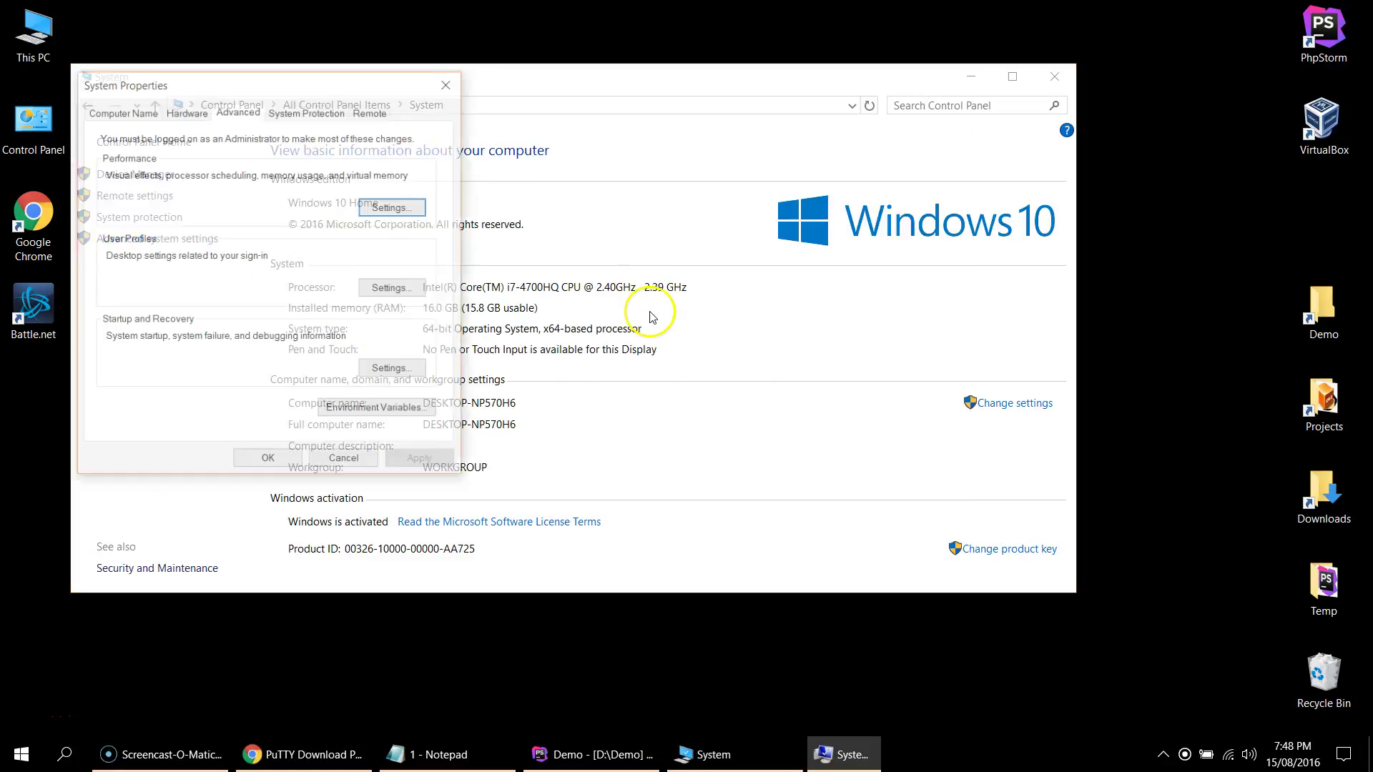
pyautogui.click(334, 417)
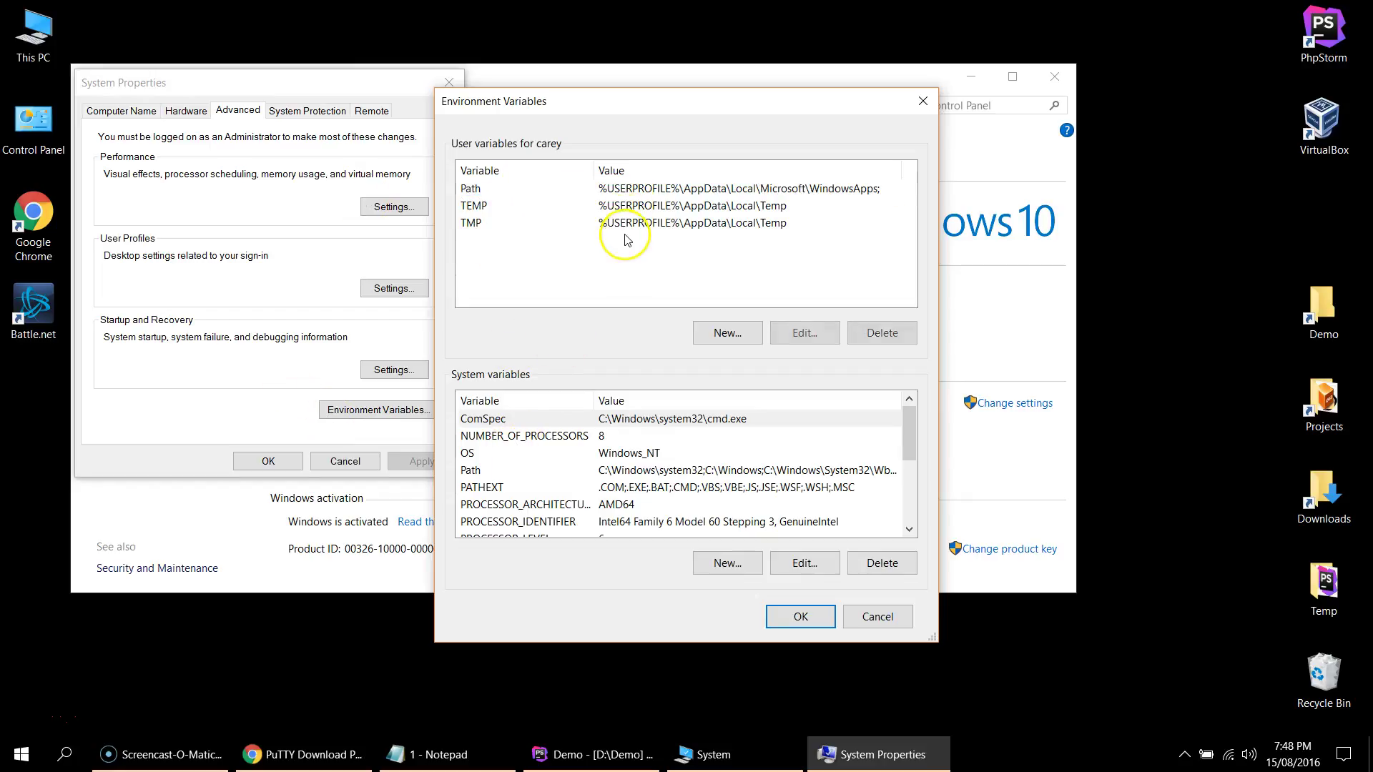
# Review the user and system Path entries for Vagrant and Git bin, then close everything
pyautogui.doubleClick(622, 187)
pyautogui.click(904, 416)
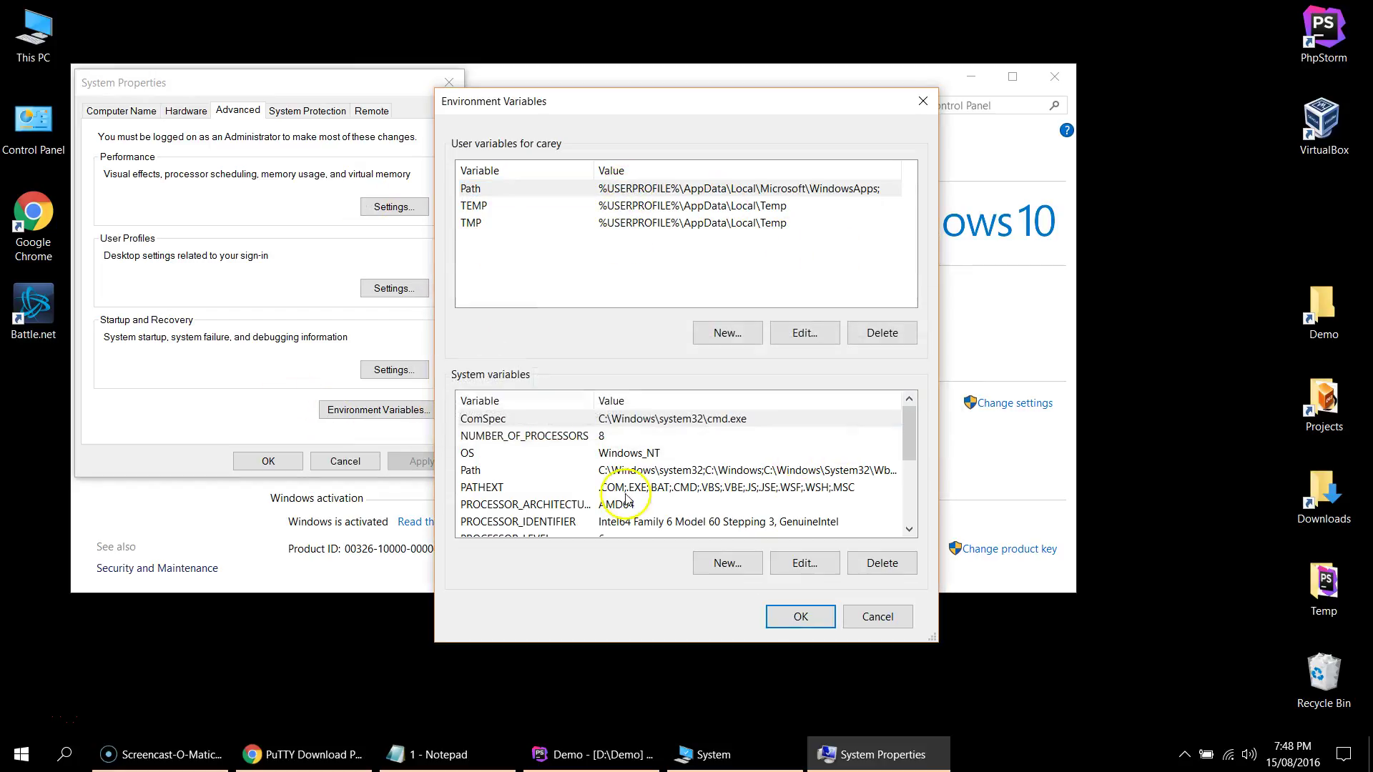
pyautogui.click(500, 473)
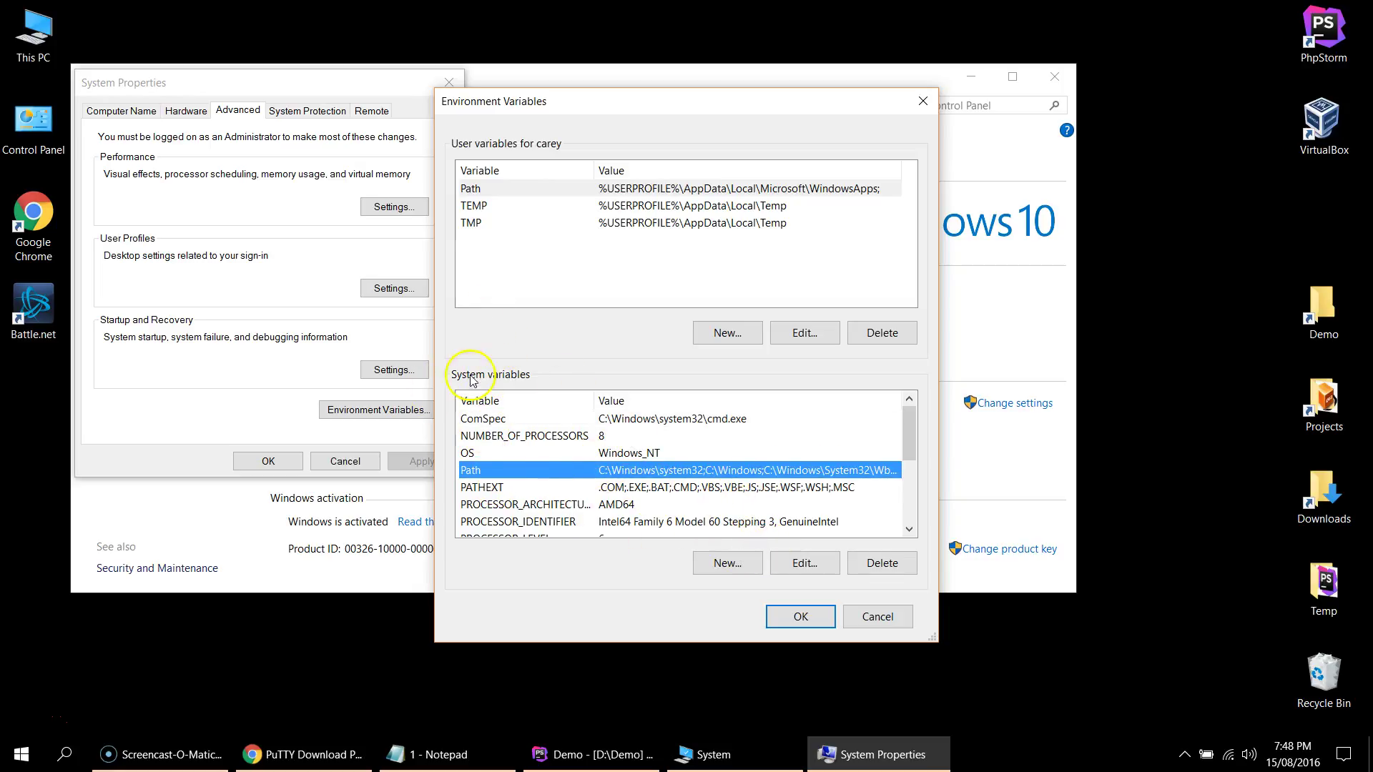
pyautogui.click(805, 564)
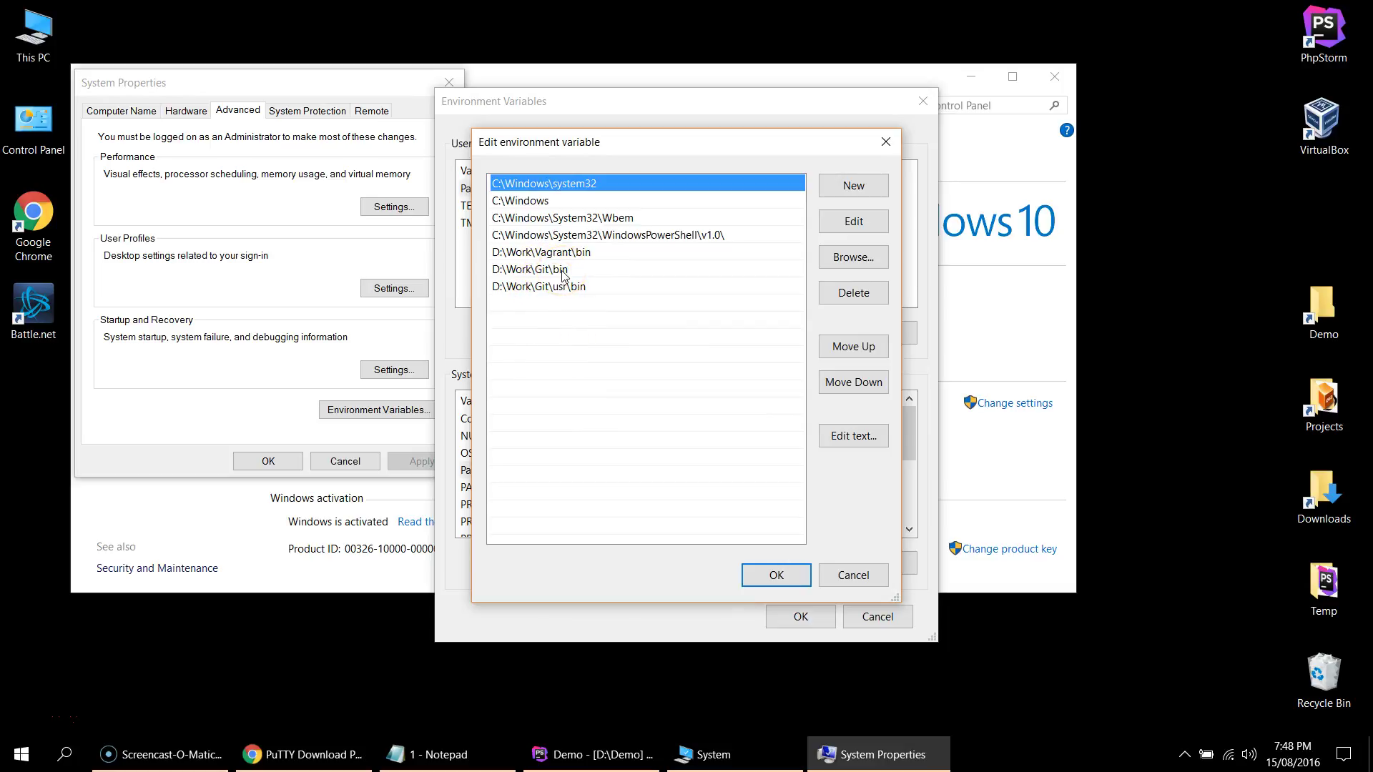
pyautogui.click(607, 376)
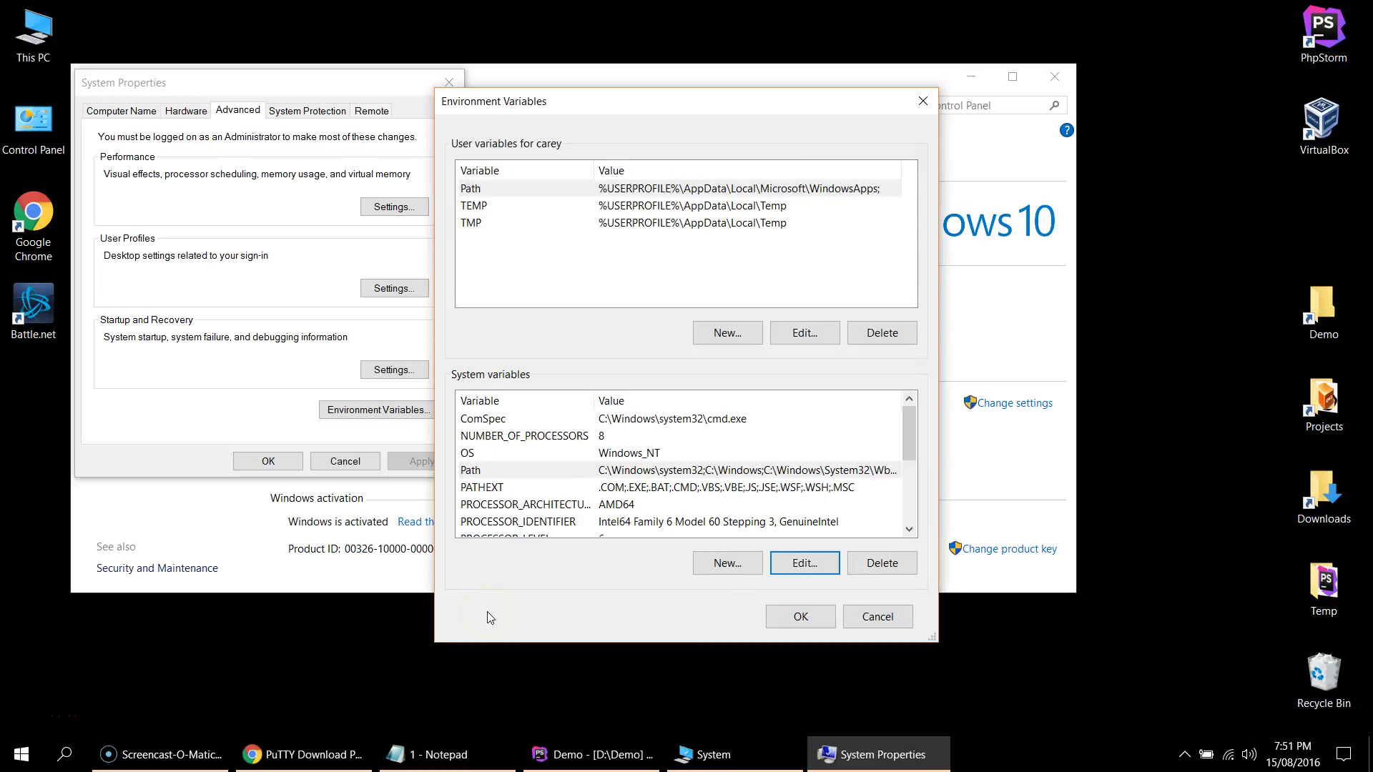
pyautogui.click(795, 617)
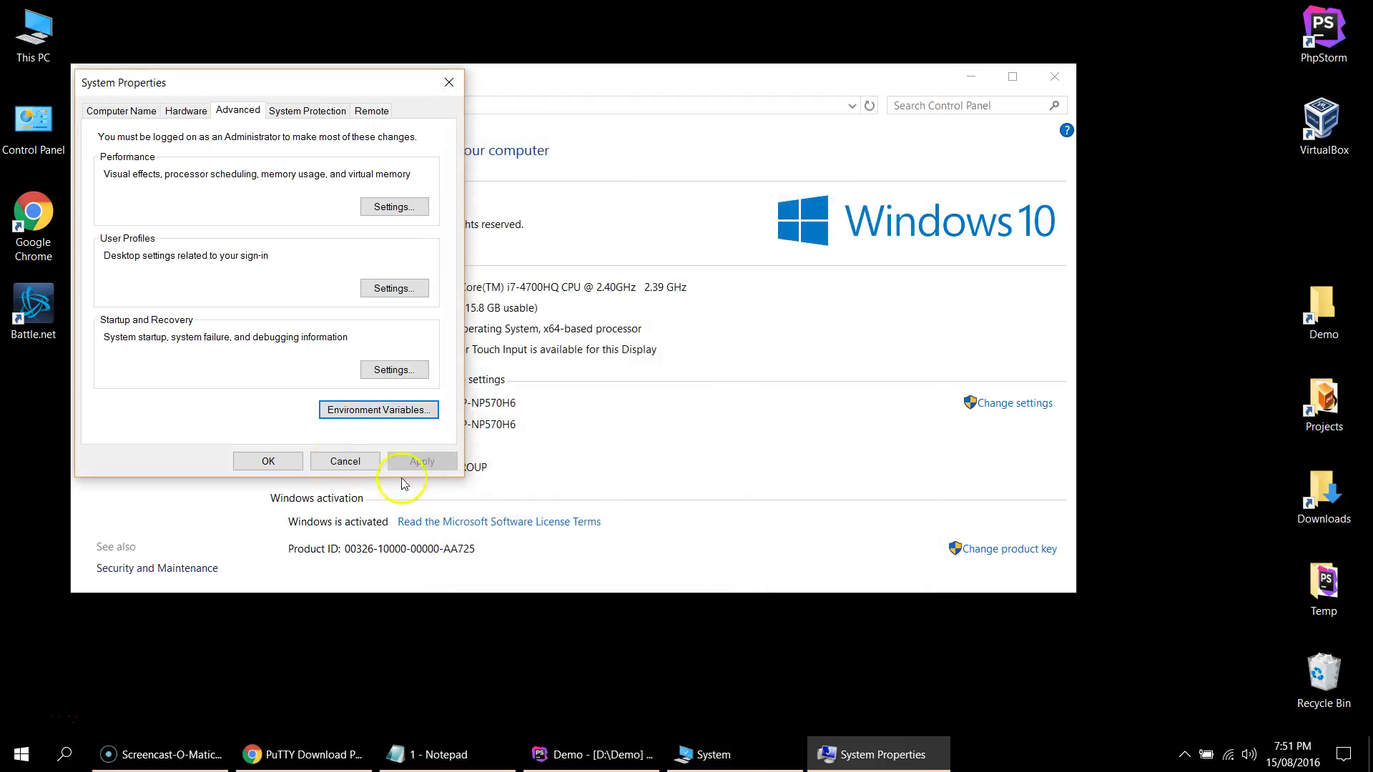
pyautogui.click(363, 470)
pyautogui.click(1062, 76)
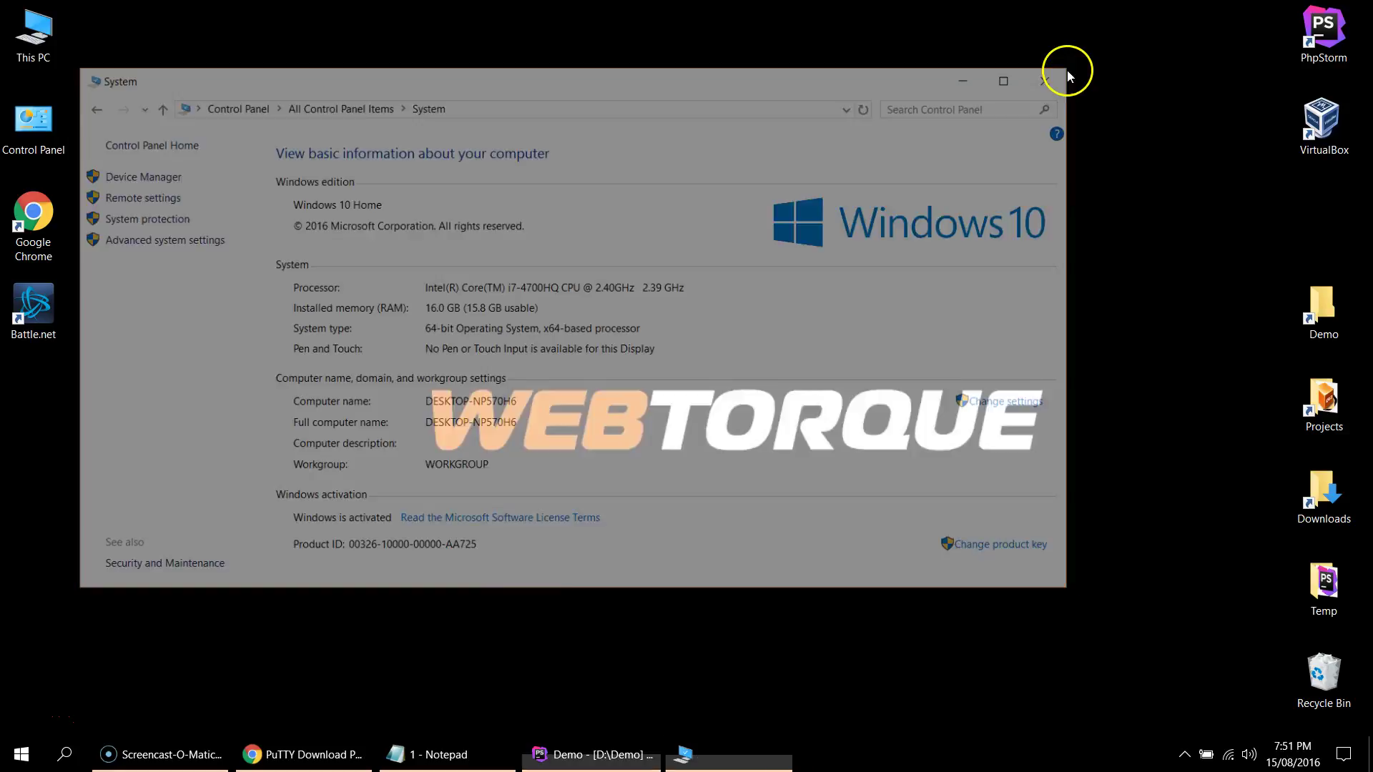
# SSH into the Vagrant box, cd to /vagrant and list it, revealing the public folder
pyautogui.click(543, 753)
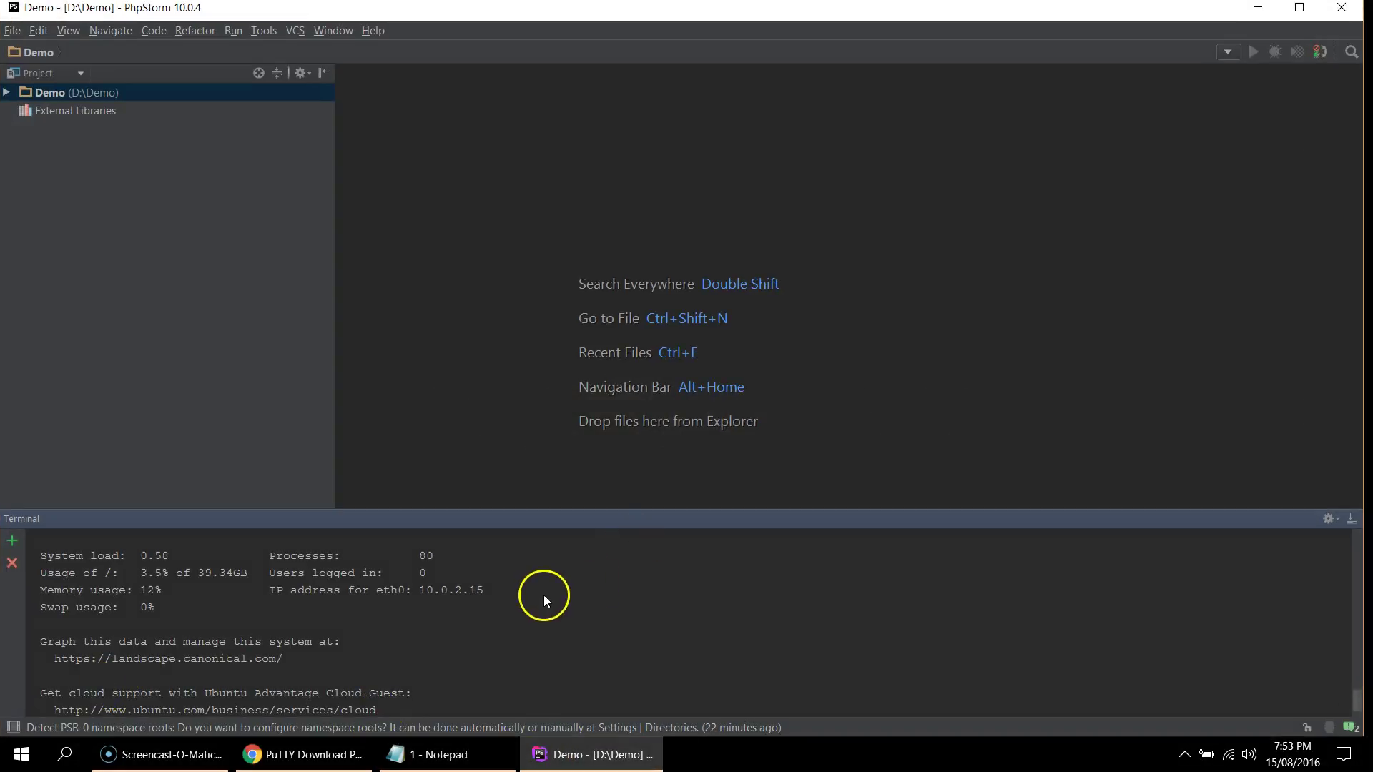
pyautogui.scroll(-2, 542, 601)
pyautogui.scroll(-1, 539, 605)
pyautogui.scroll(-1, 541, 613)
pyautogui.scroll(-1, 531, 614)
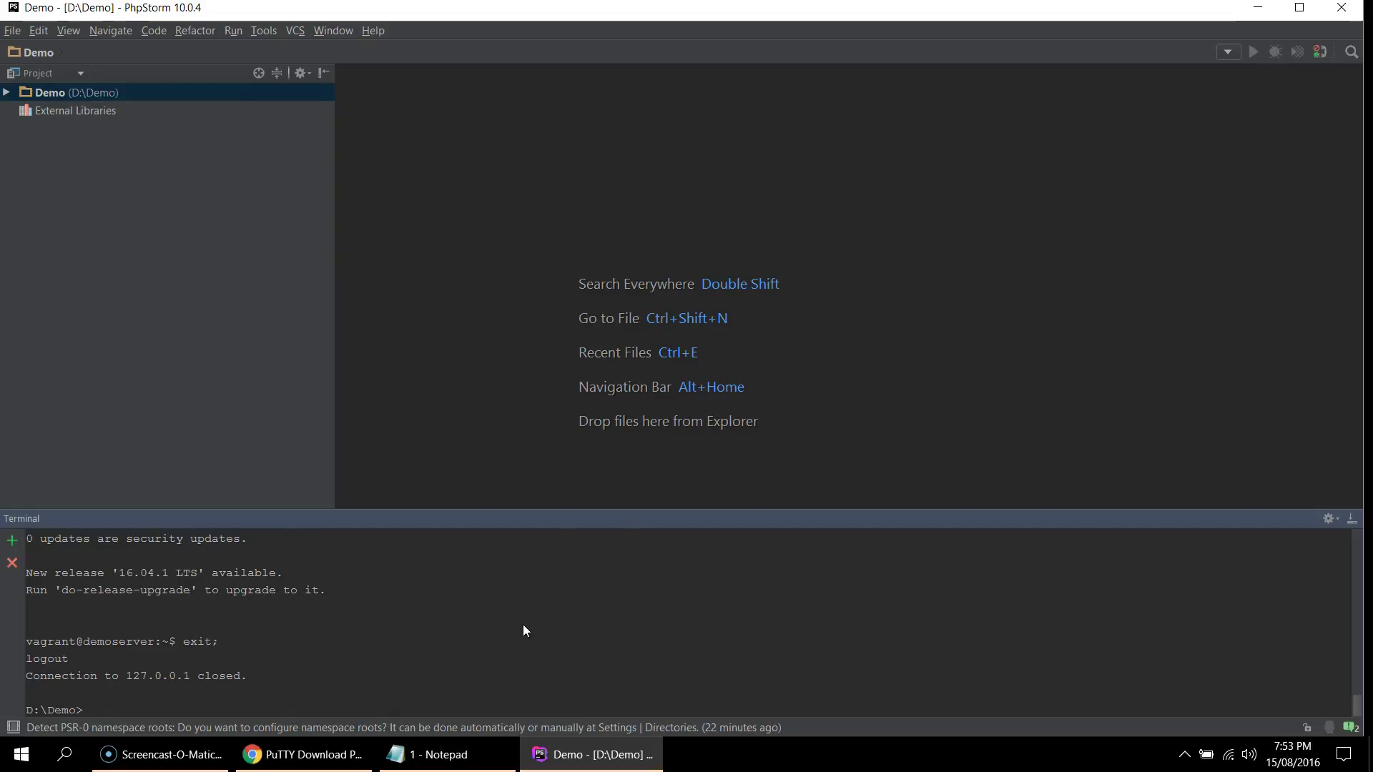
pyautogui.write('vagrant ssh')
pyautogui.press('Return')
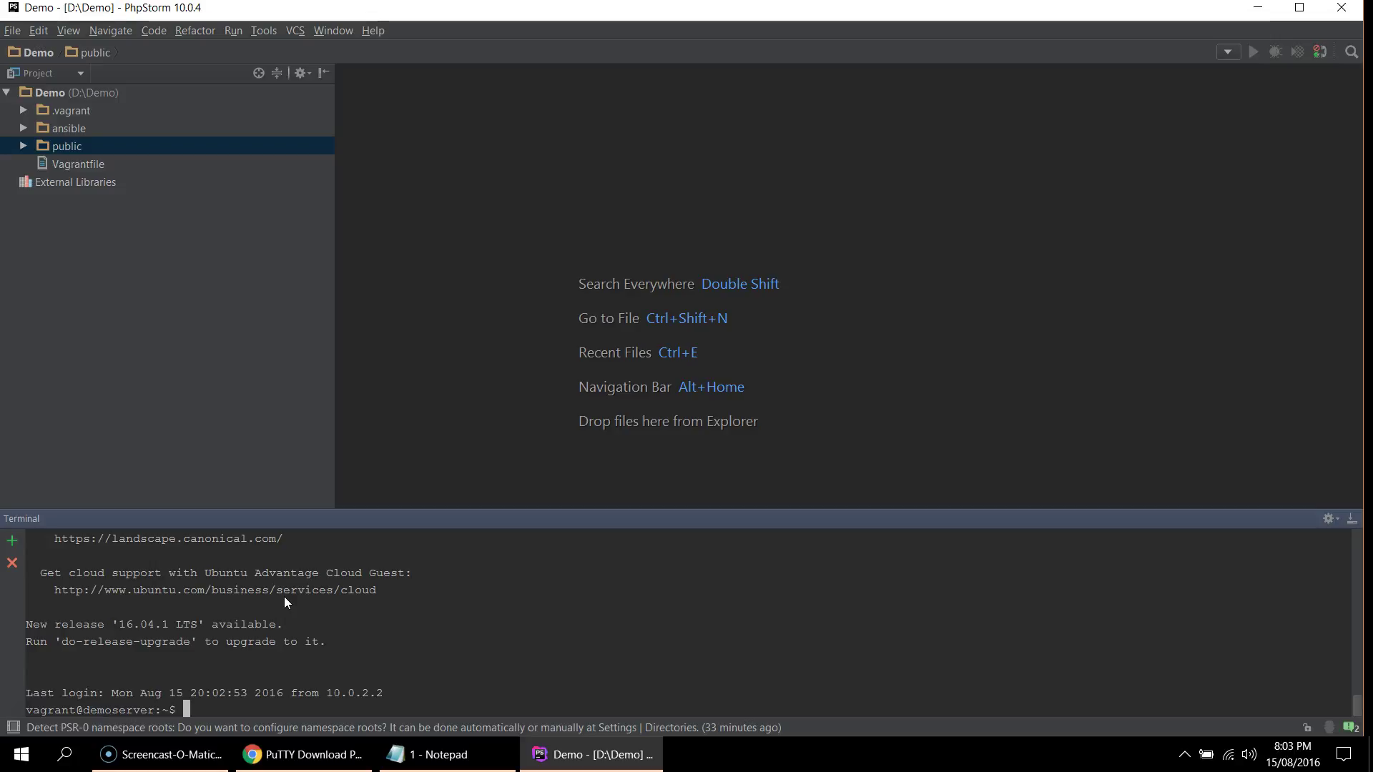
pyautogui.write('cd /vagrant')
pyautogui.press('Return')
pyautogui.write('ls')
pyautogui.press('Return')
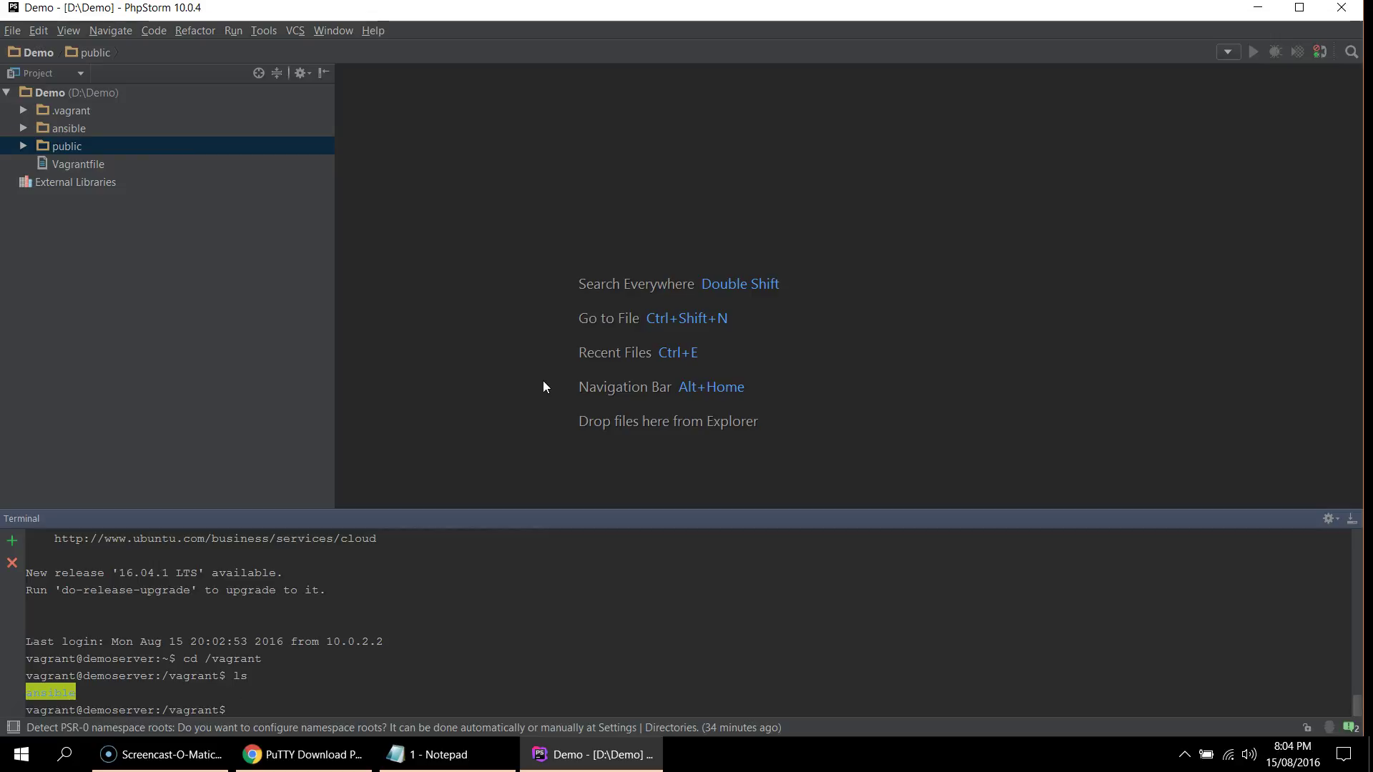
# Delete the ansible folder inside public, then list /vagrant again in the terminal
pyautogui.click(23, 145)
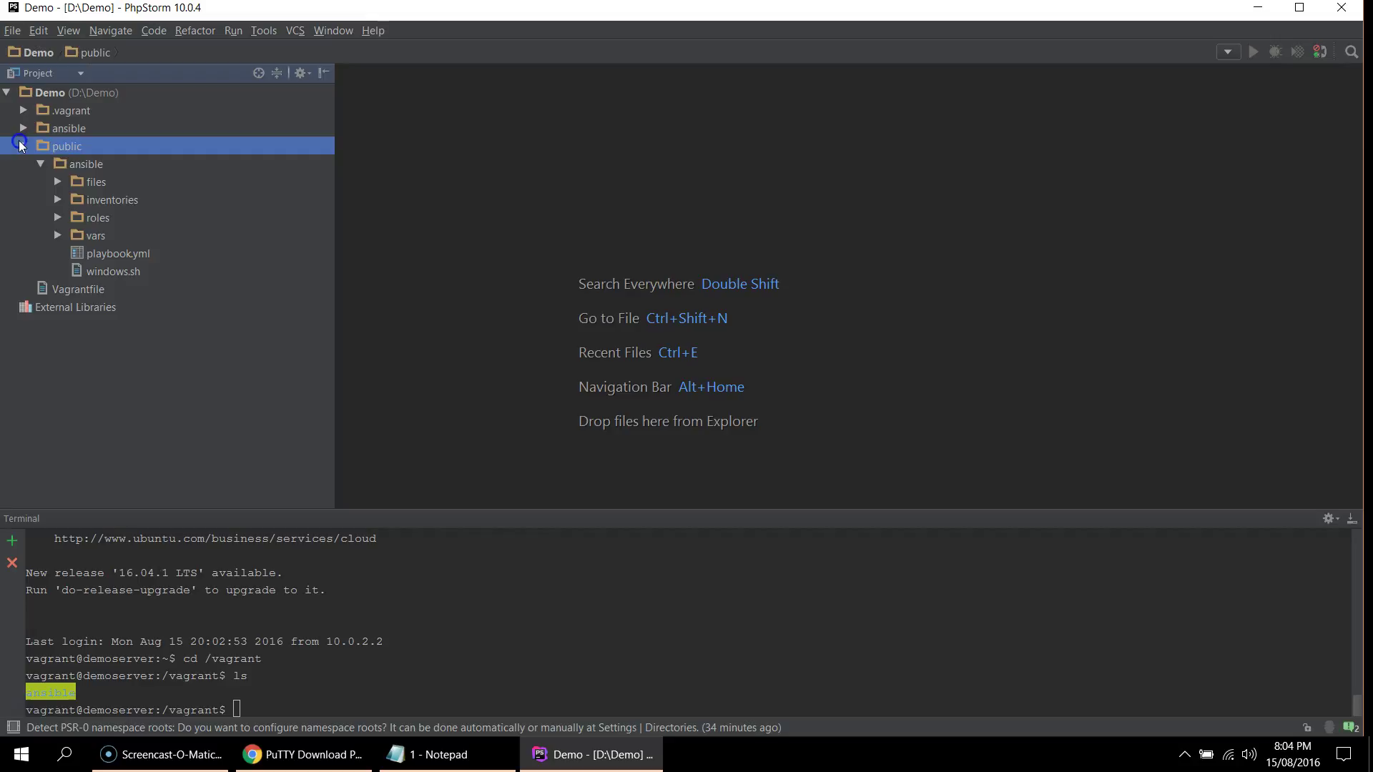
pyautogui.click(73, 164)
pyautogui.rightClick(72, 164)
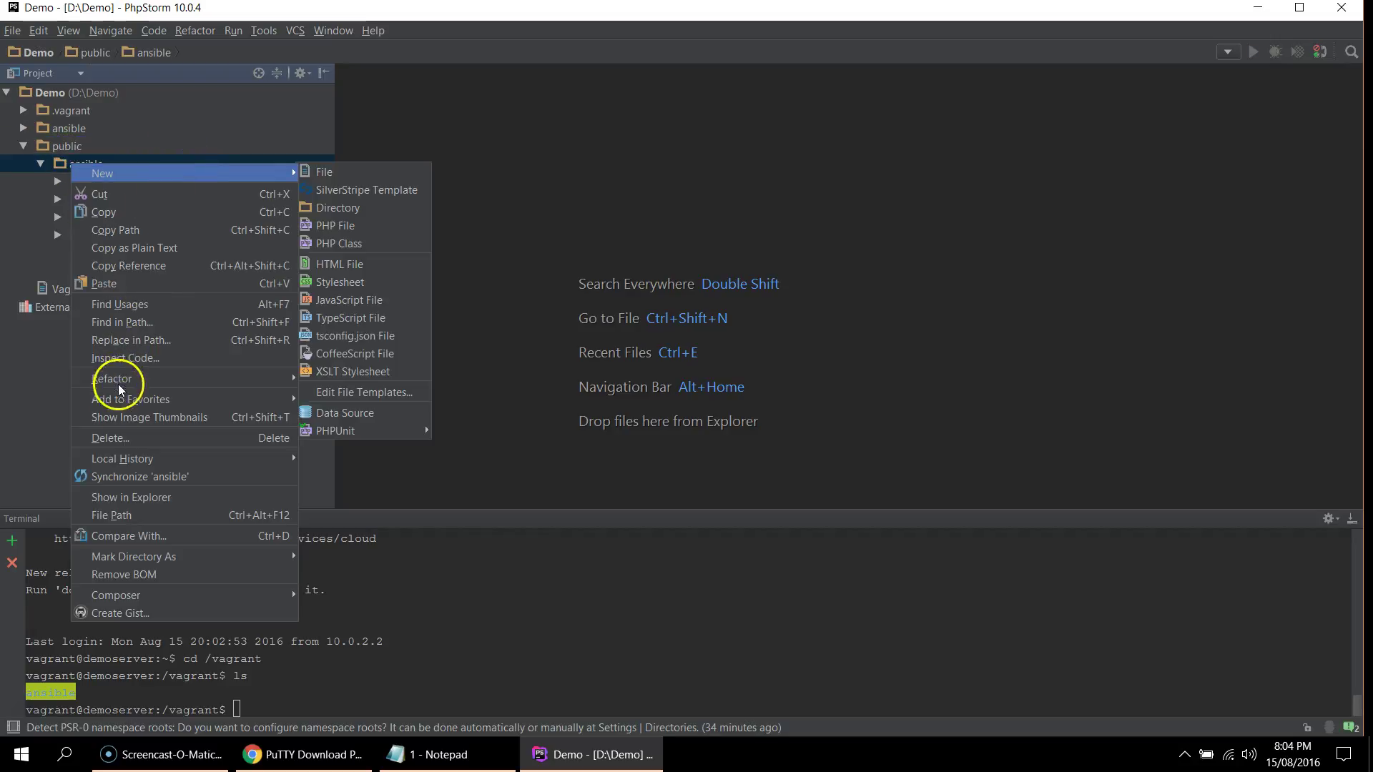
pyautogui.click(118, 440)
pyautogui.click(635, 414)
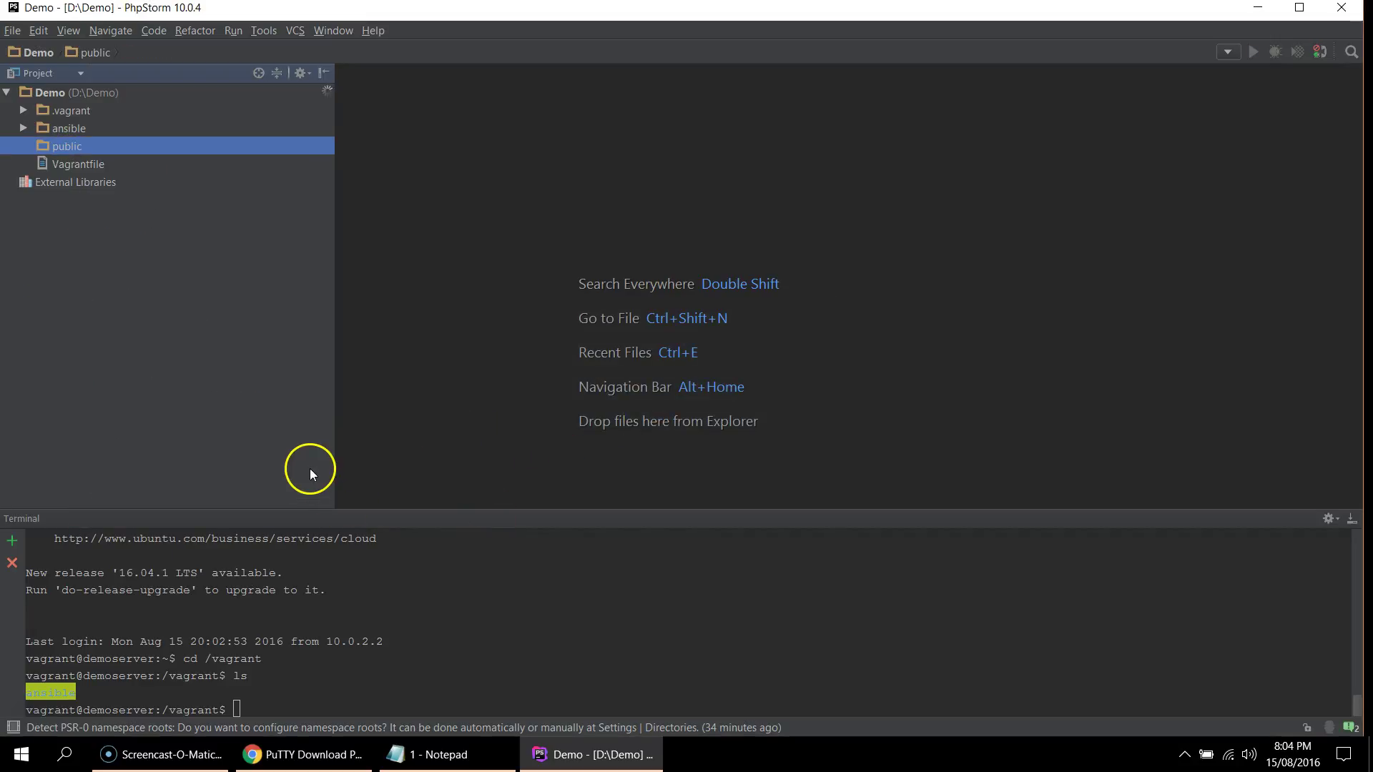
pyautogui.click(381, 657)
pyautogui.write('ls')
pyautogui.press('Return')
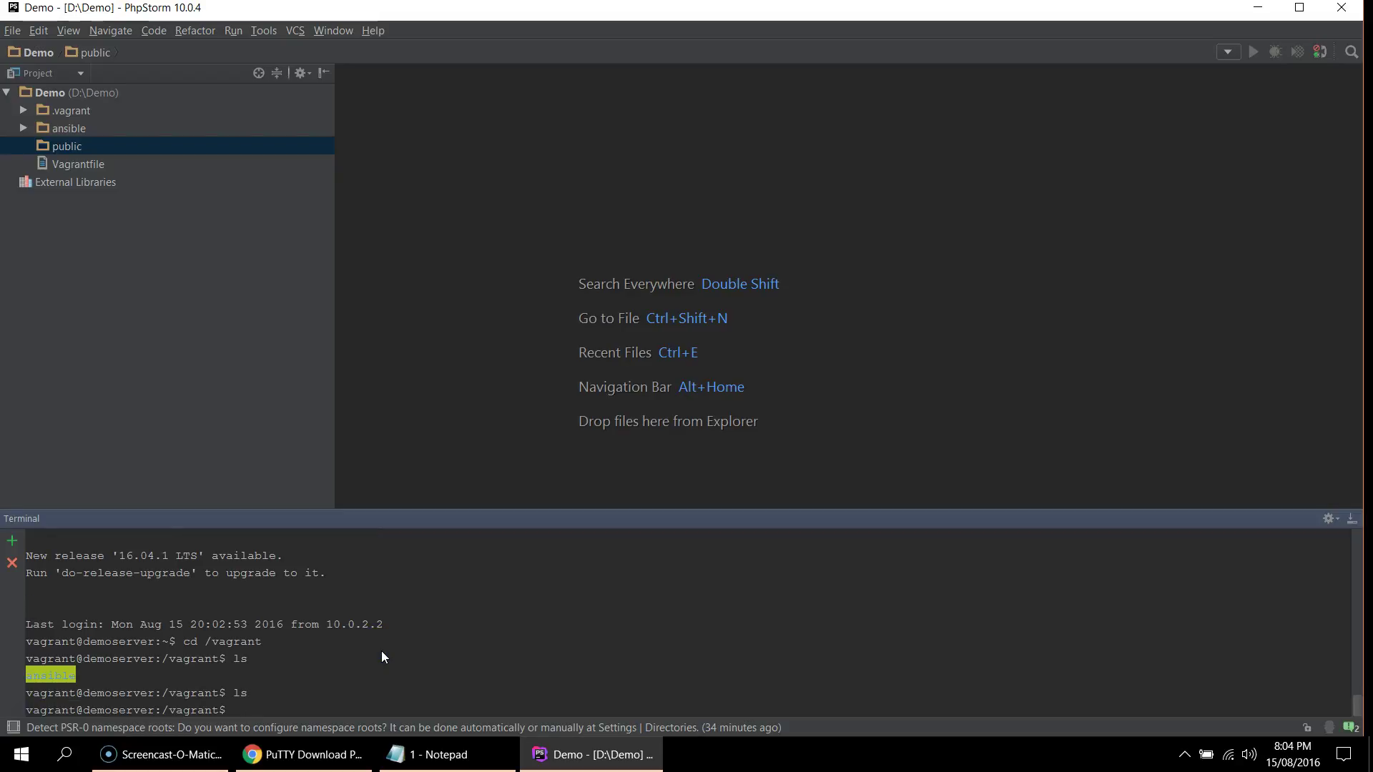
pyautogui.write('com')
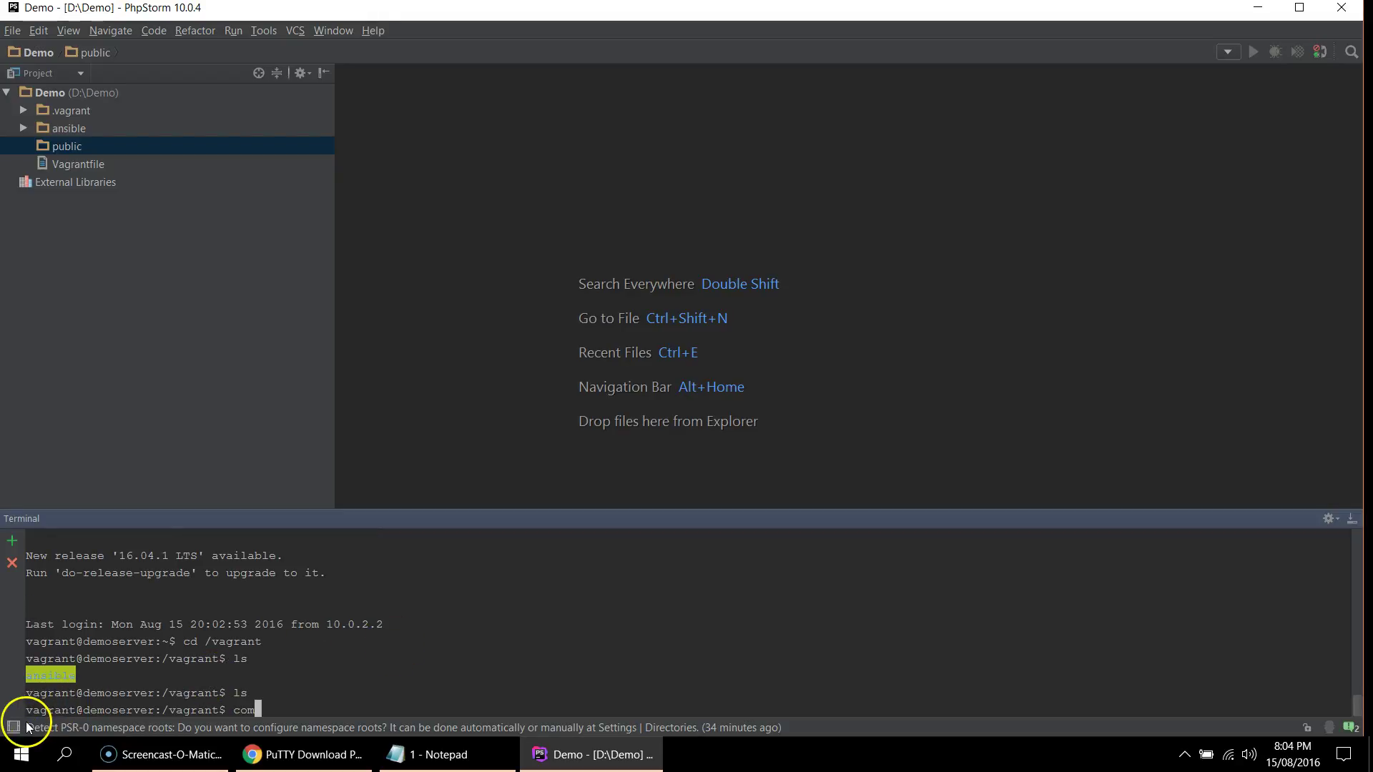
pyautogui.write('poser ')
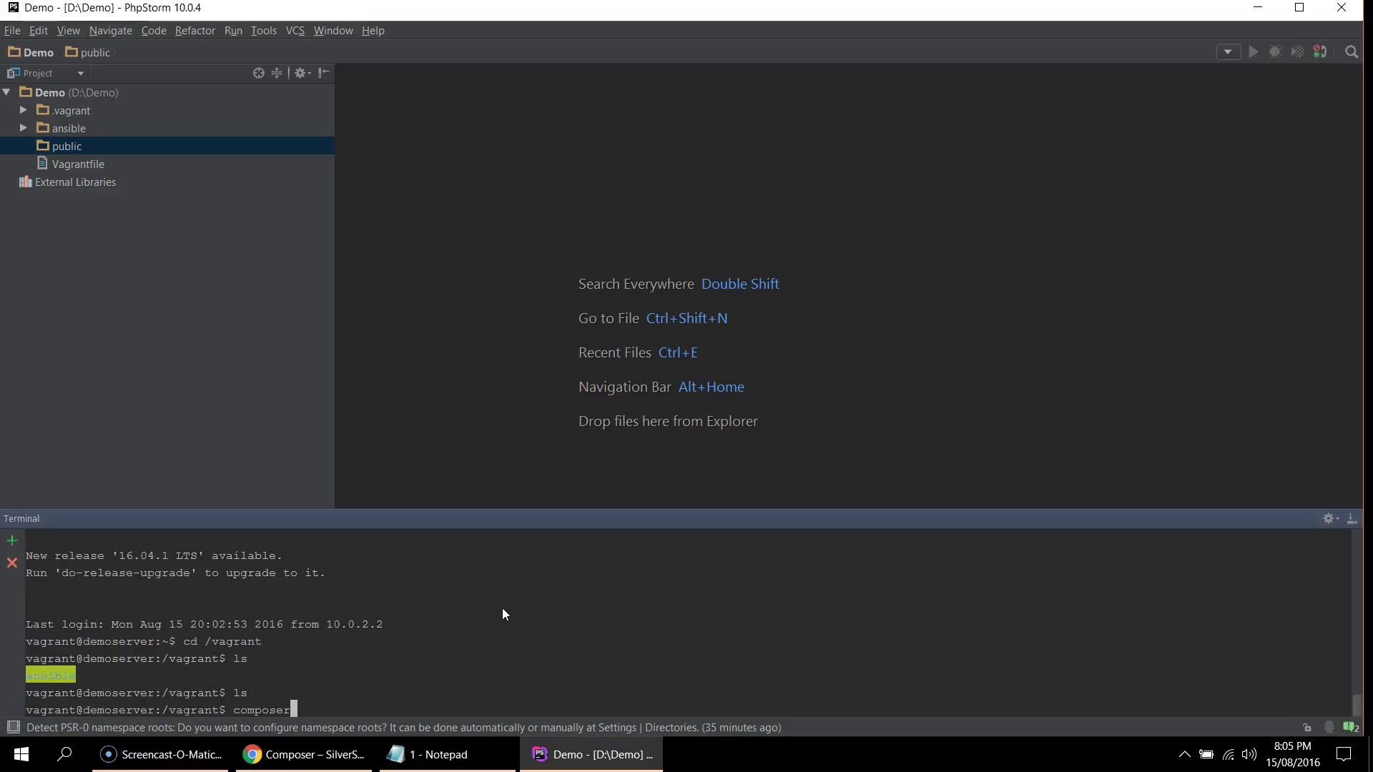
pyautogui.write('create-project ')
pyautogui.write('silverstripe/installer ')
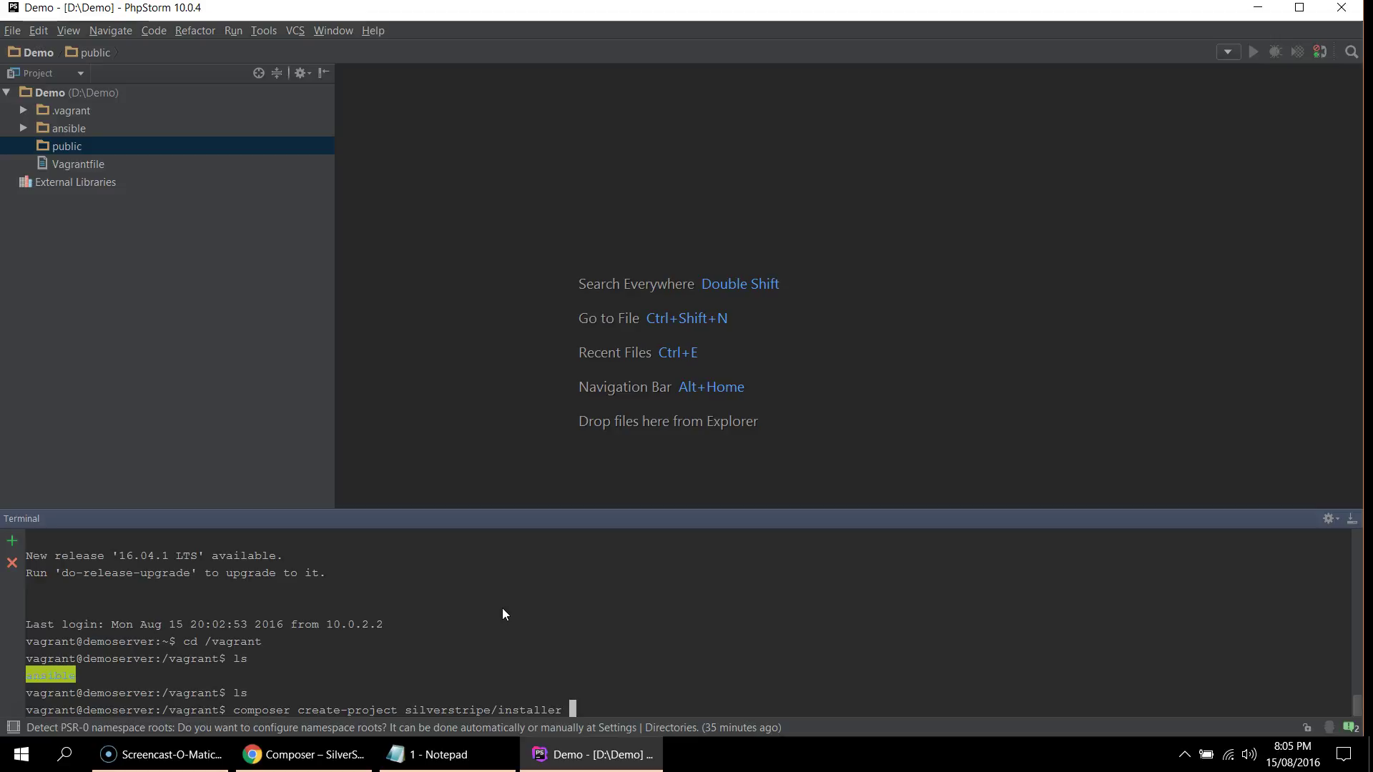
pyautogui.write('./')
# Run composer create-project silverstripe/installer, then browse the new framework and cms folders in public
pyautogui.press('Return')
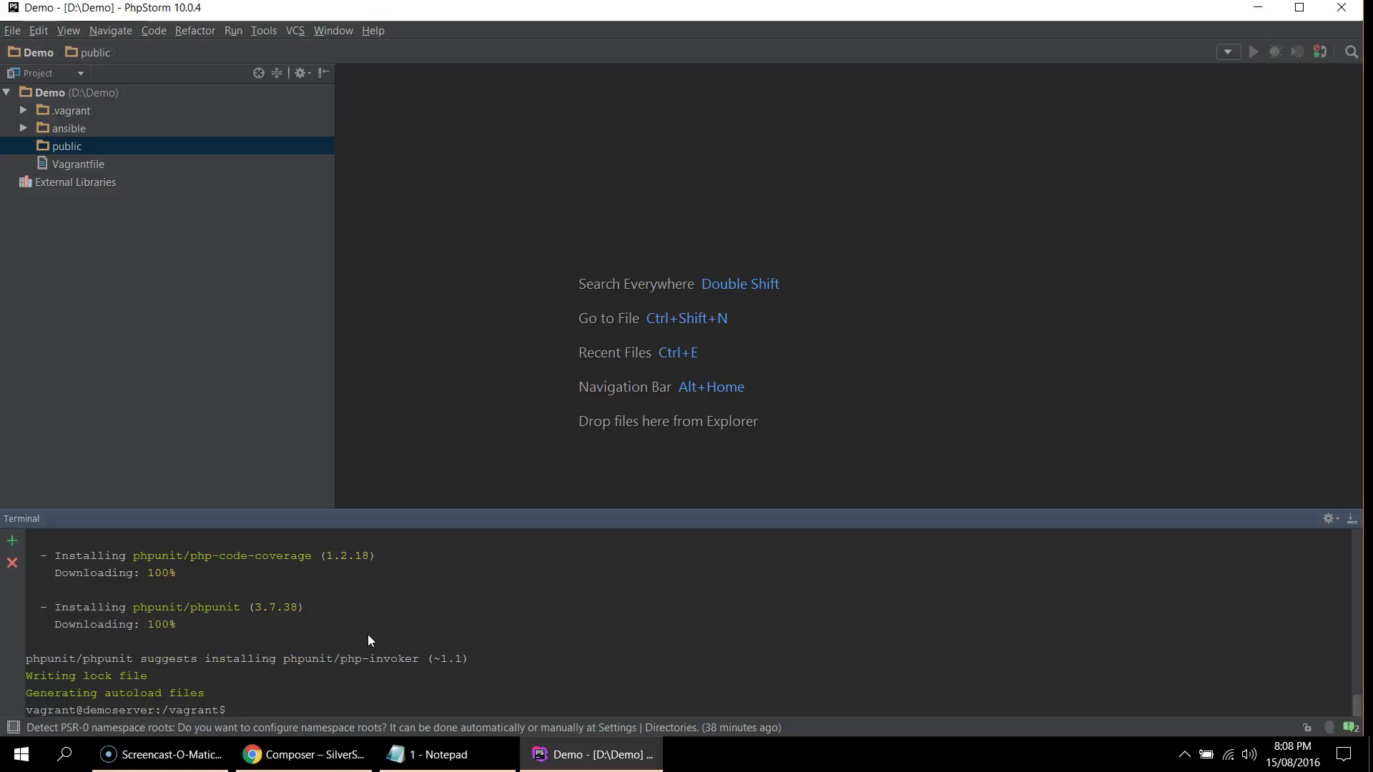
pyautogui.scroll(2, 298, 571)
pyautogui.scroll(-2, 299, 602)
pyautogui.click(52, 145)
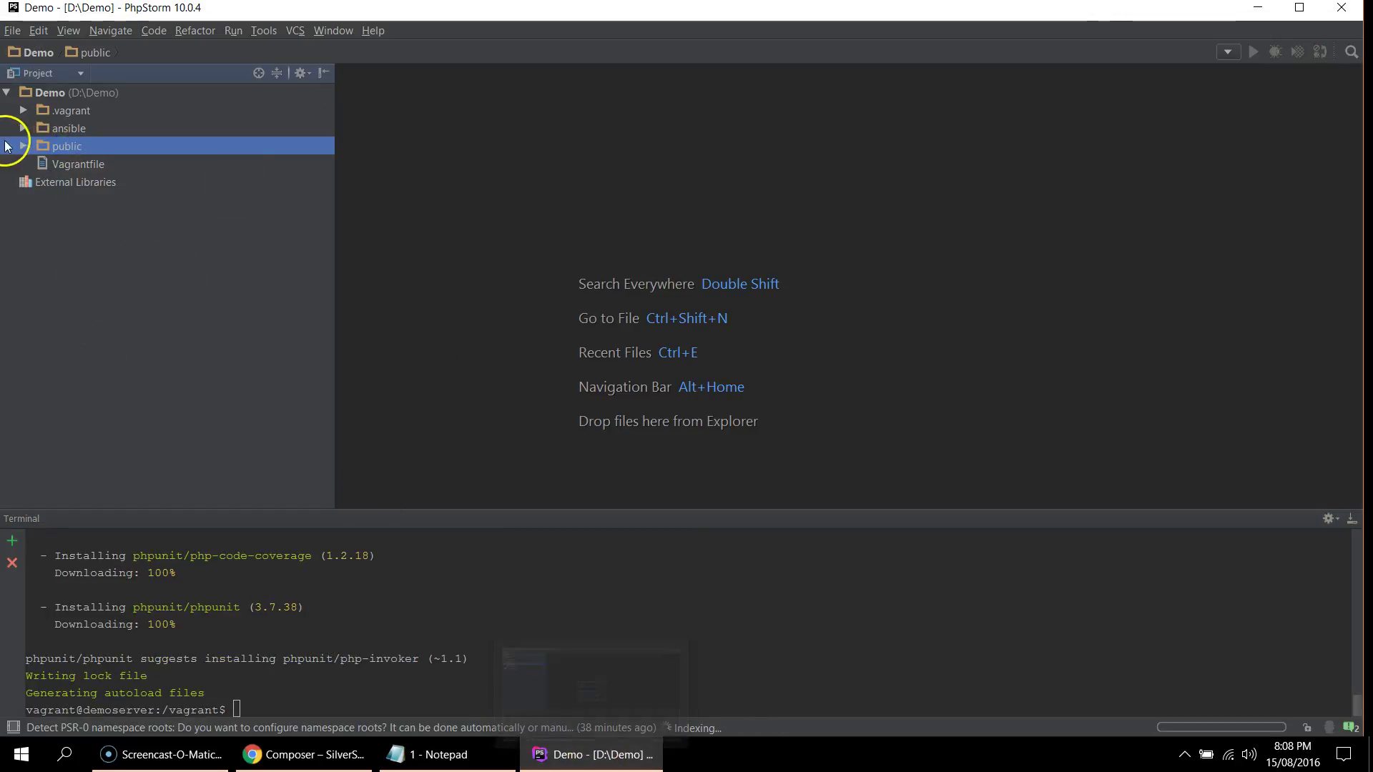
pyautogui.click(23, 145)
pyautogui.scroll(-1, 149, 229)
pyautogui.scroll(1, 81, 204)
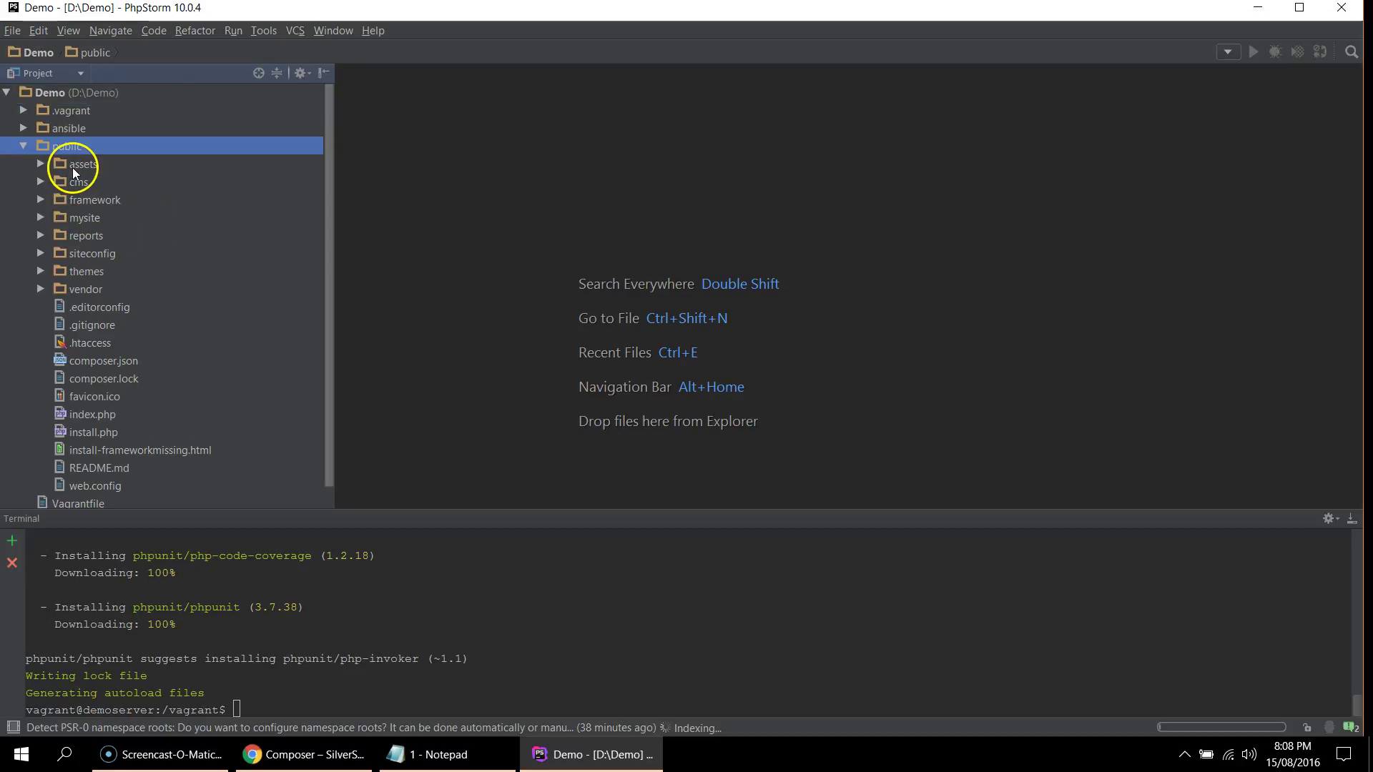
pyautogui.doubleClick(83, 198)
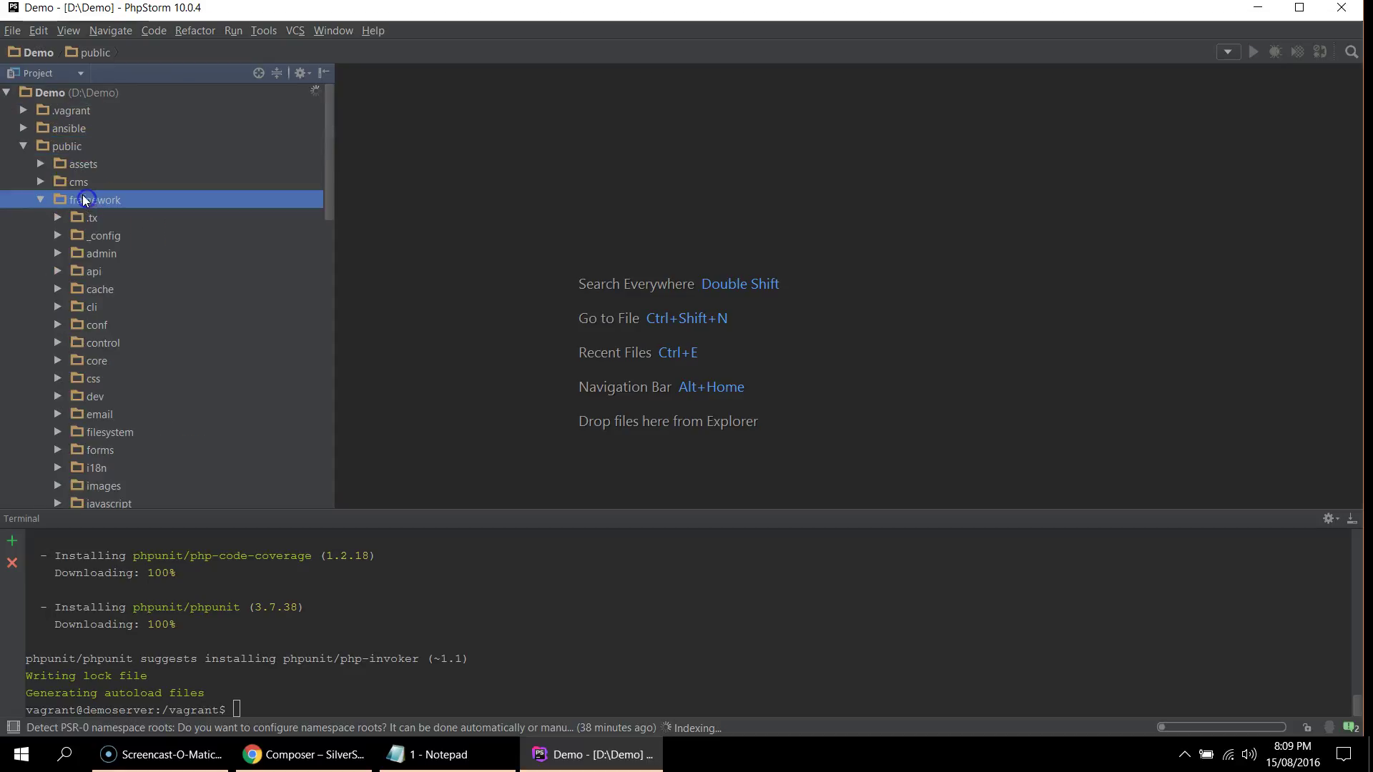
pyautogui.doubleClick(77, 201)
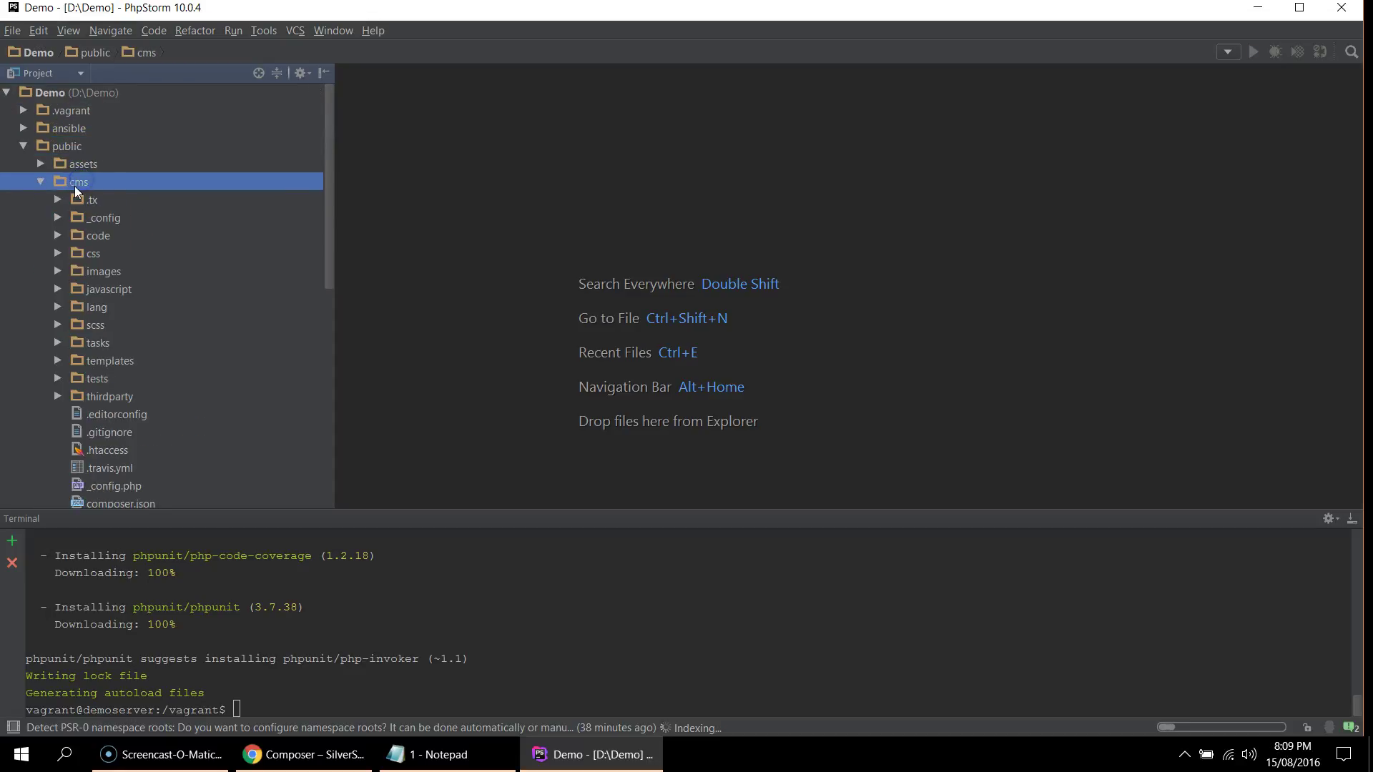
pyautogui.doubleClick(81, 179)
pyautogui.click(84, 166)
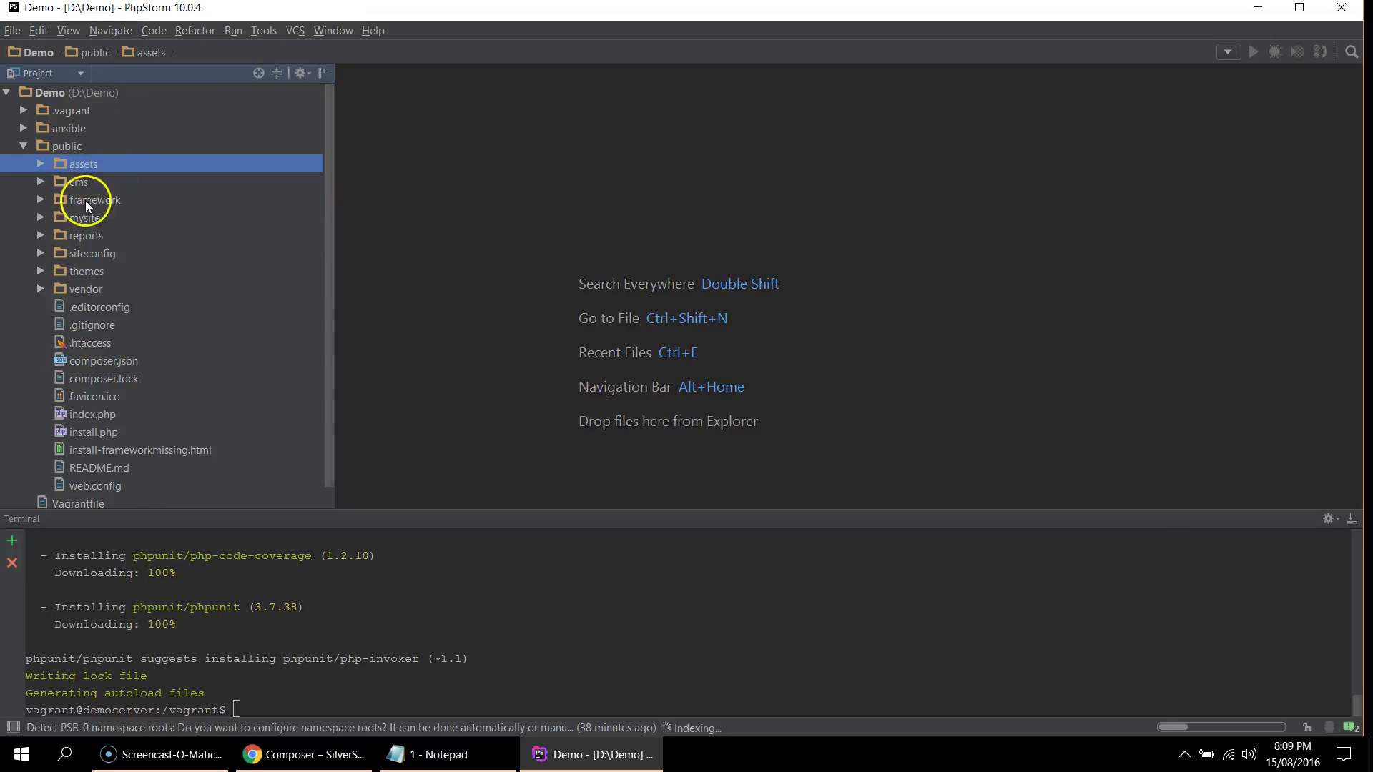
pyautogui.scroll(-1, 137, 202)
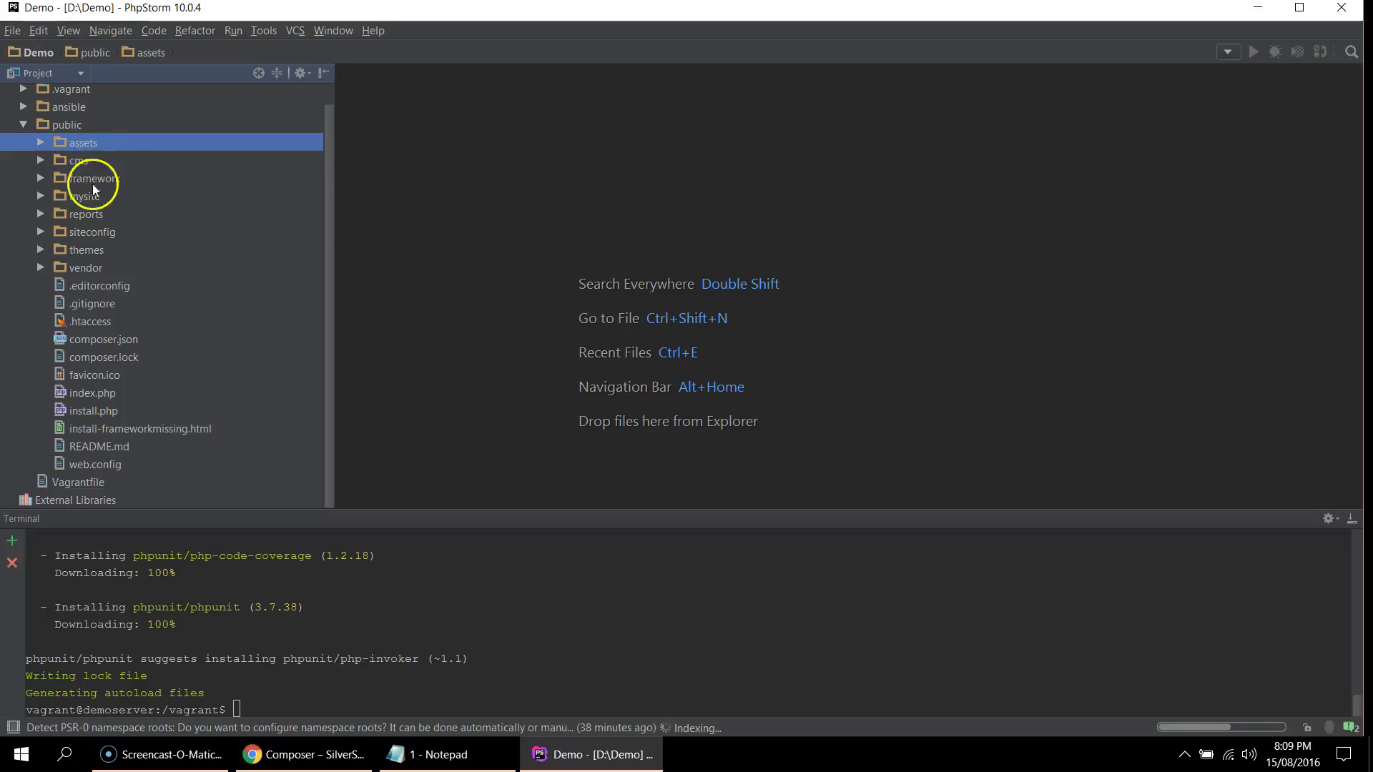
pyautogui.scroll(1, 81, 202)
pyautogui.scroll(-1, 80, 202)
pyautogui.scroll(1, 57, 141)
pyautogui.scroll(-1, 57, 139)
pyautogui.click(83, 125)
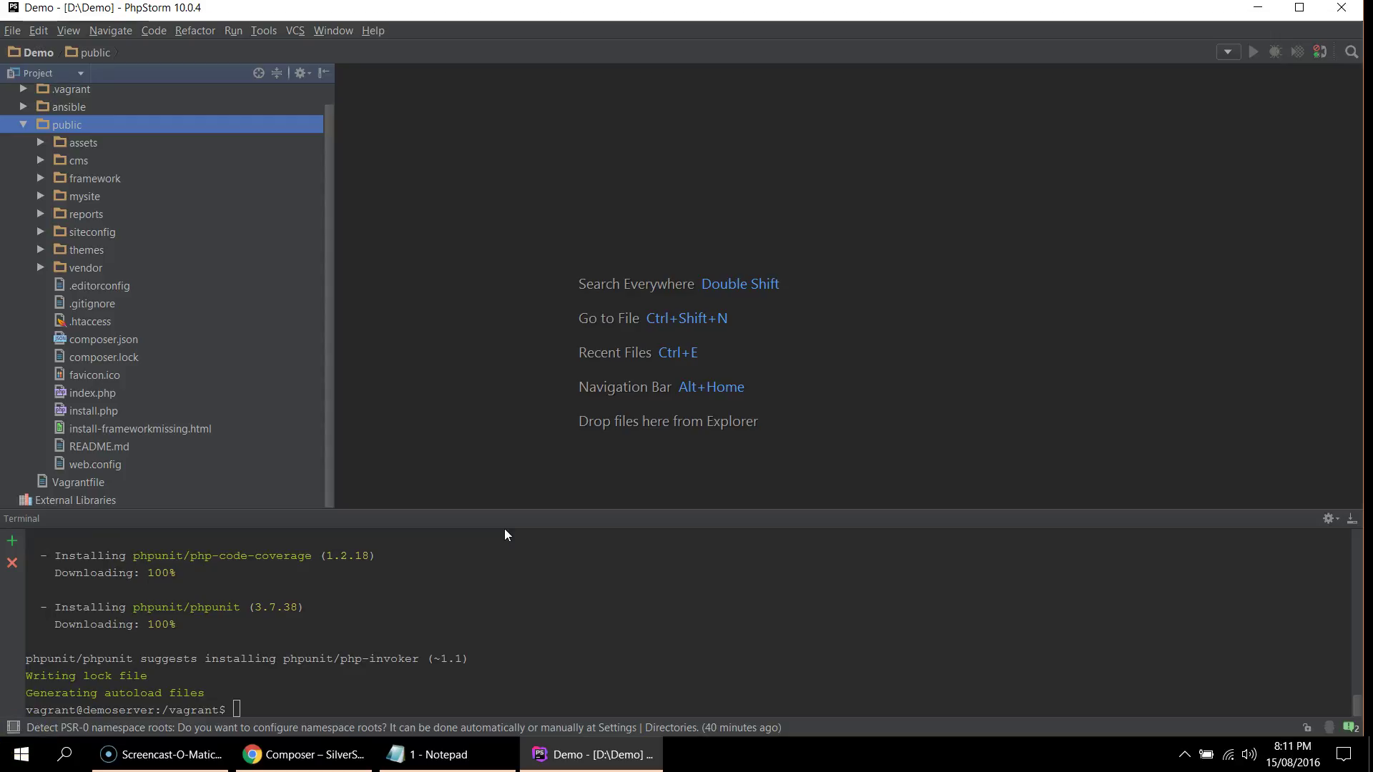
# Launch Notepad as administrator from Windows search
pyautogui.click(597, 756)
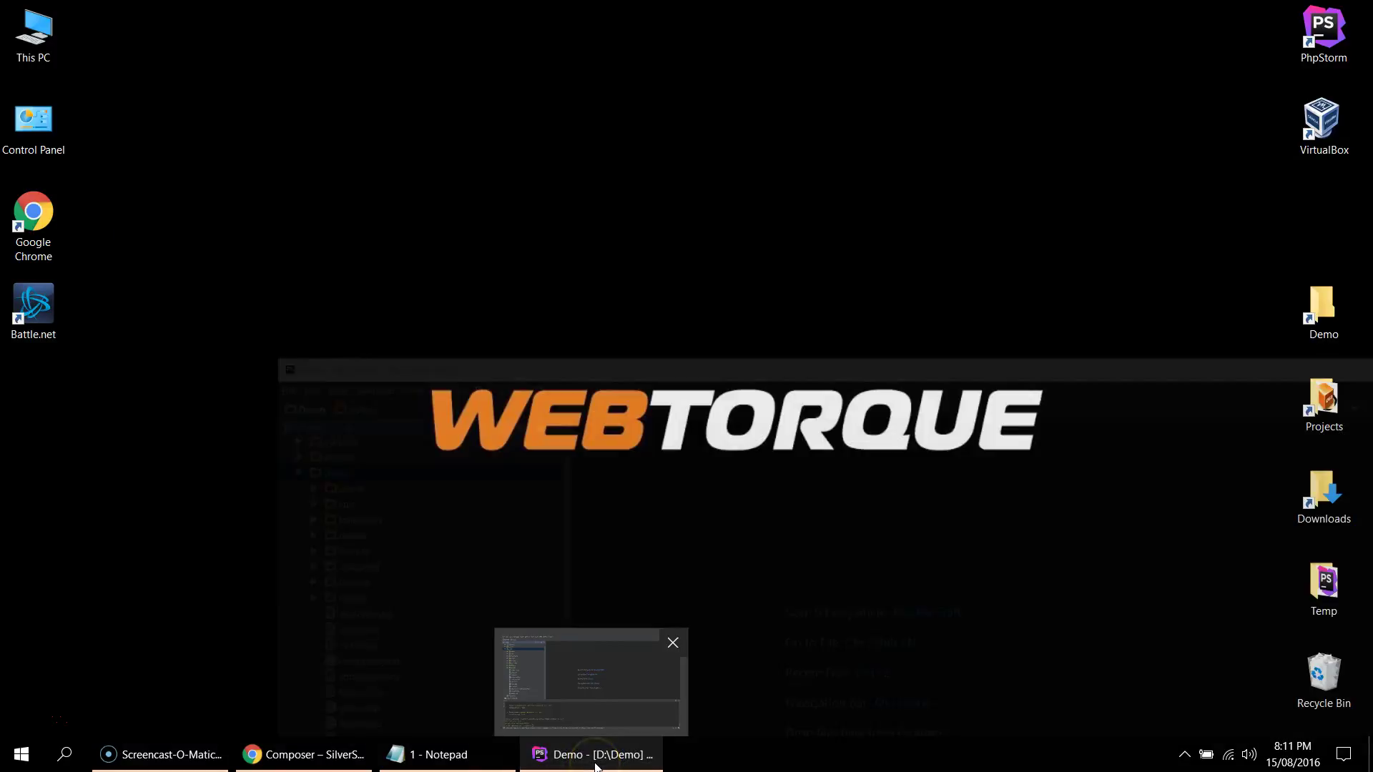
pyautogui.click(670, 157)
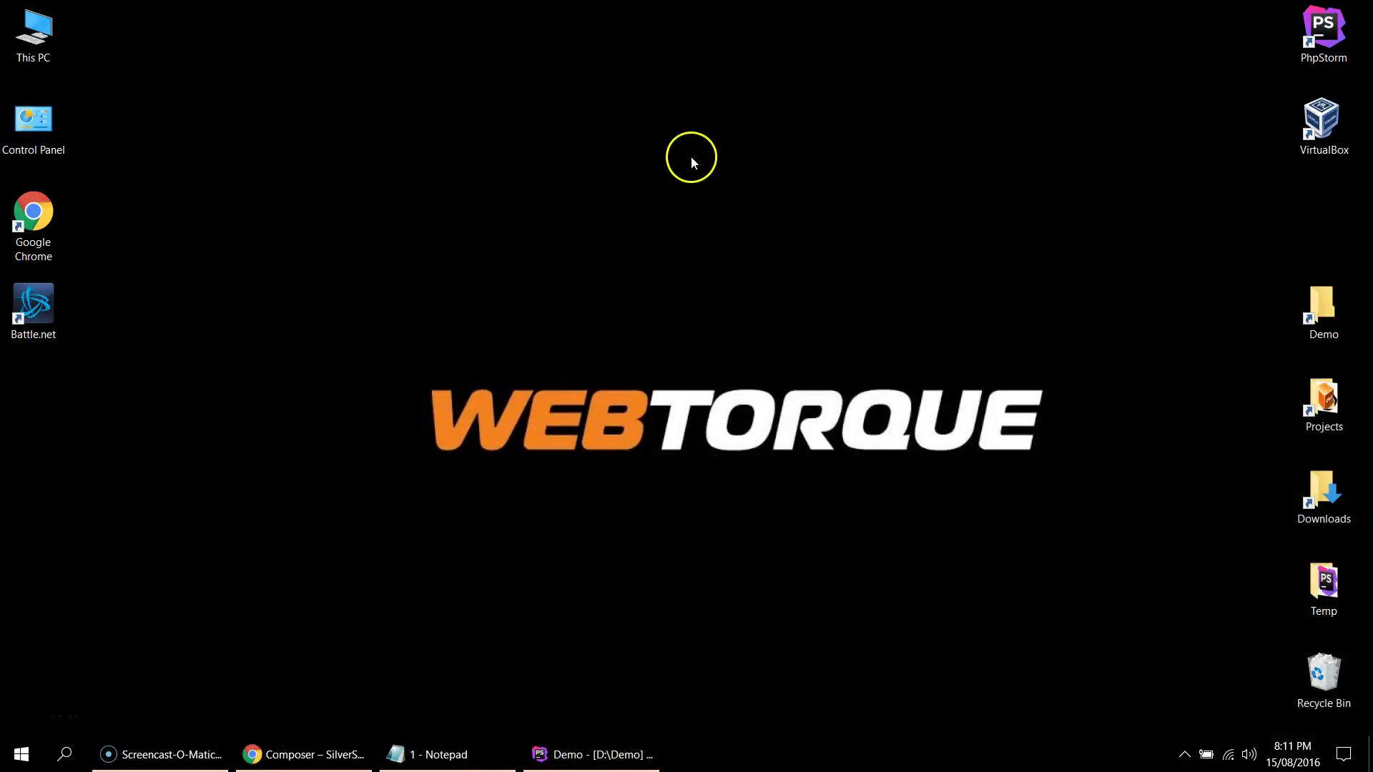
pyautogui.click(65, 754)
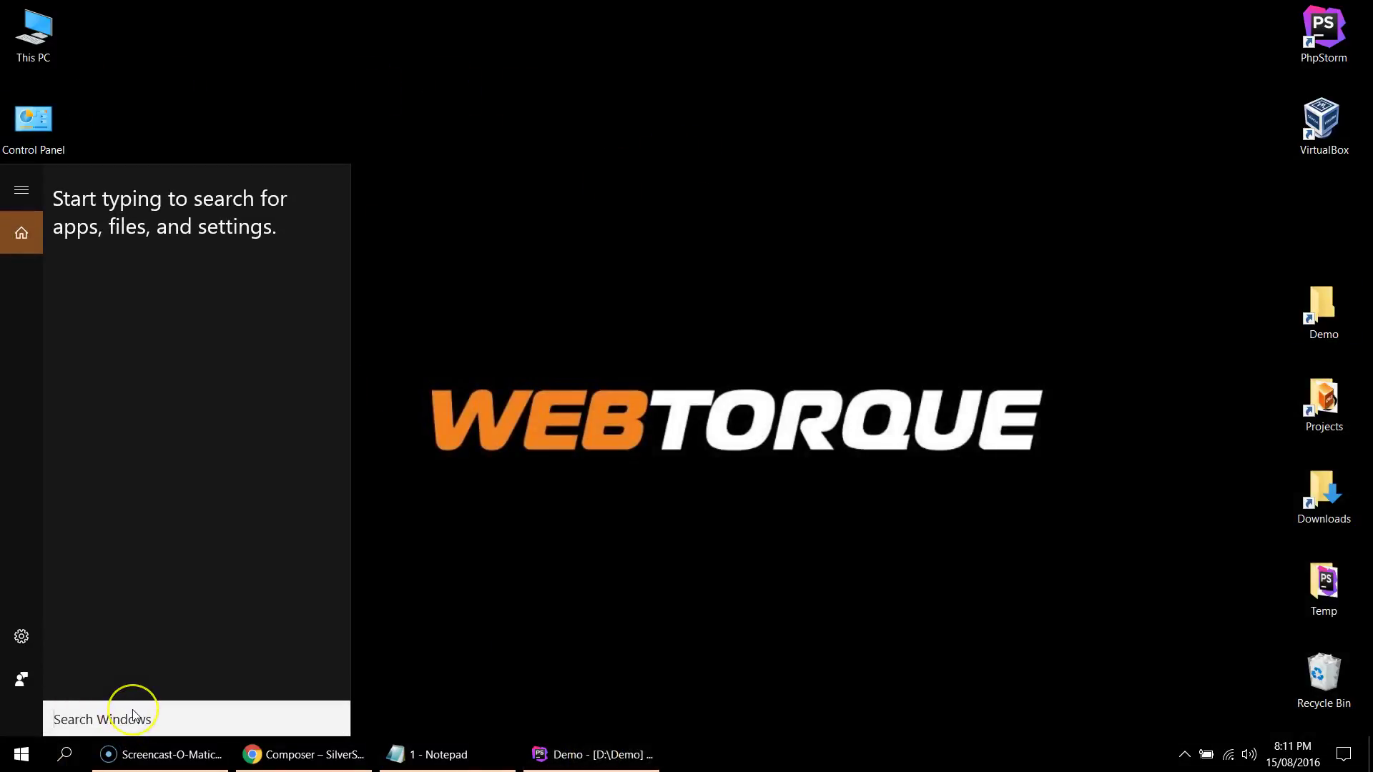
pyautogui.write('notepad')
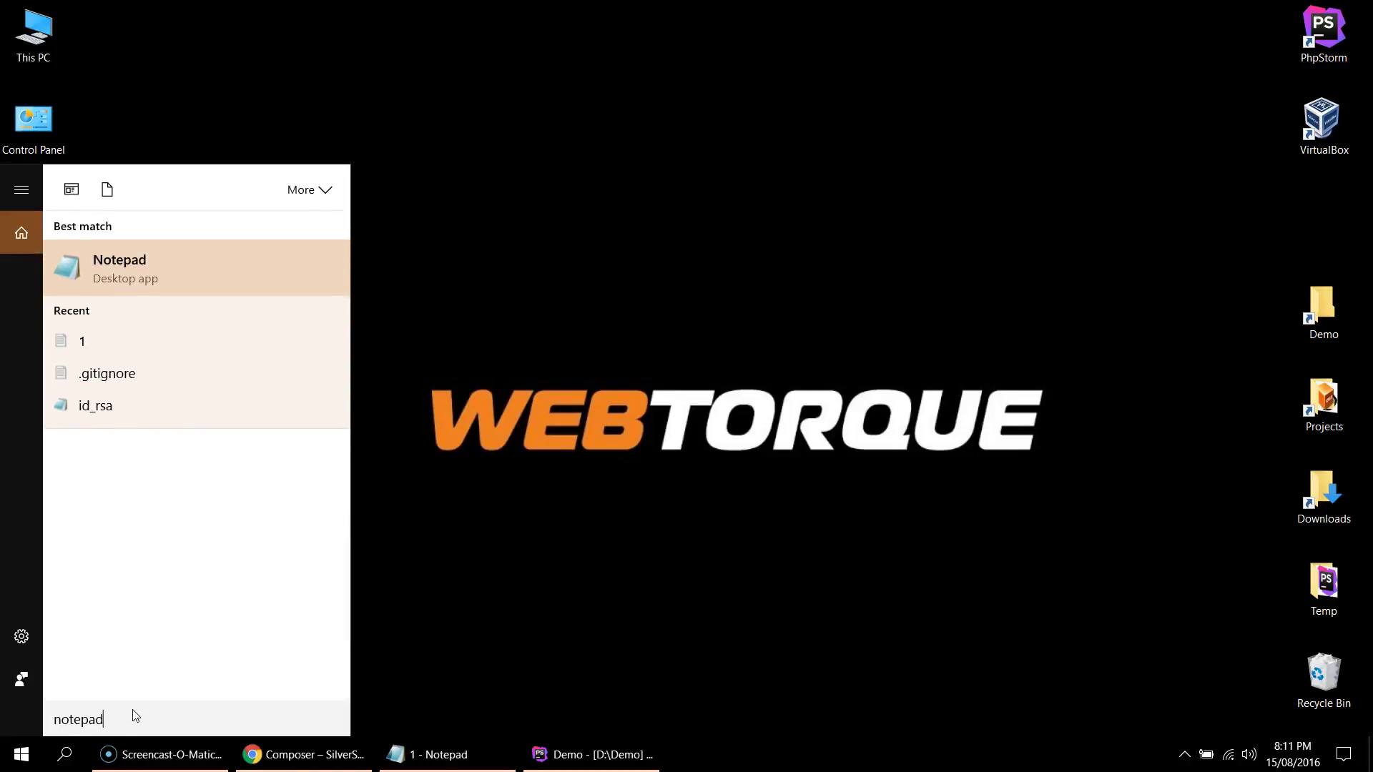
pyautogui.rightClick(104, 260)
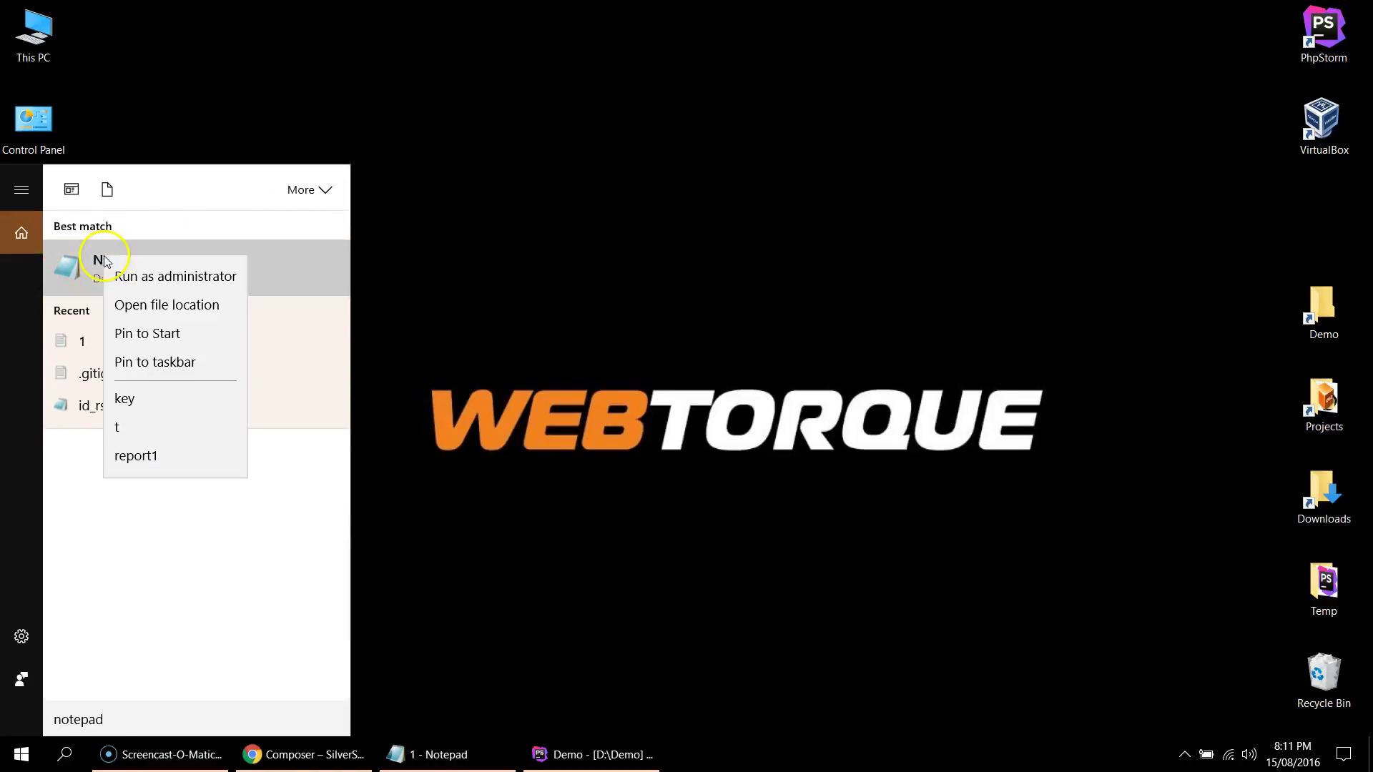
pyautogui.click(199, 281)
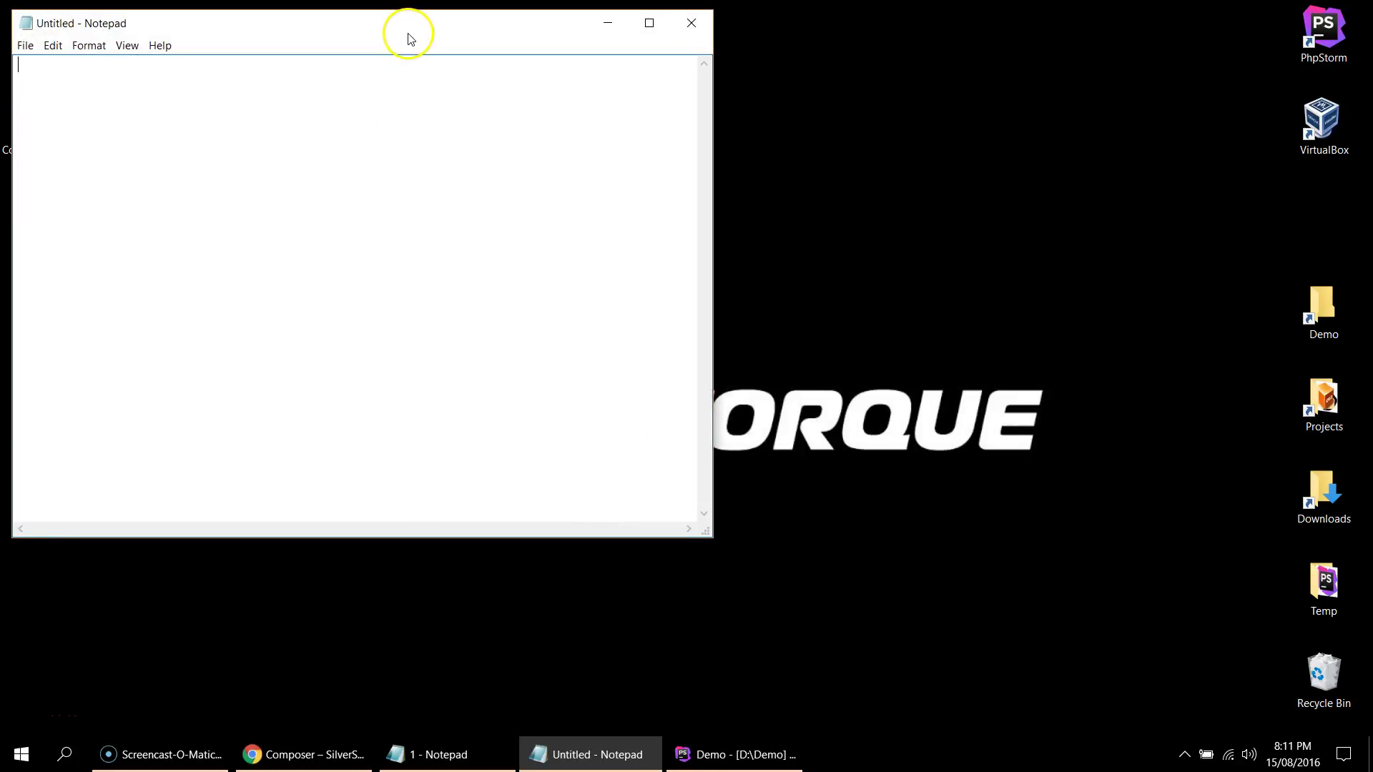
pyautogui.moveTo(429, 36); pyautogui.dragTo(901, 73)
# Open the hosts file from the etc folder using the All Files filter
pyautogui.click(502, 82)
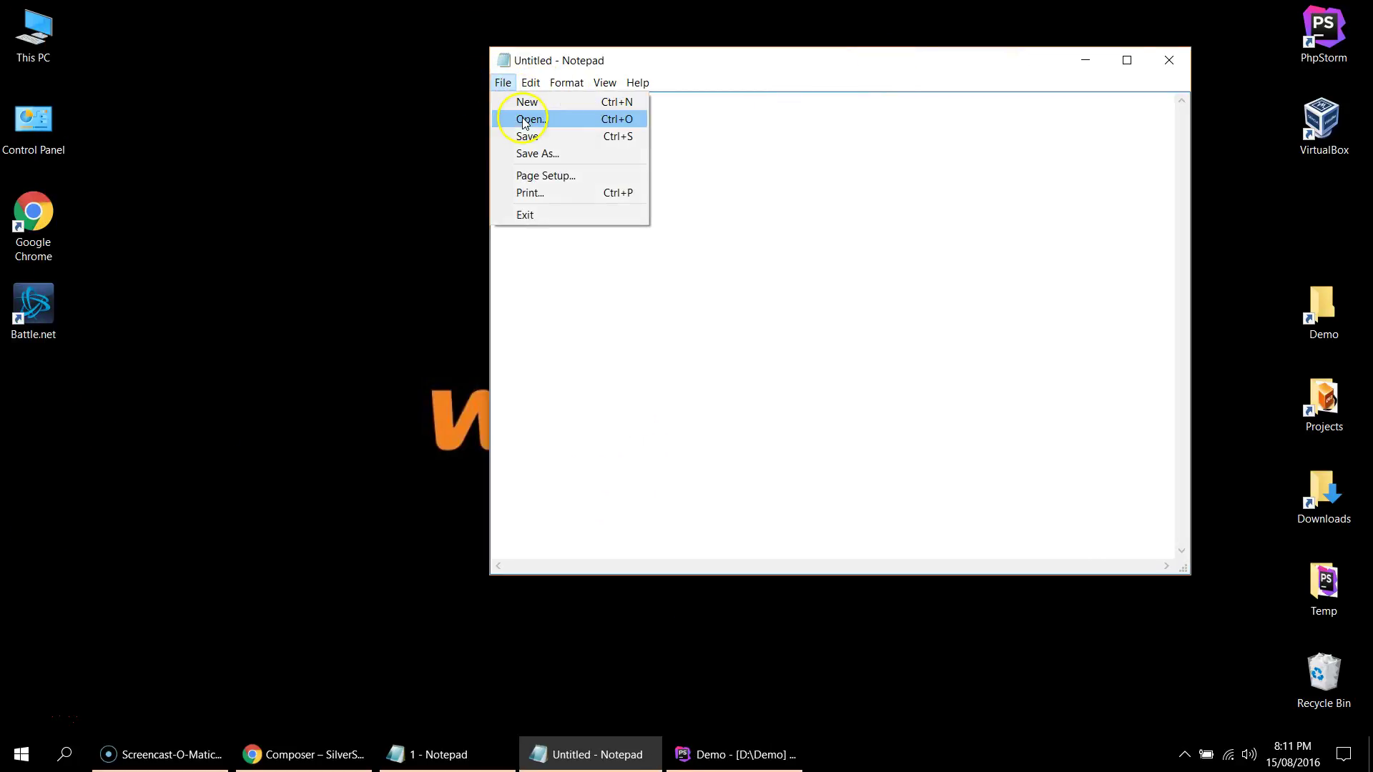
pyautogui.click(522, 117)
pyautogui.scroll(3, 630, 264)
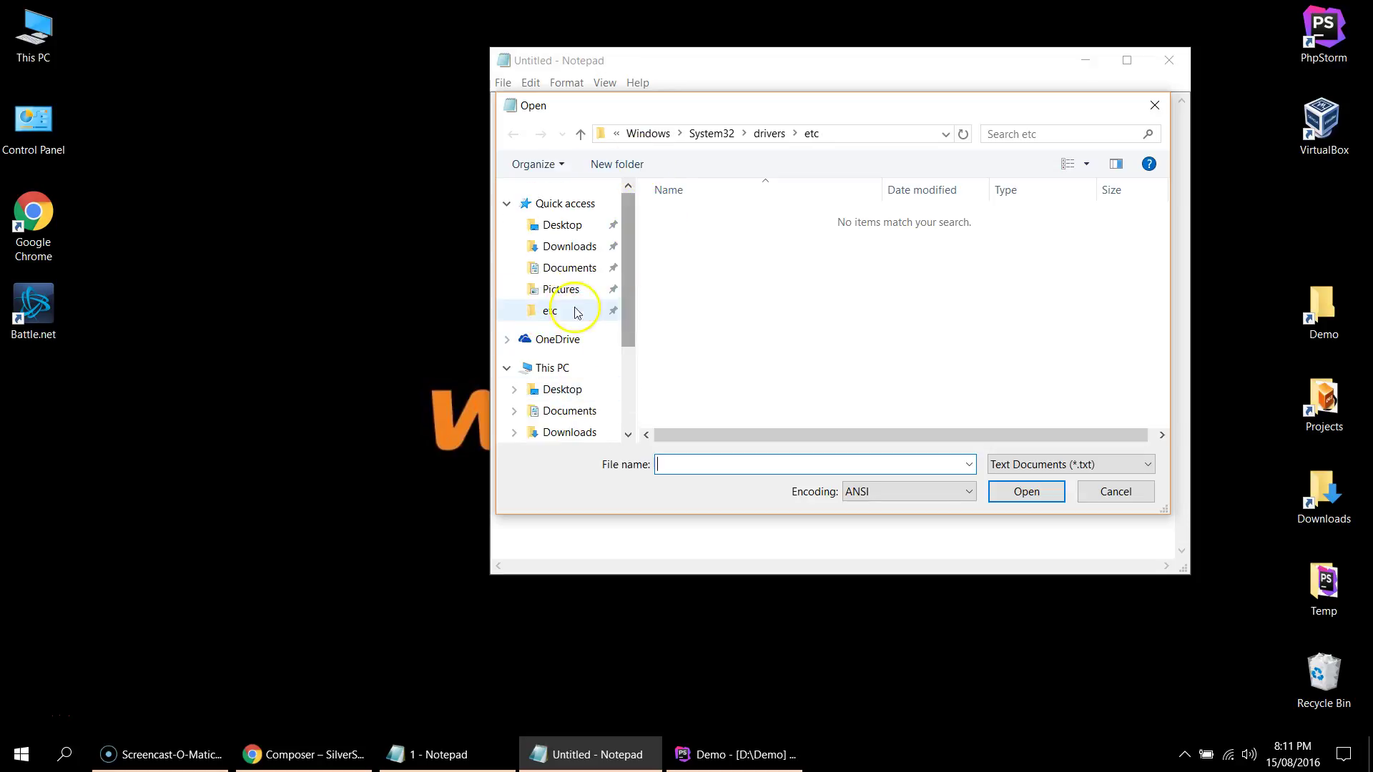
pyautogui.click(565, 311)
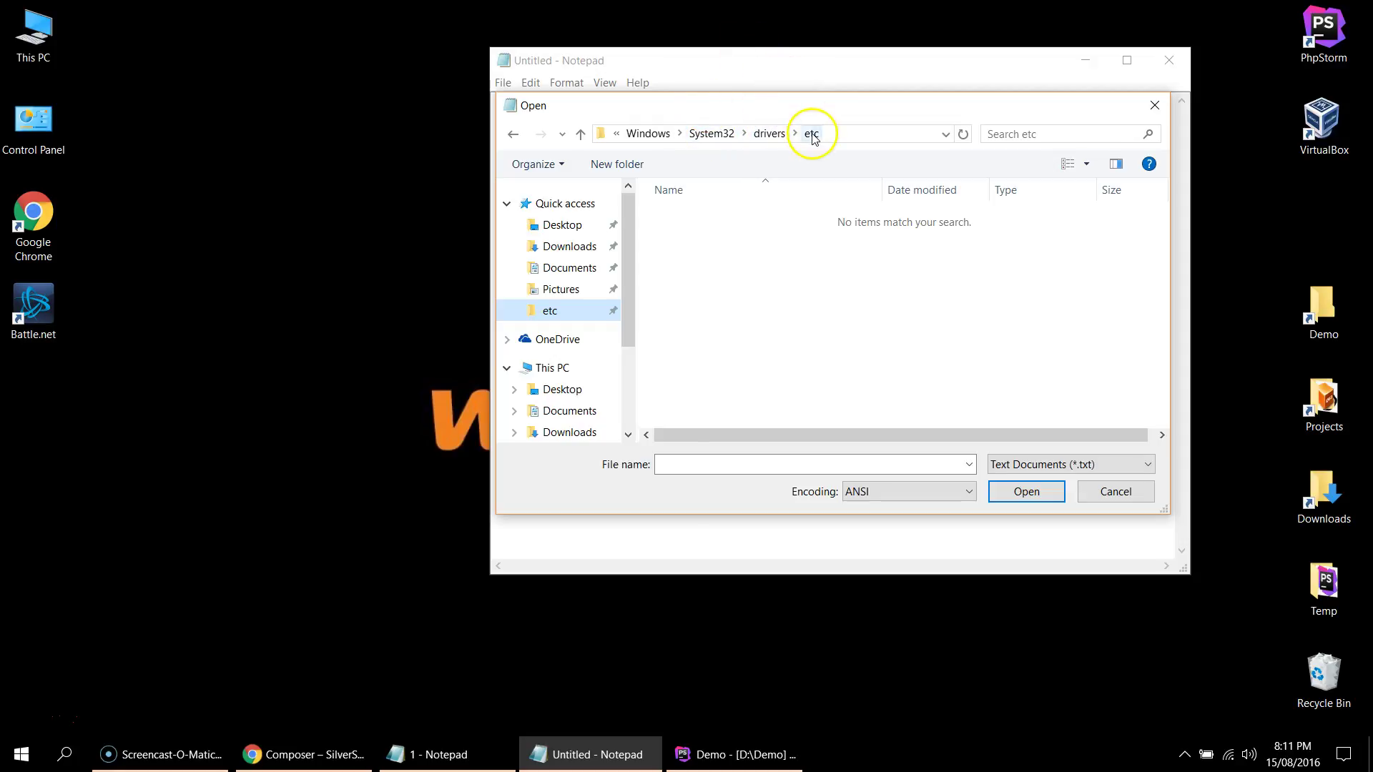
pyautogui.click(1023, 469)
pyautogui.click(1024, 496)
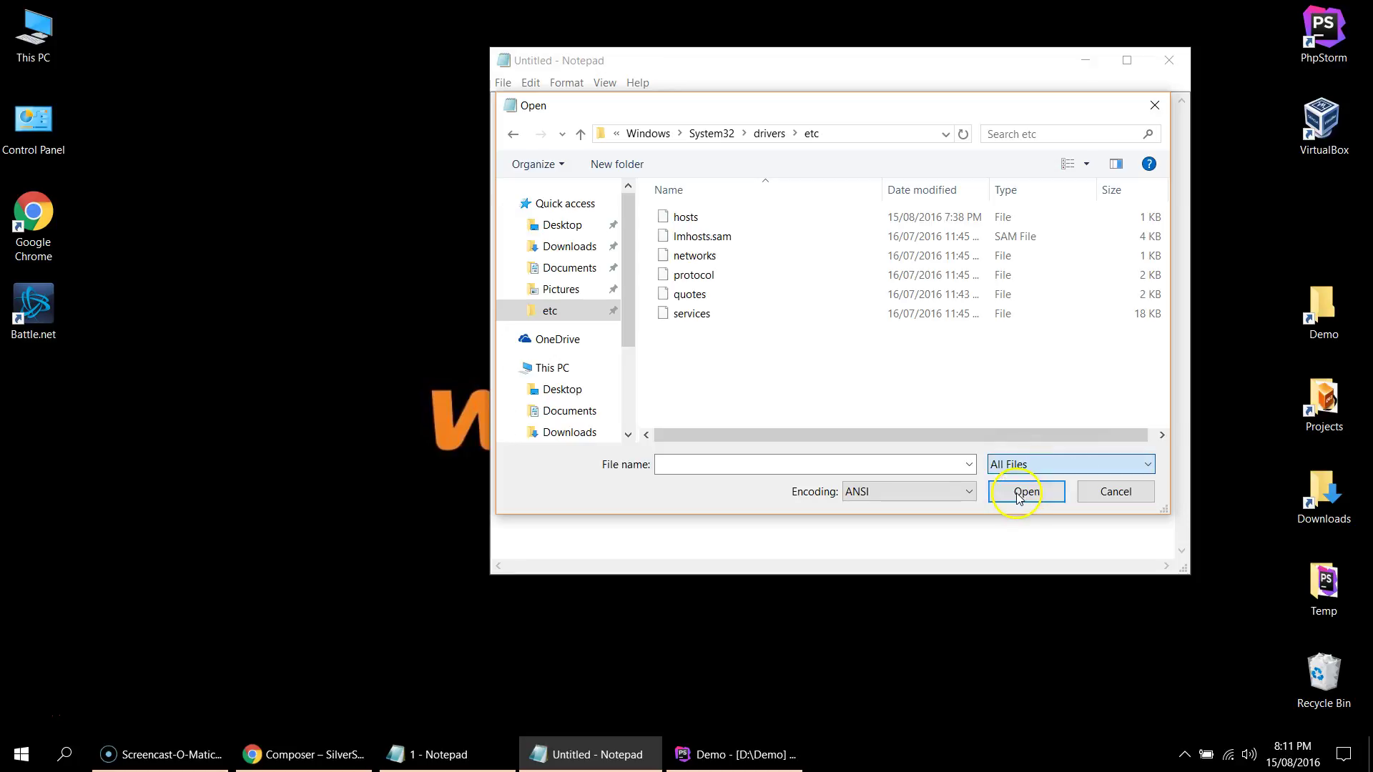
pyautogui.doubleClick(700, 230)
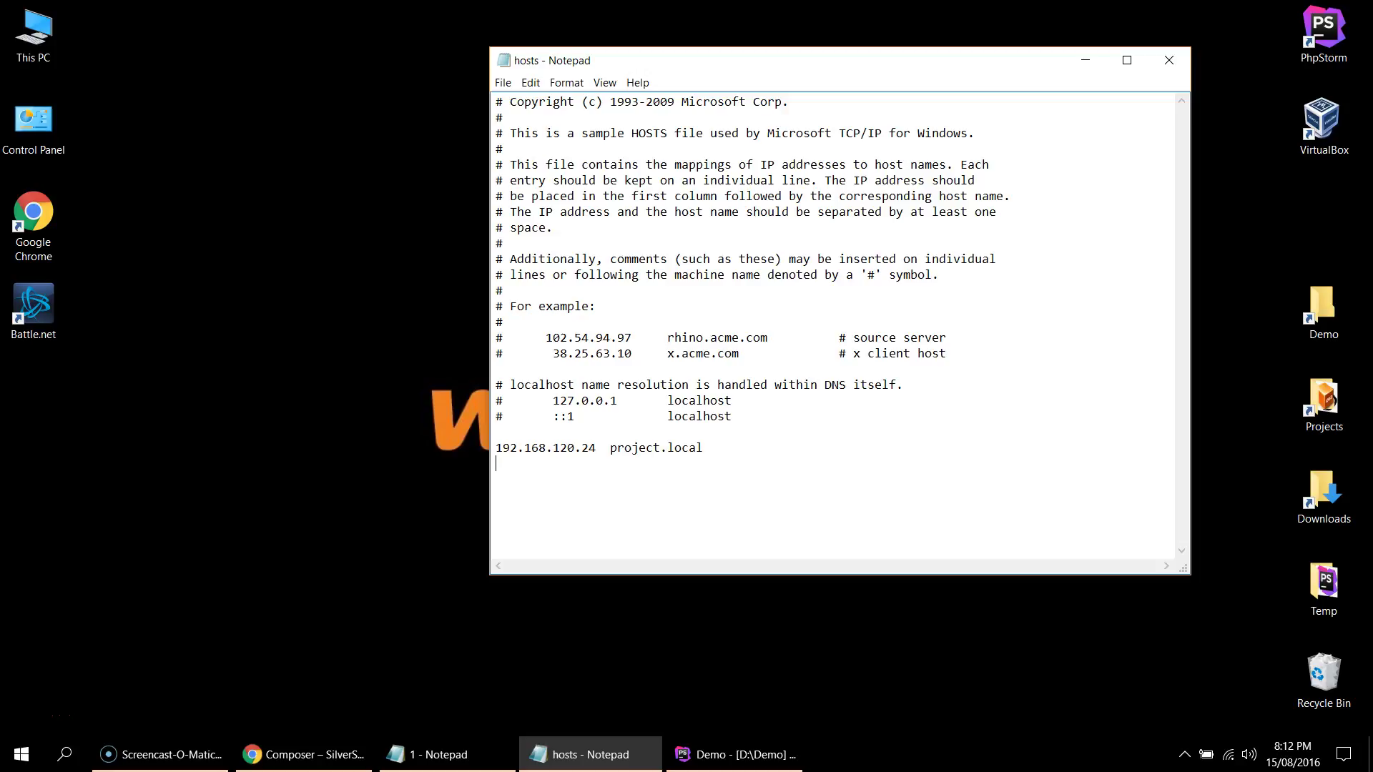
# Copy the 192.168.33.99 IP address from Phansible's Vagrant settings page
pyautogui.click(301, 753)
pyautogui.scroll(1, 410, 248)
pyautogui.scroll(2, 409, 249)
pyautogui.click(516, 8)
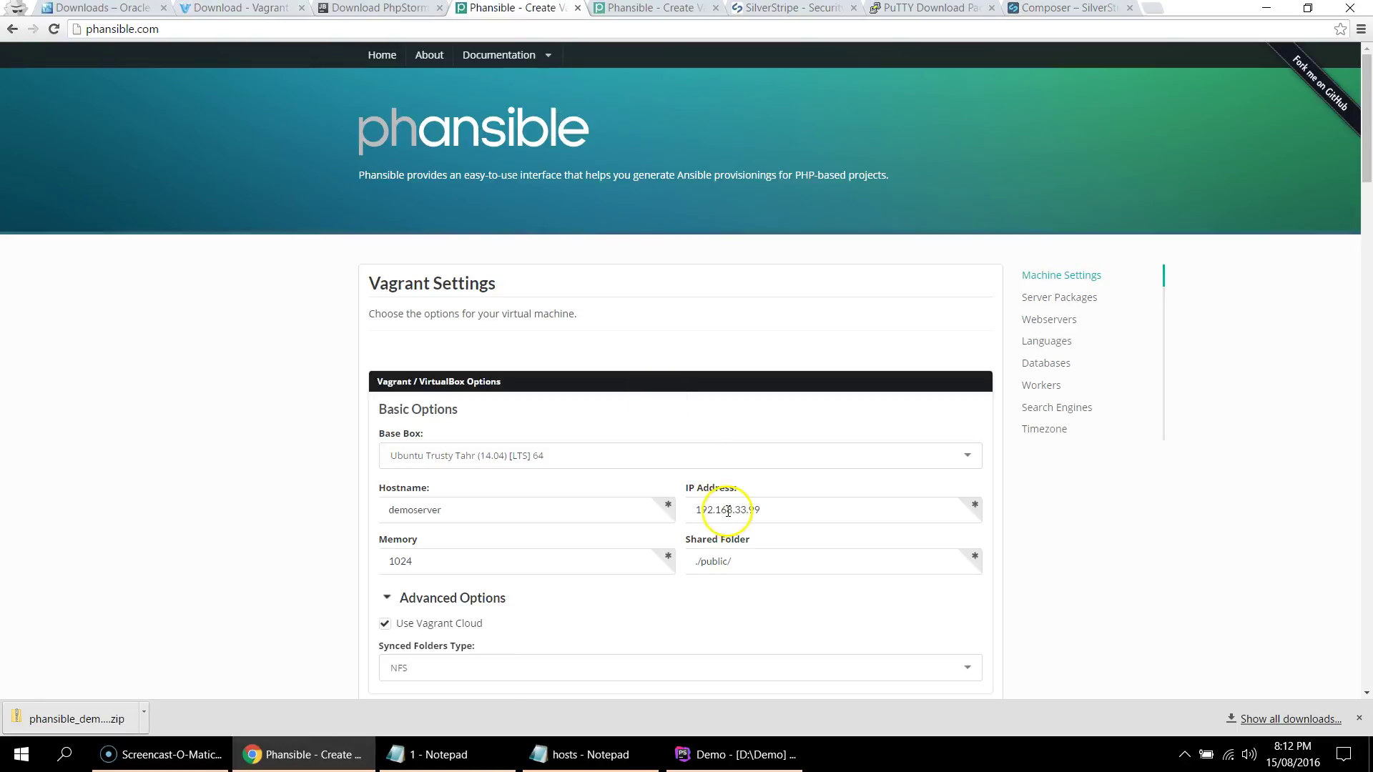
pyautogui.moveTo(696, 510); pyautogui.dragTo(812, 508)
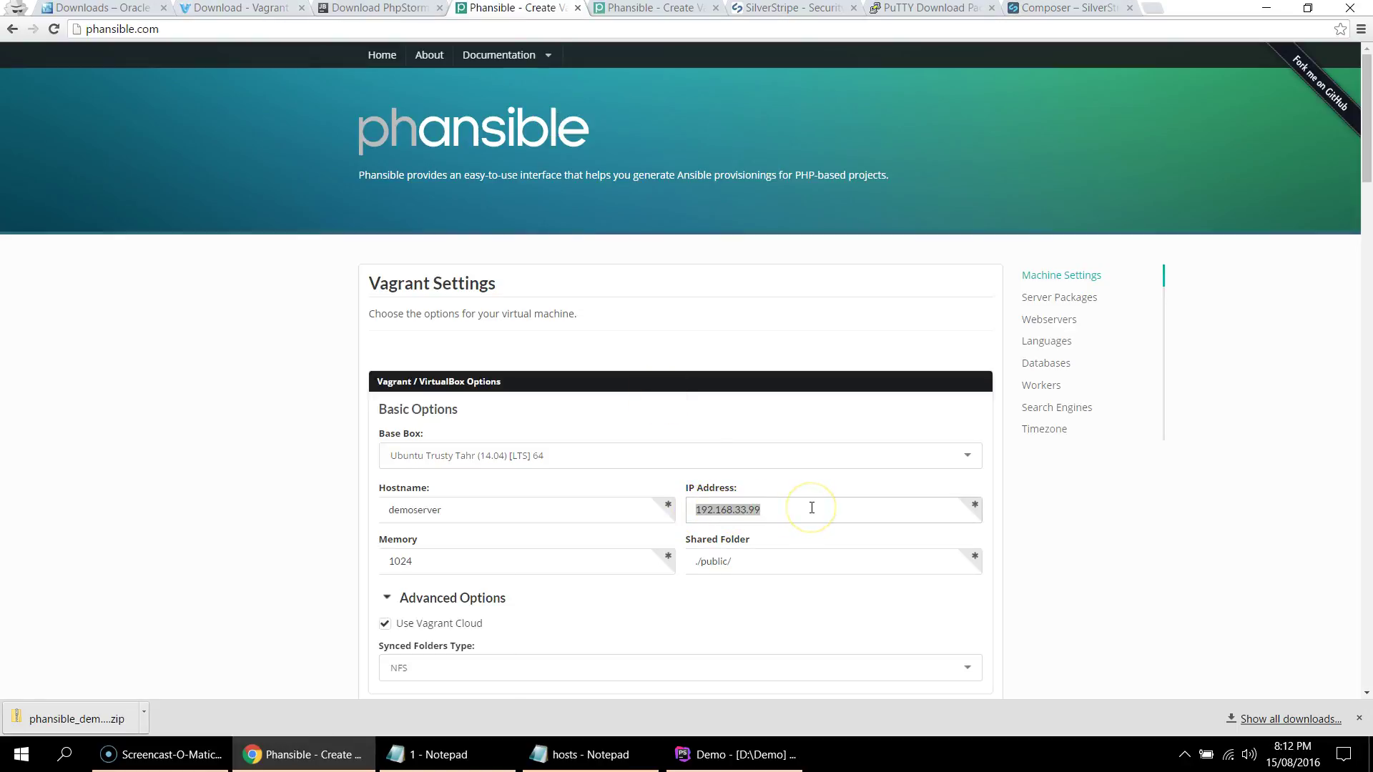
pyautogui.hotkey('ctrl', 'c')
# Add the entry '192.168.33.99 demo.local' to hosts and close Notepad
pyautogui.click(703, 753)
pyautogui.click(590, 755)
pyautogui.click(580, 491)
pyautogui.hotkey('ctrl', 'v')
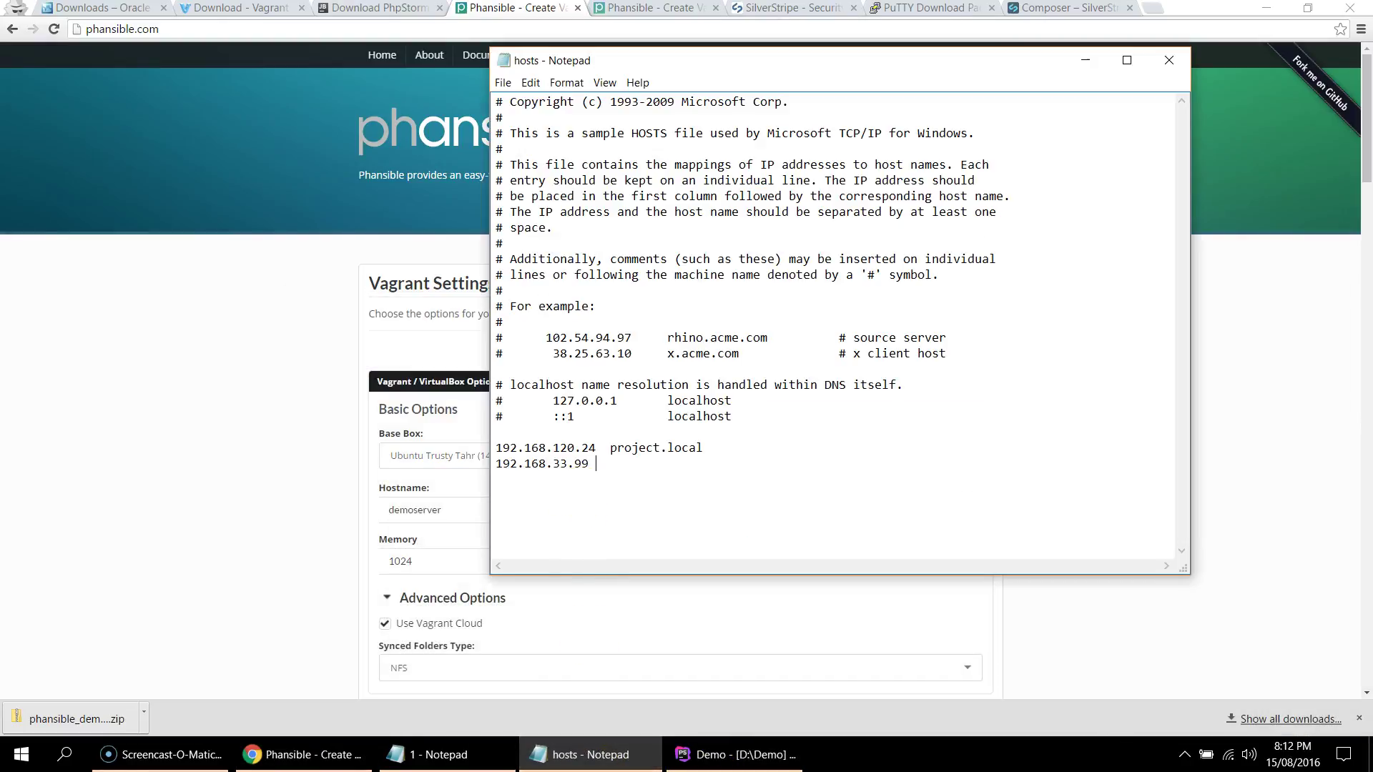
pyautogui.write('demo.local')
pyautogui.click(691, 320)
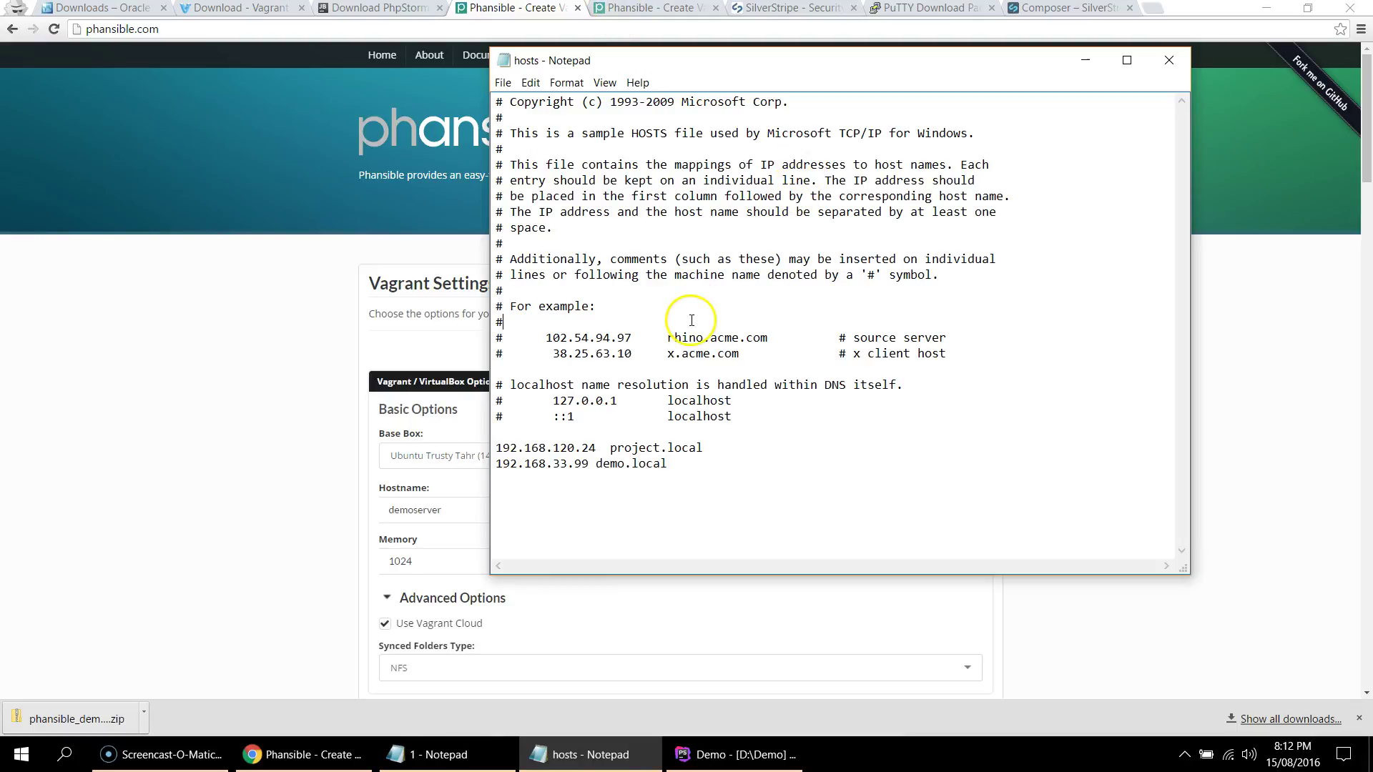
pyautogui.click(1169, 58)
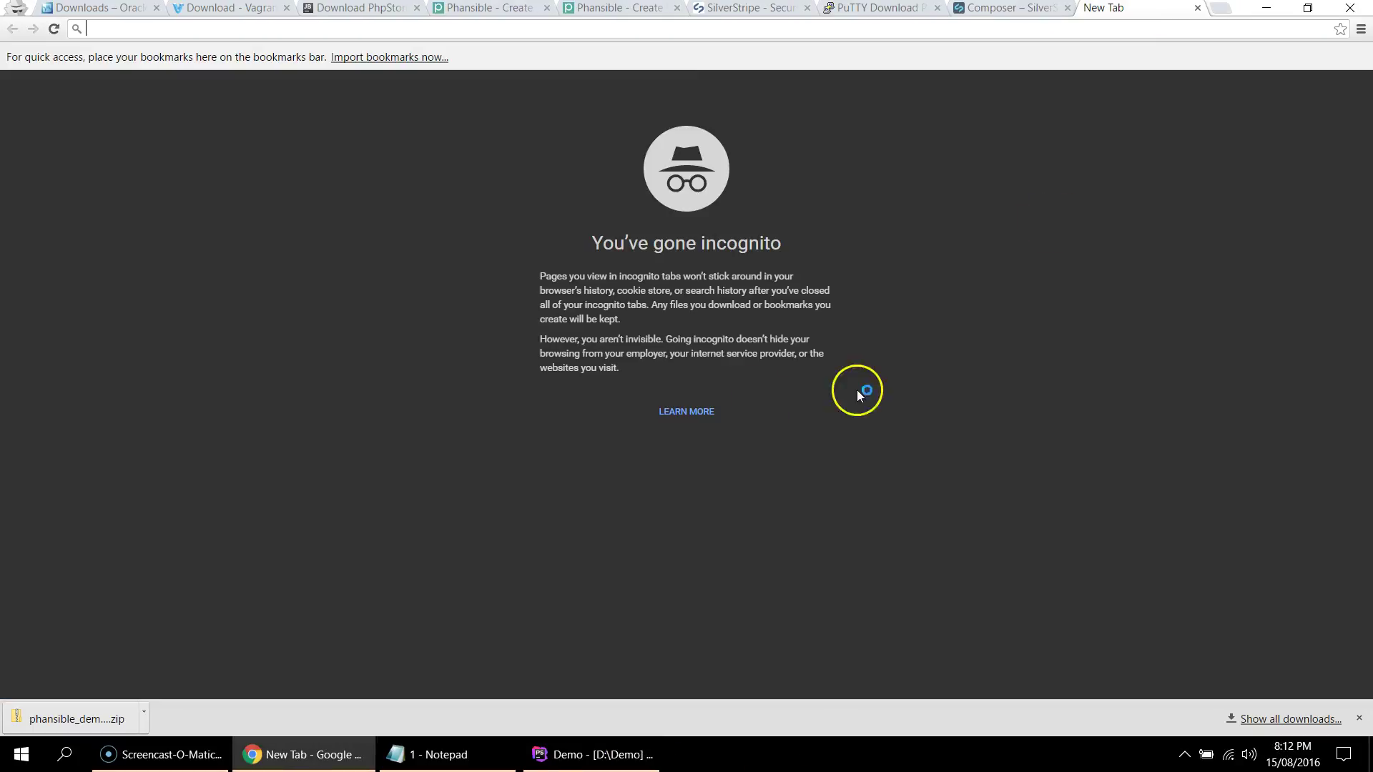
# Load demo.local in a new Chrome tab and review the installer's failed database check
pyautogui.click(1152, 8)
pyautogui.write('demo.local/')
pyautogui.press('Return')
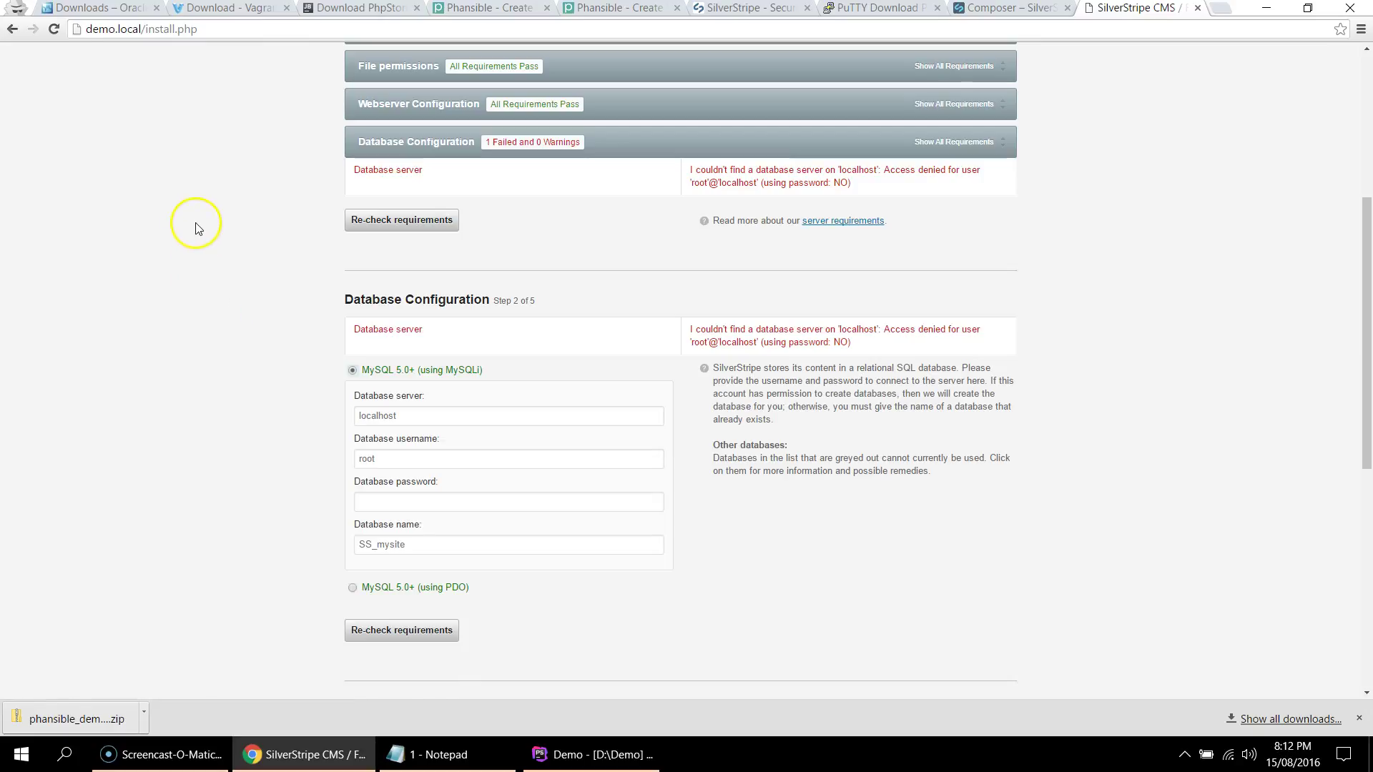
pyautogui.scroll(5, 196, 225)
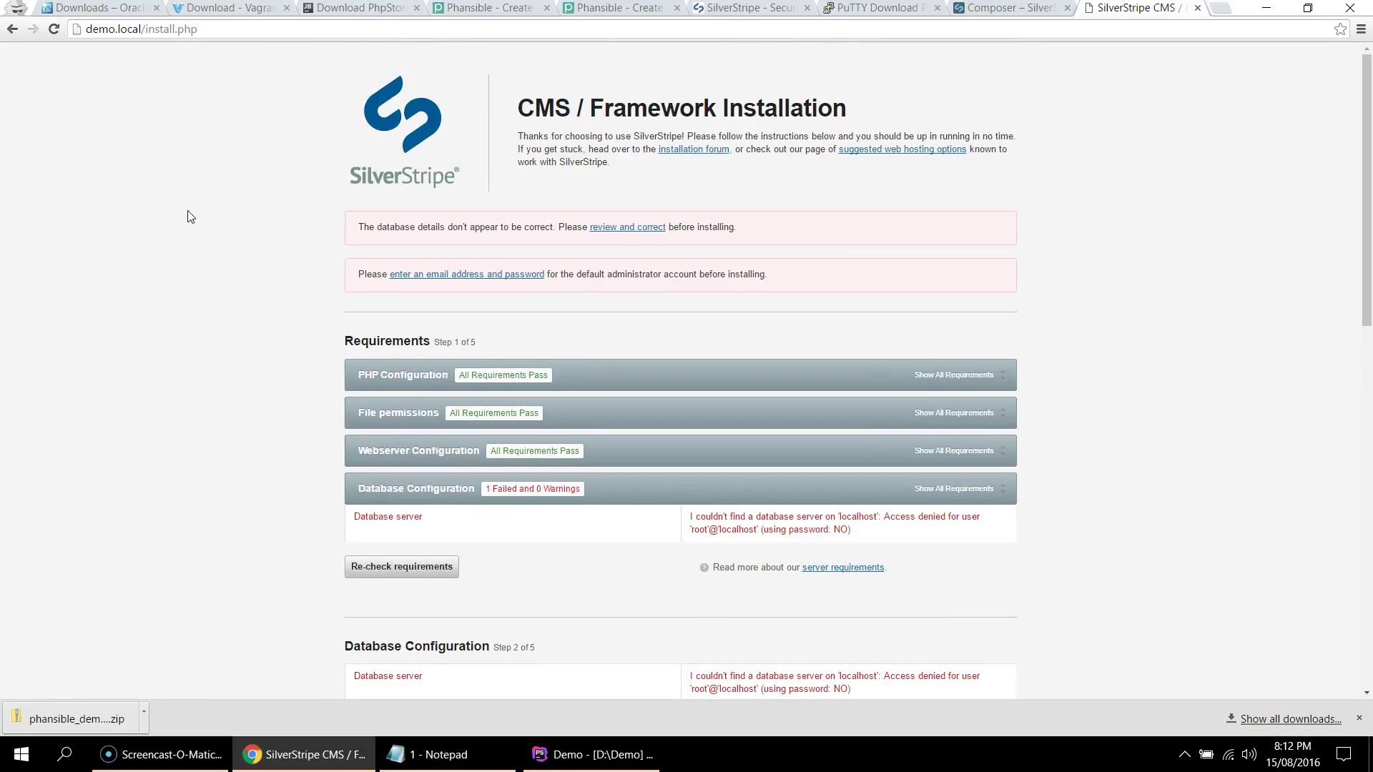
pyautogui.scroll(-4, 736, 190)
pyautogui.scroll(4, 736, 196)
pyautogui.scroll(-4, 858, 268)
pyautogui.scroll(4, 735, 230)
pyautogui.scroll(-1, 461, 306)
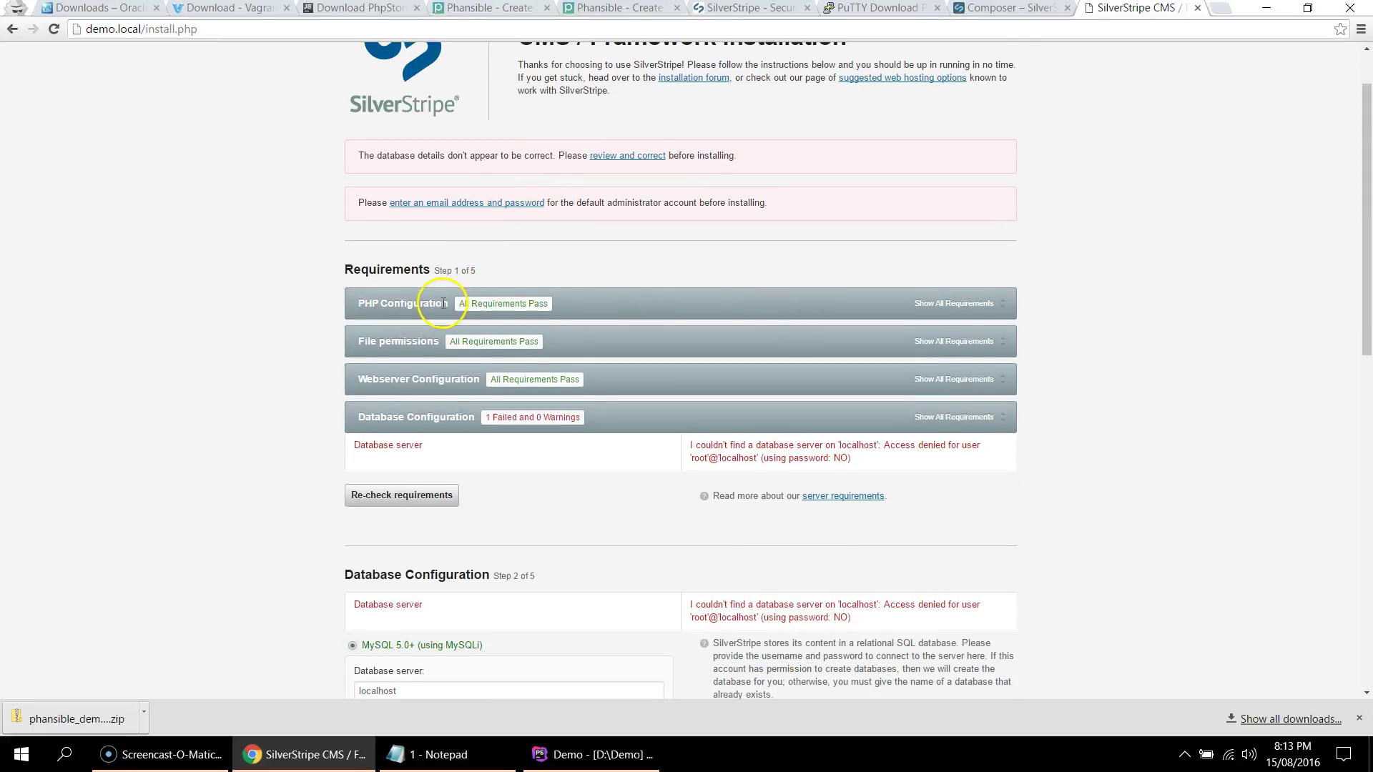
pyautogui.moveTo(459, 304); pyautogui.dragTo(639, 304)
pyautogui.click(618, 322)
pyautogui.scroll(-2, 450, 252)
pyautogui.scroll(-1, 449, 253)
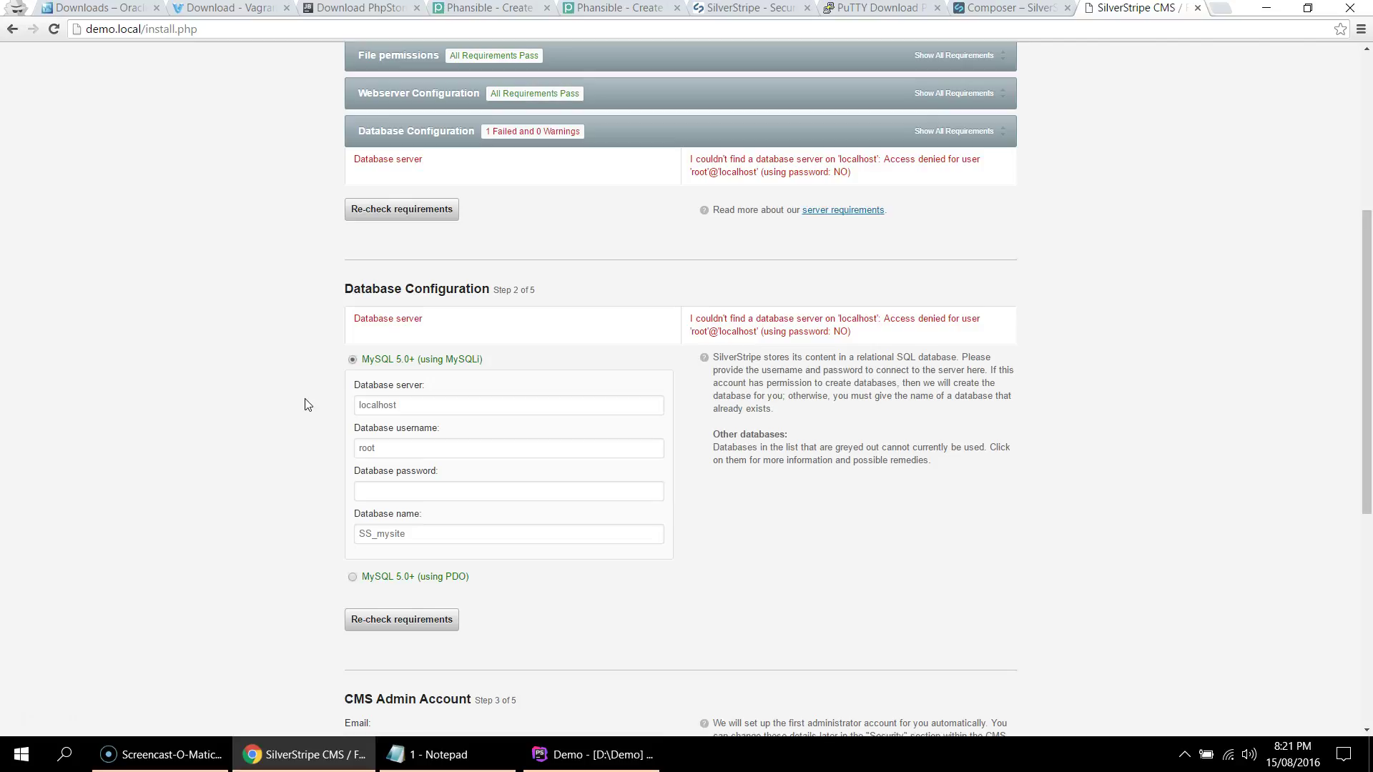
# Enter the database password, re-check requirements, then enter the admin account password
pyautogui.click(371, 491)
pyautogui.write('root')
pyautogui.click(302, 353)
pyautogui.click(406, 212)
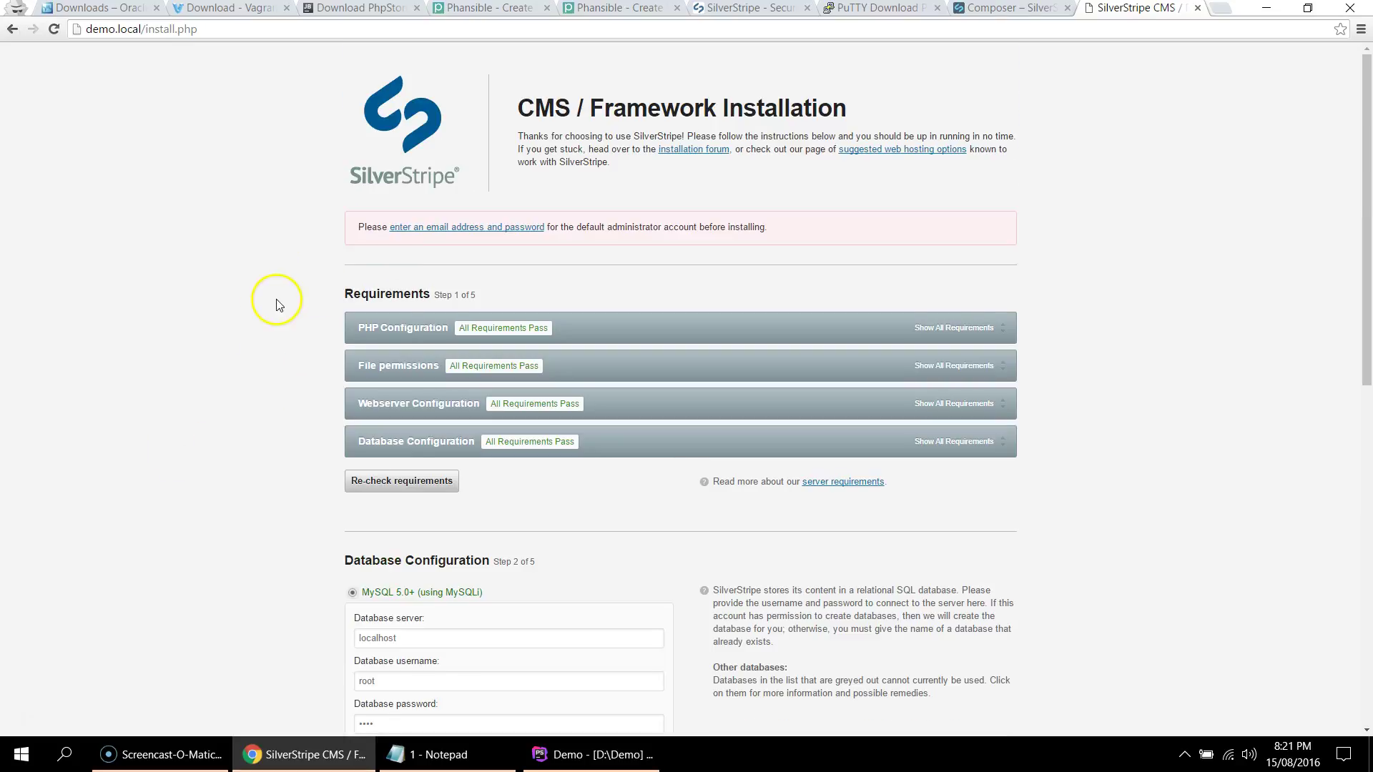
pyautogui.scroll(-2, 312, 298)
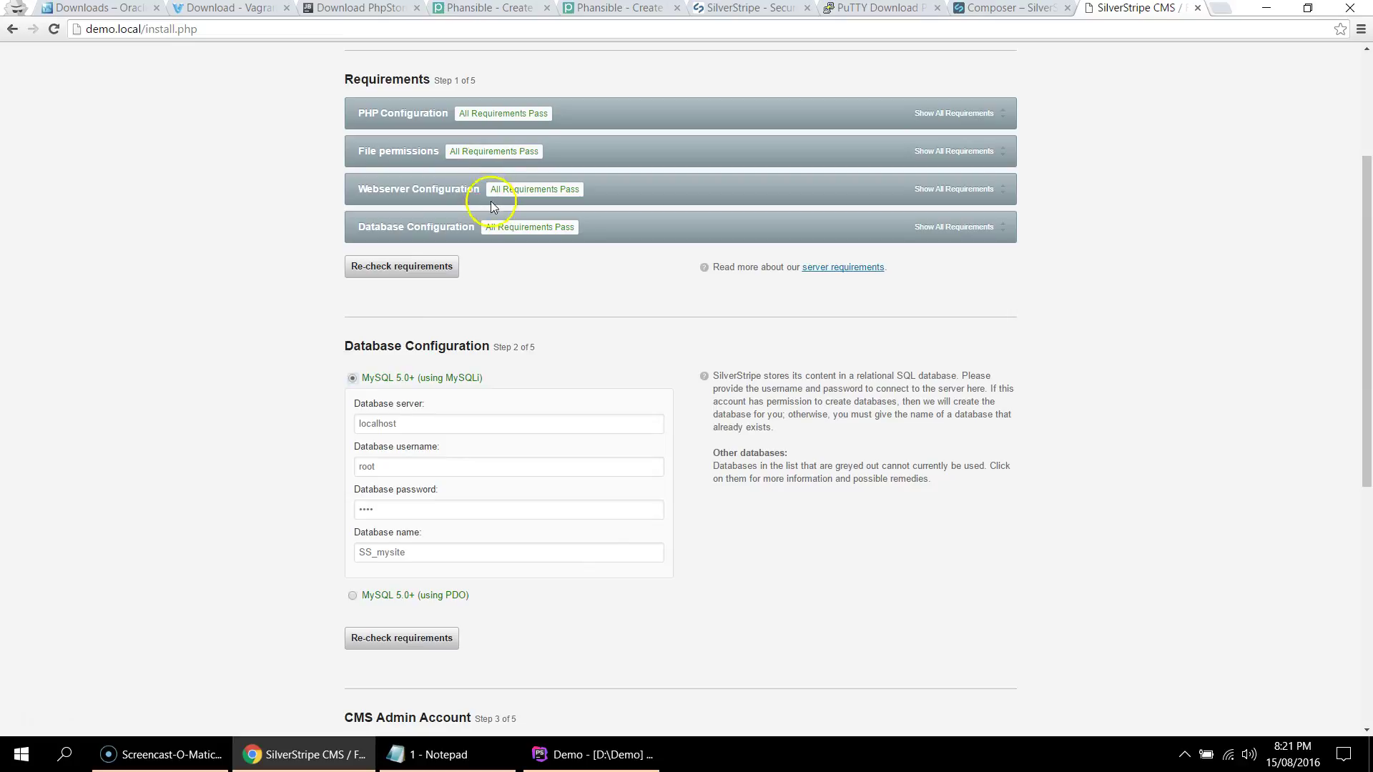
pyautogui.scroll(-4, 492, 204)
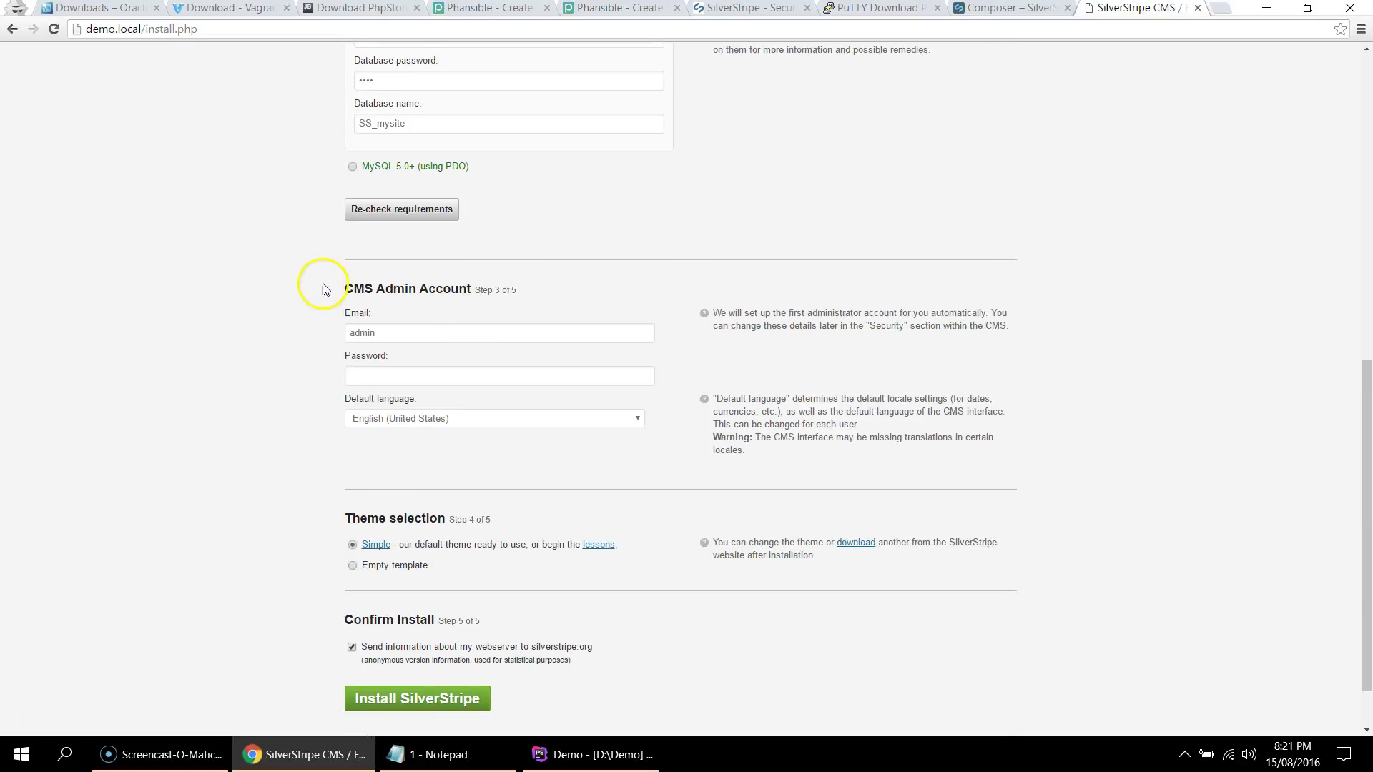
pyautogui.click(395, 371)
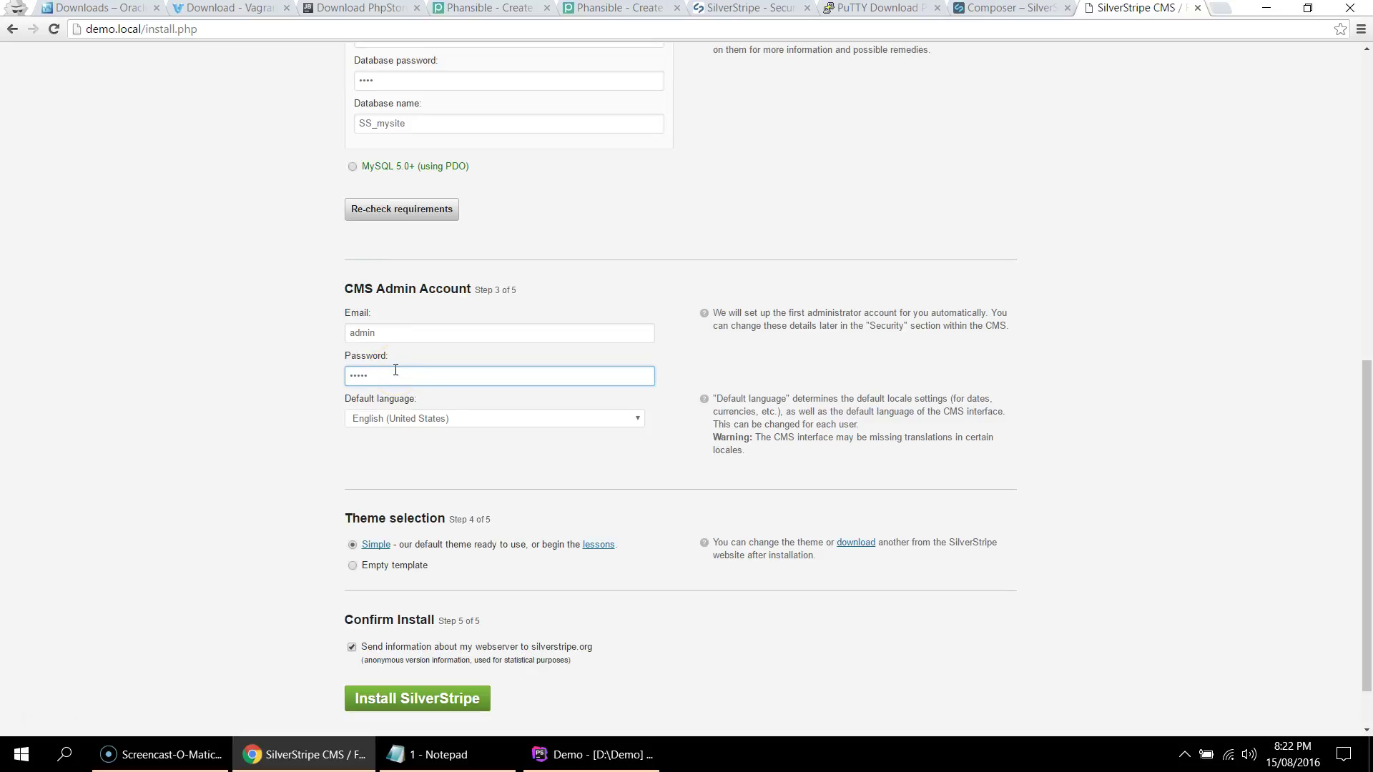
pyautogui.click(282, 404)
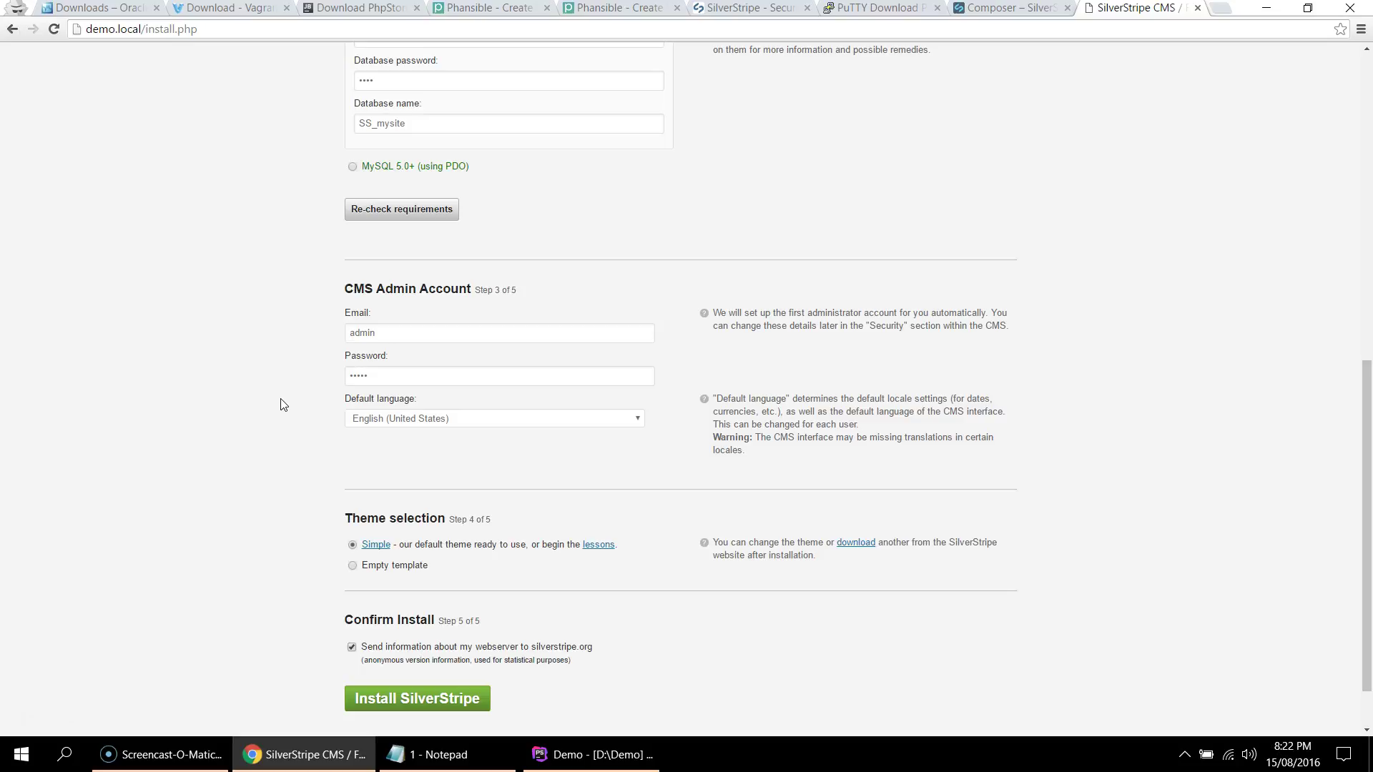
pyautogui.scroll(-1, 215, 516)
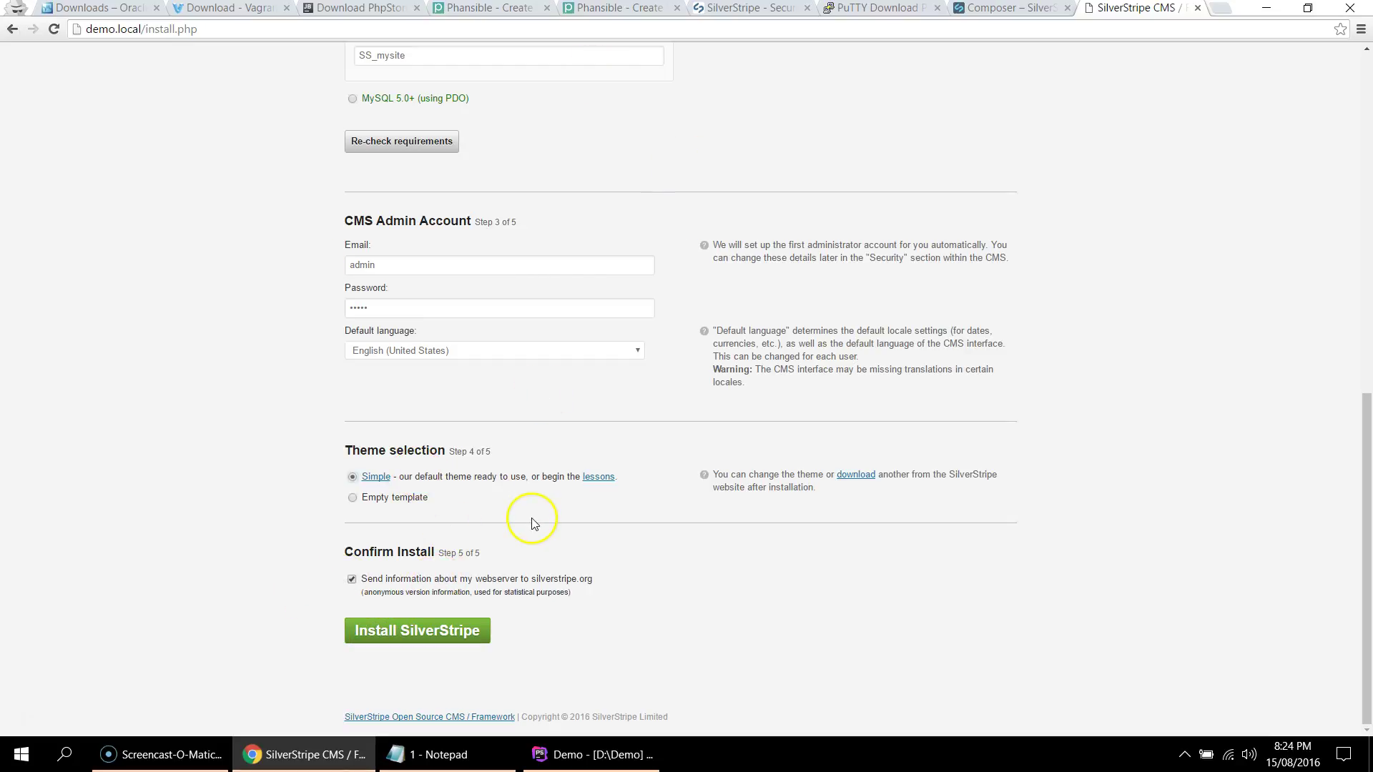
# Start the SilverStripe installation and wait for the Installation Successful page
pyautogui.click(419, 633)
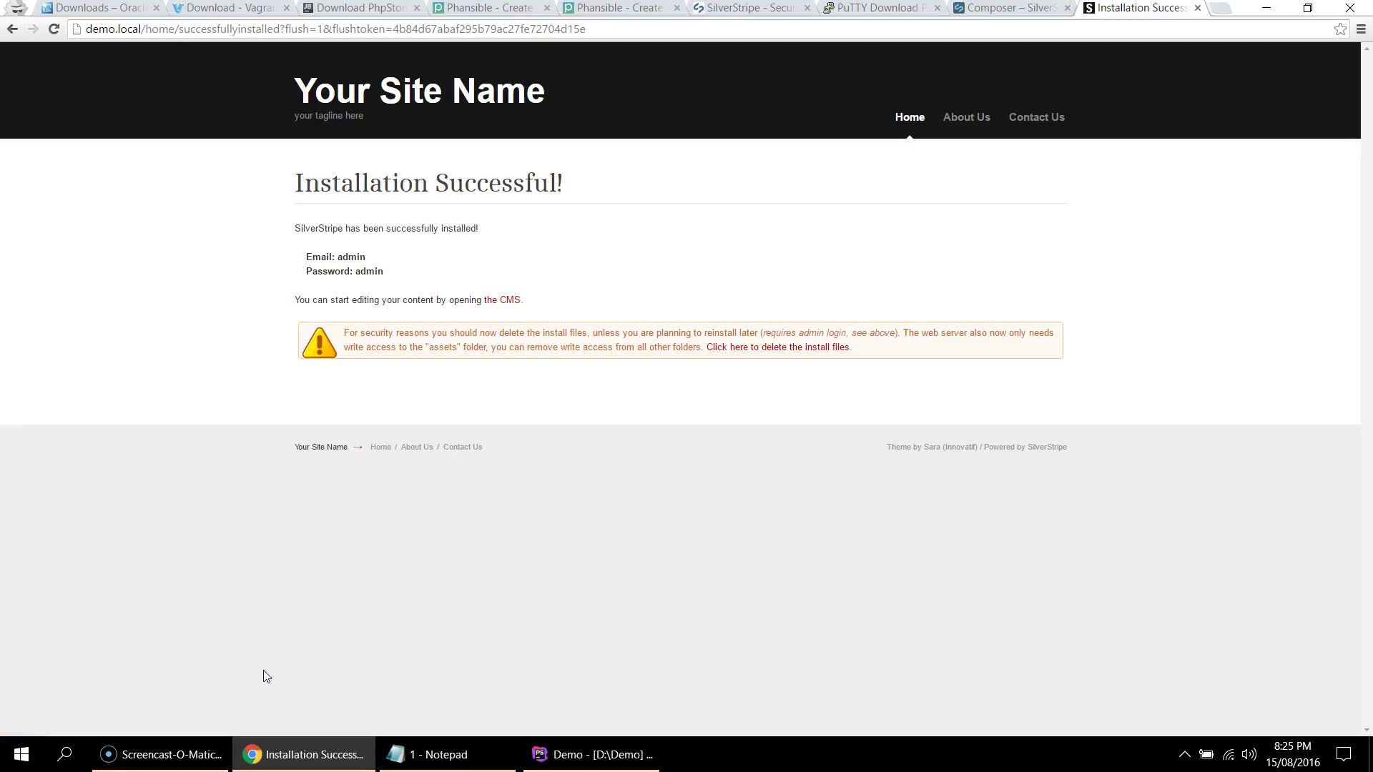
# Delete the install files after logging in as admin, then load the demo.local home page
pyautogui.click(734, 358)
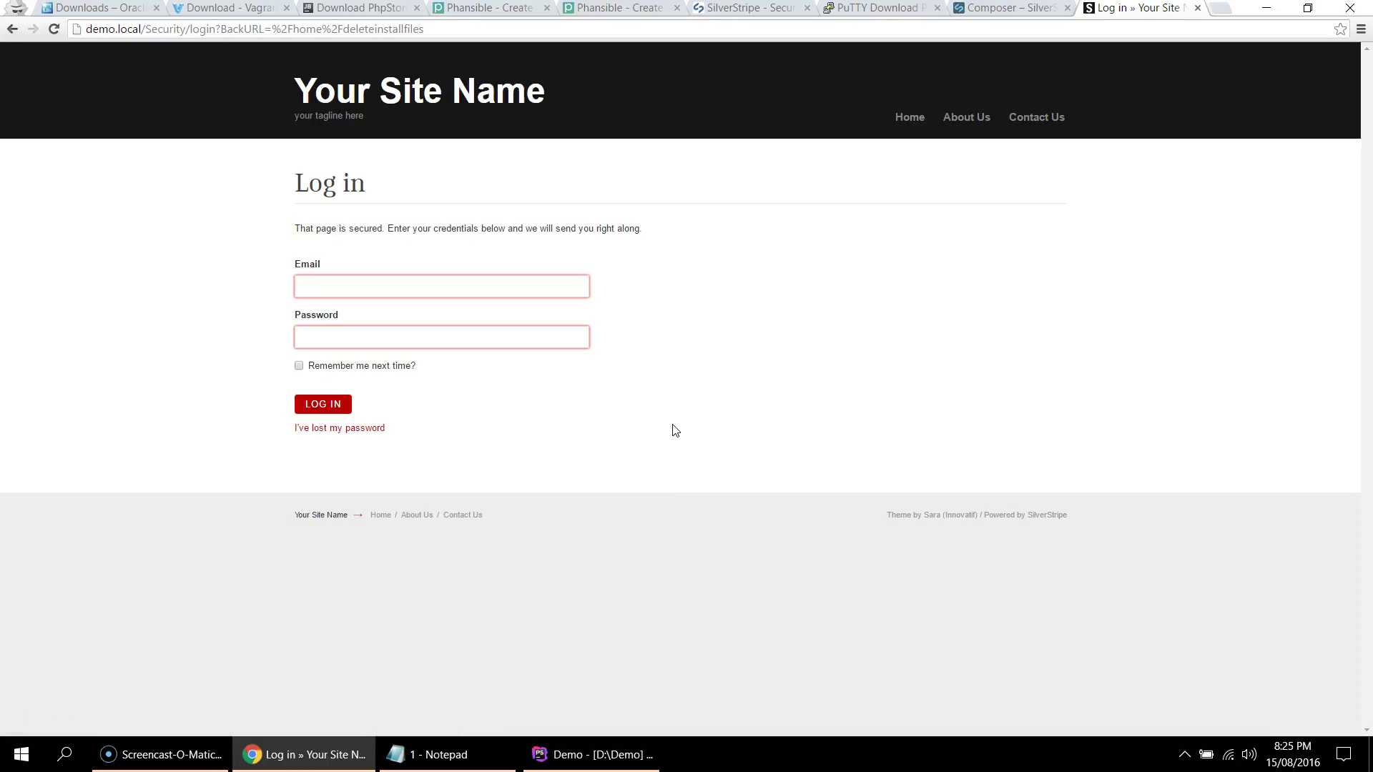
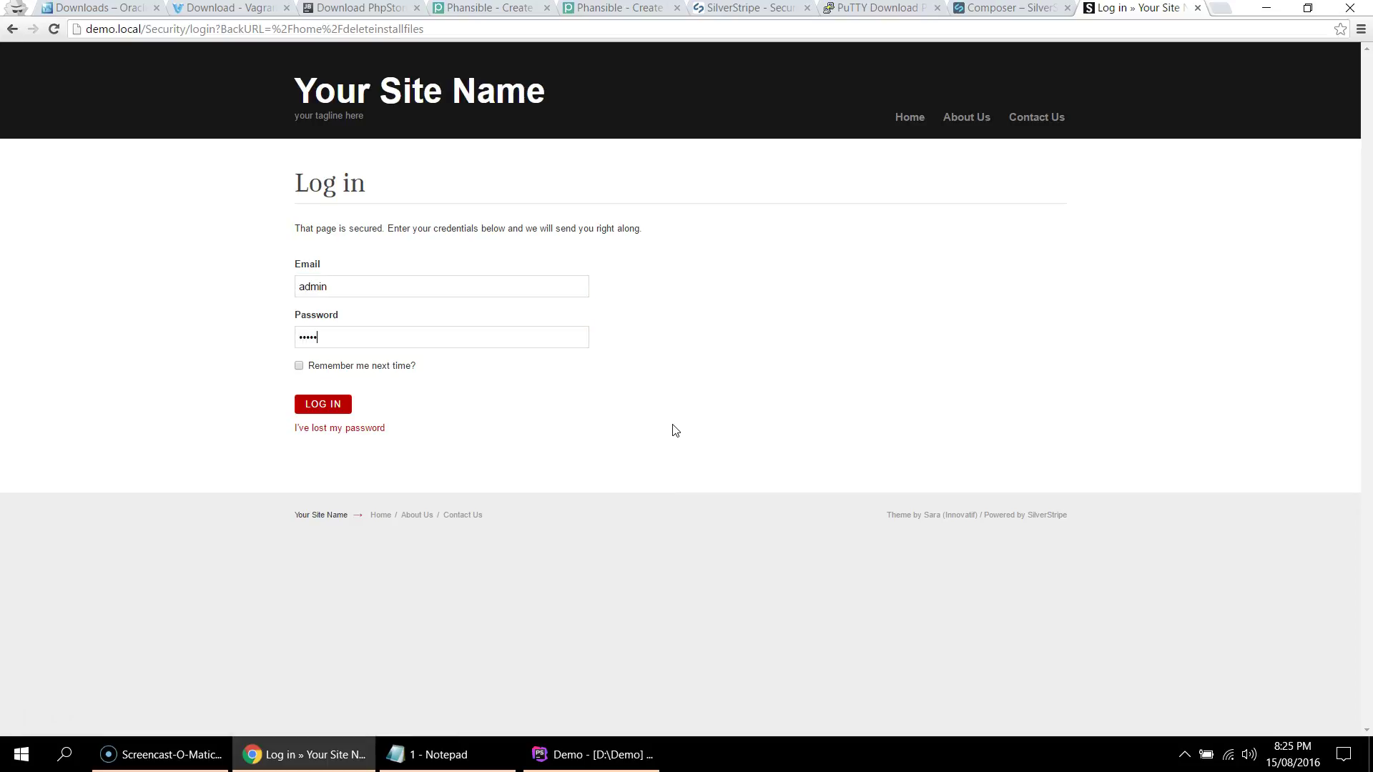
pyautogui.click(344, 404)
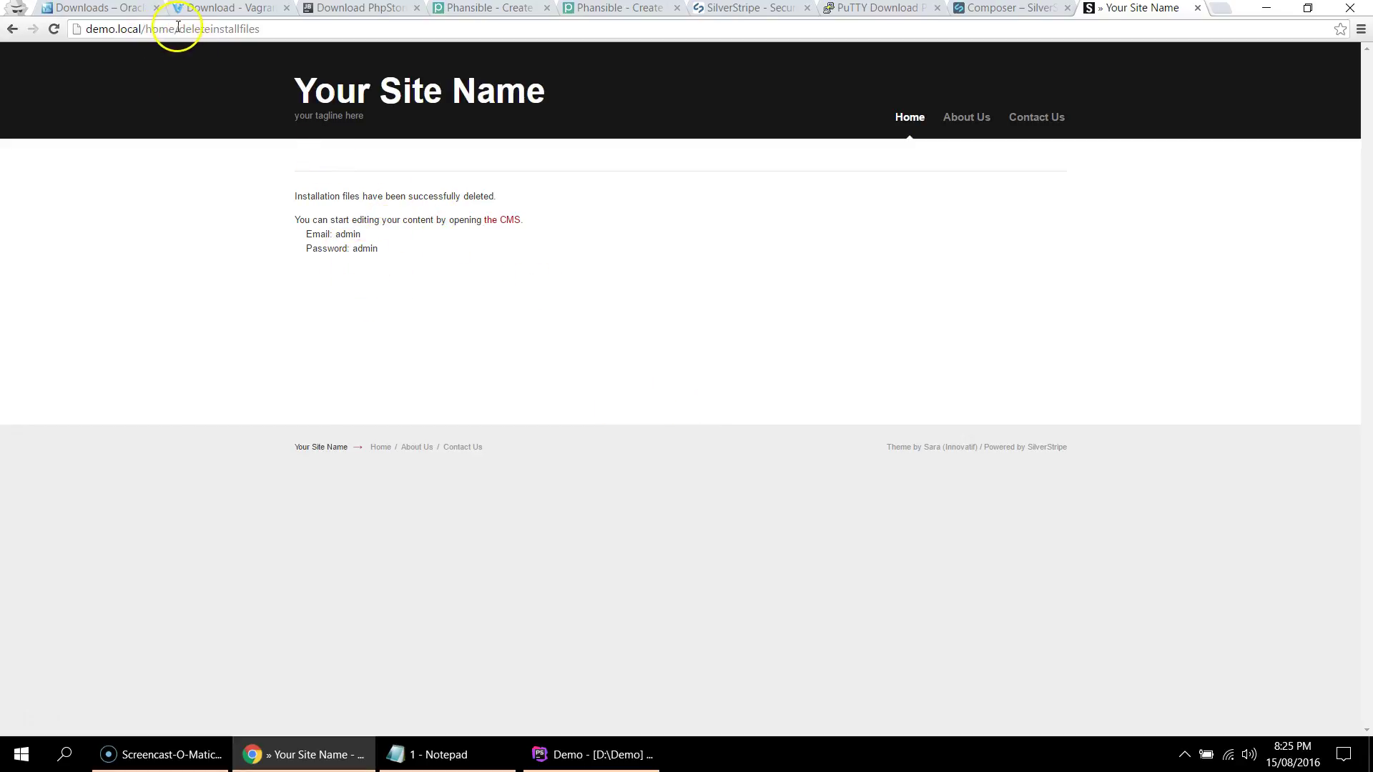
pyautogui.moveTo(178, 28); pyautogui.dragTo(800, 51)
pyautogui.press('BackSpace')
pyautogui.press('Return')
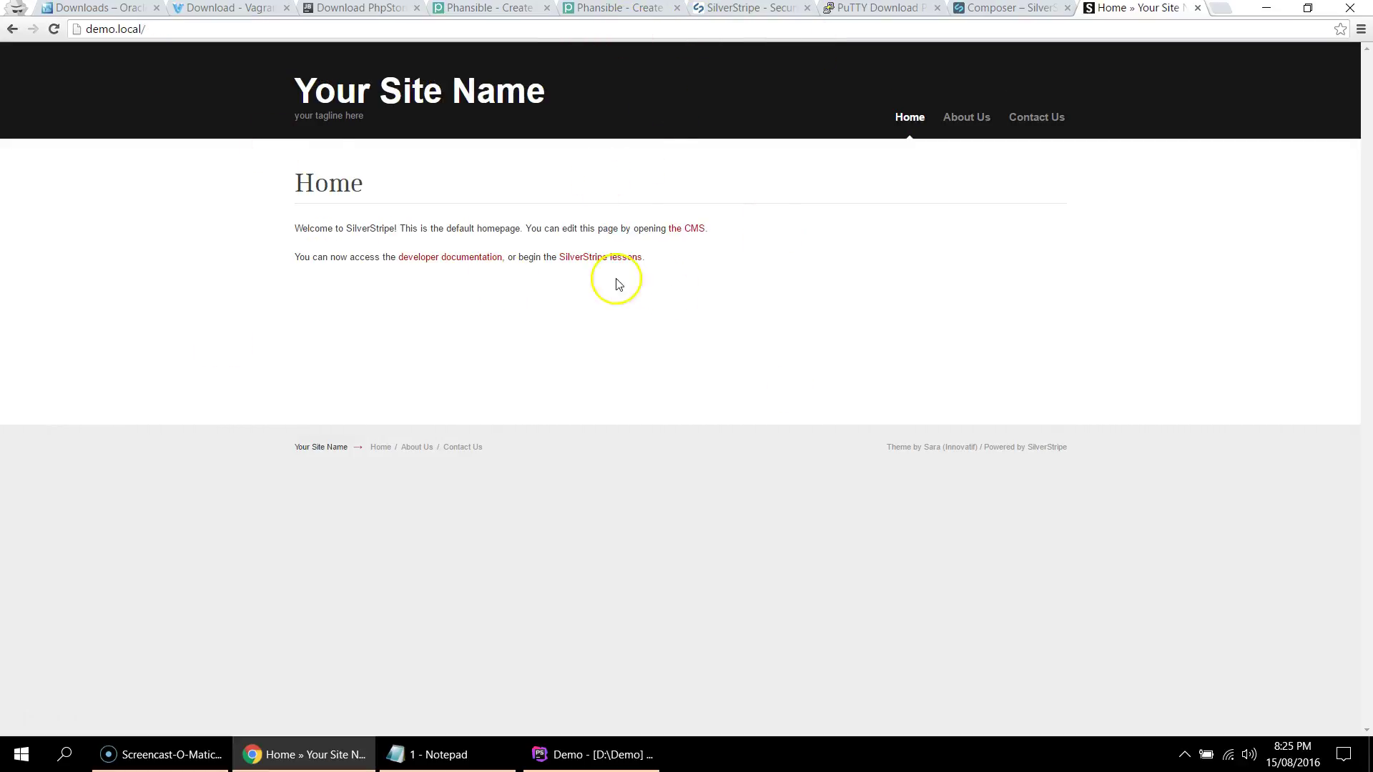
# Go to demo.local/admin, choosing the address instead of the Google search
pyautogui.click(288, 30)
pyautogui.write('admin')
pyautogui.press('Return')
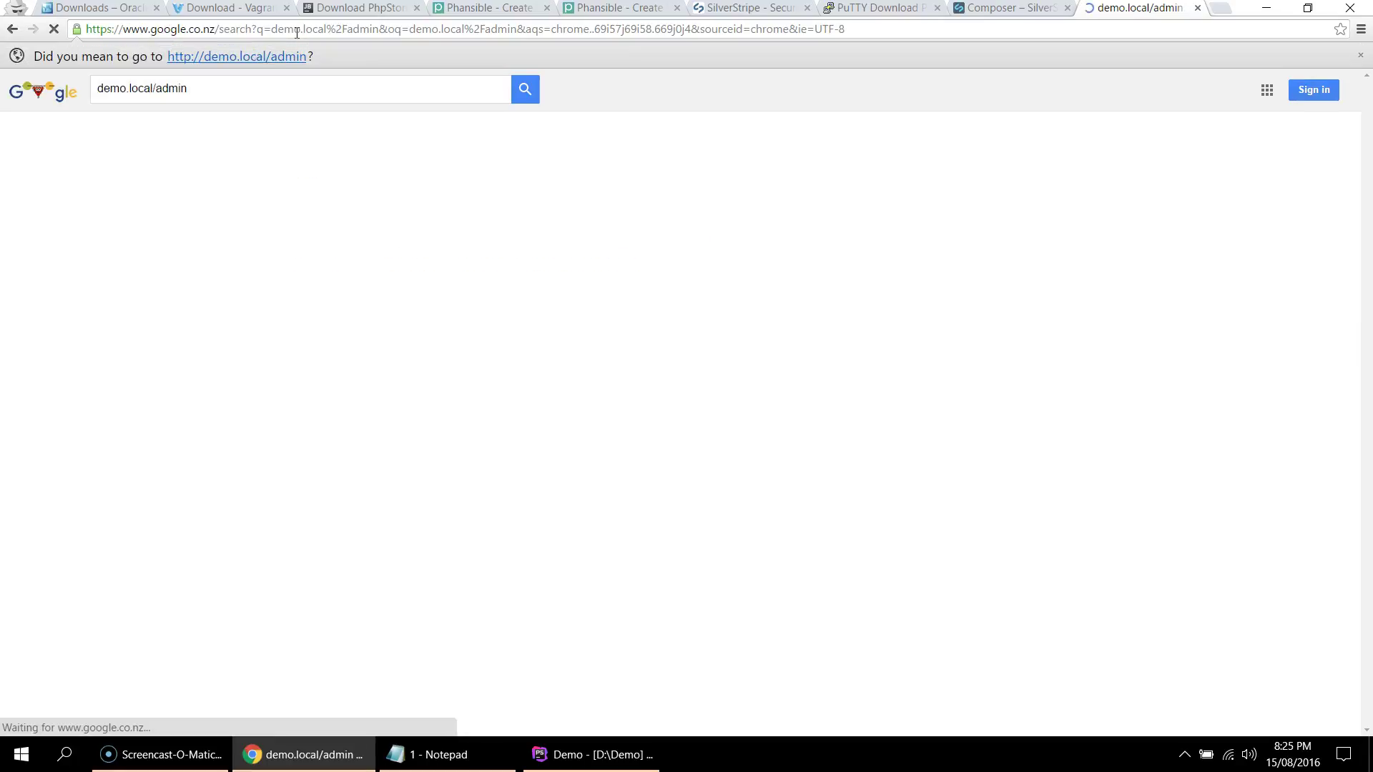
pyautogui.click(247, 57)
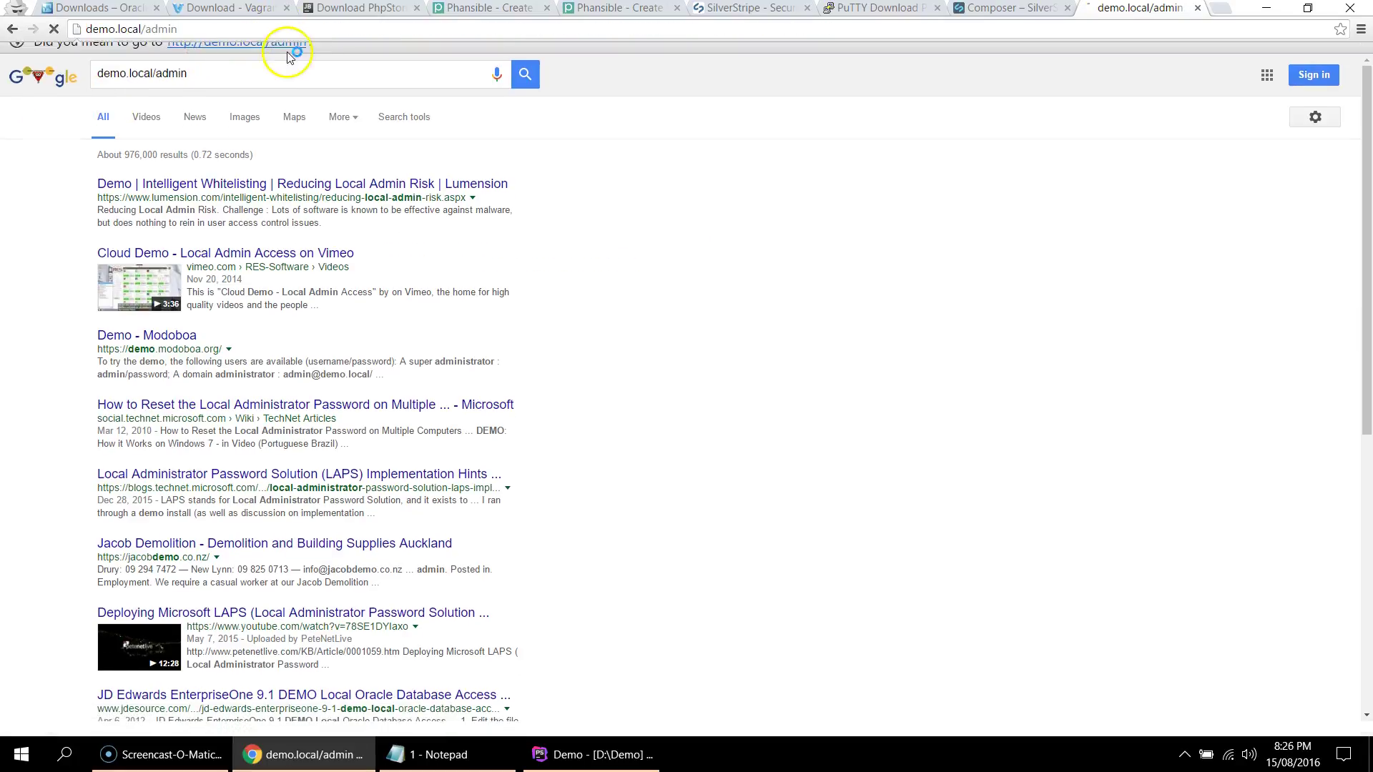